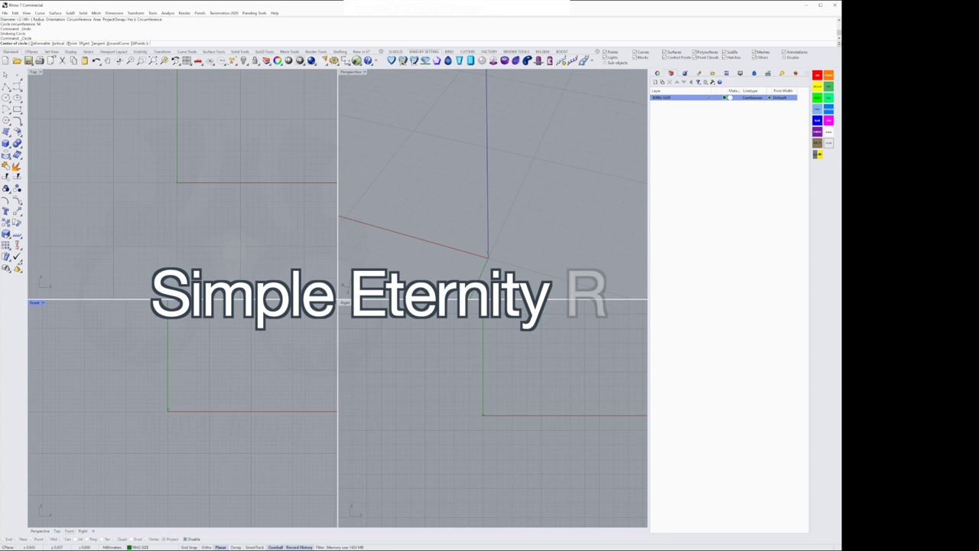
Draw the ring-size circle centred on the origin in the Front view with a circumference of 54 mm
type("0")
key("Return")
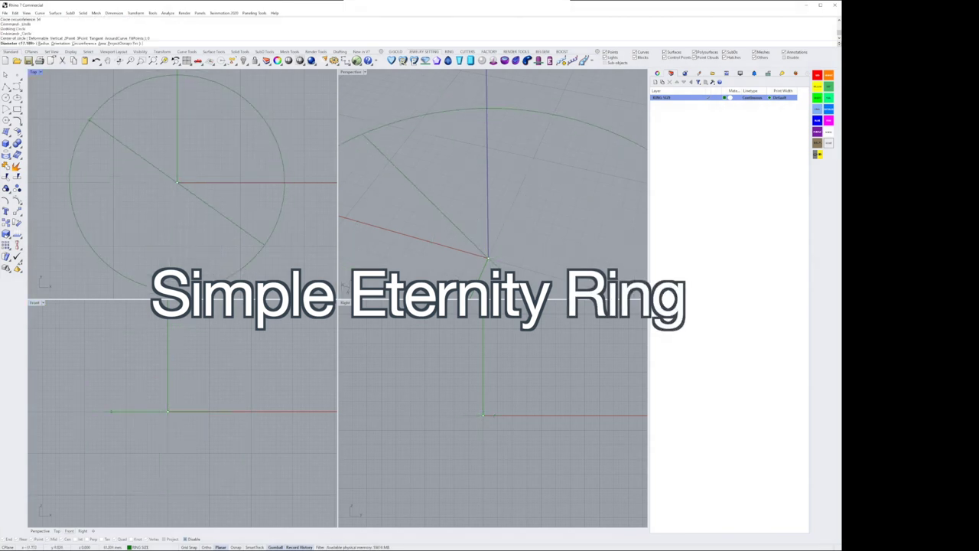
left_click(84, 44)
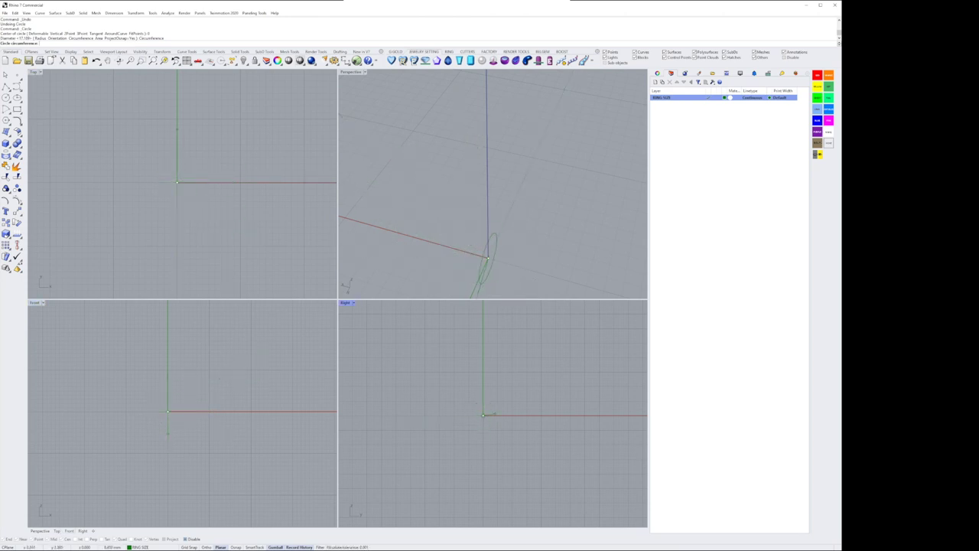
type("54")
key("Return")
right_click_drag(173, 450, 189, 450)
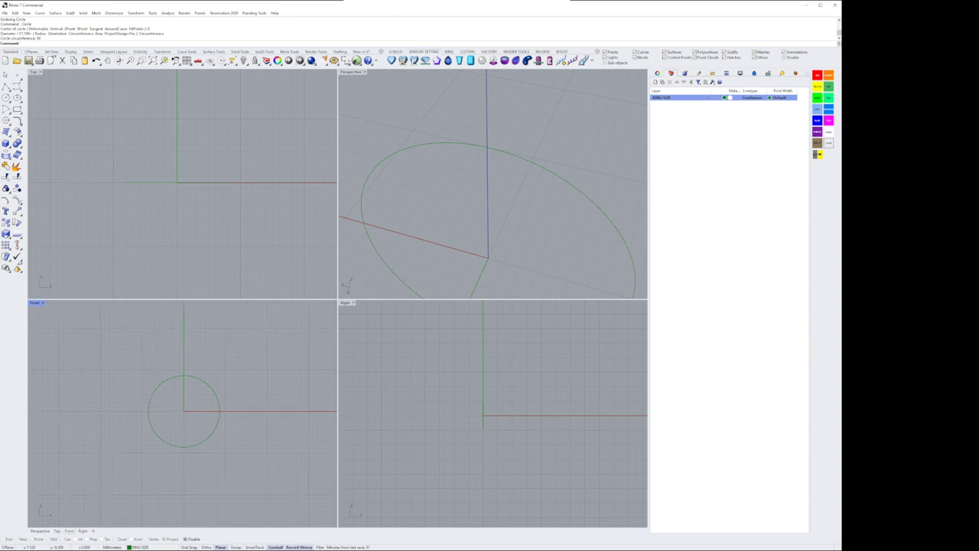
Measure the ring-size circle's diameter with a linear dimension between its side quadrants and delete that dimension
left_click(346, 60)
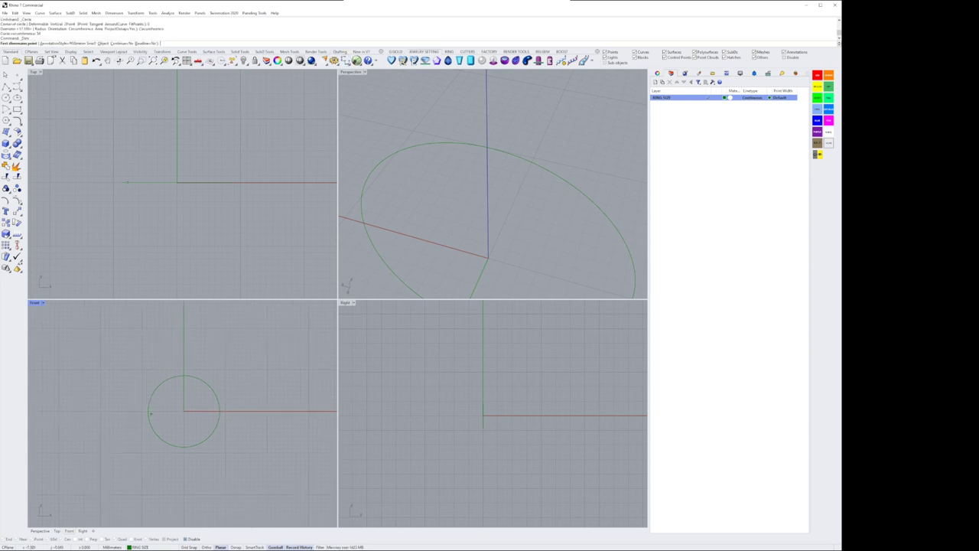
left_click(236, 547)
left_click(148, 412)
left_click(220, 411)
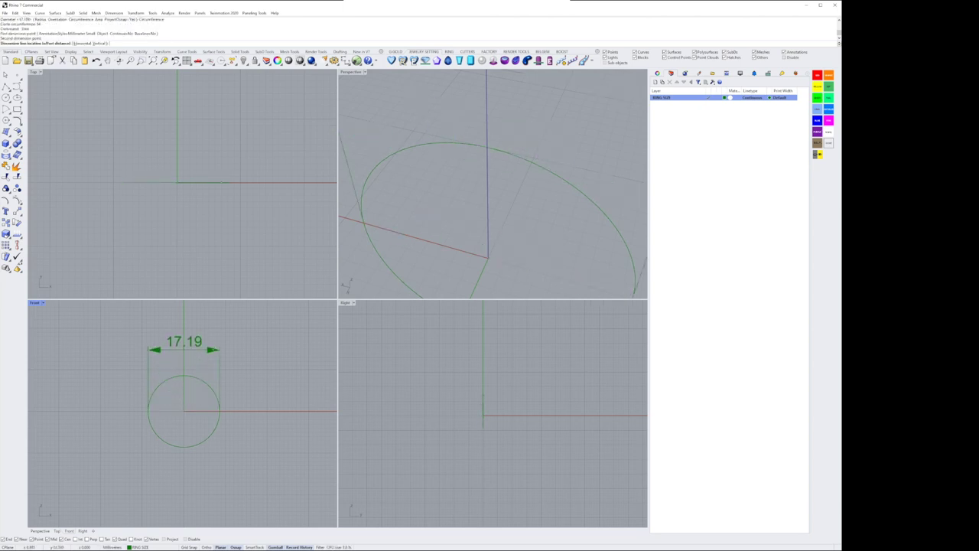
double_click(220, 350)
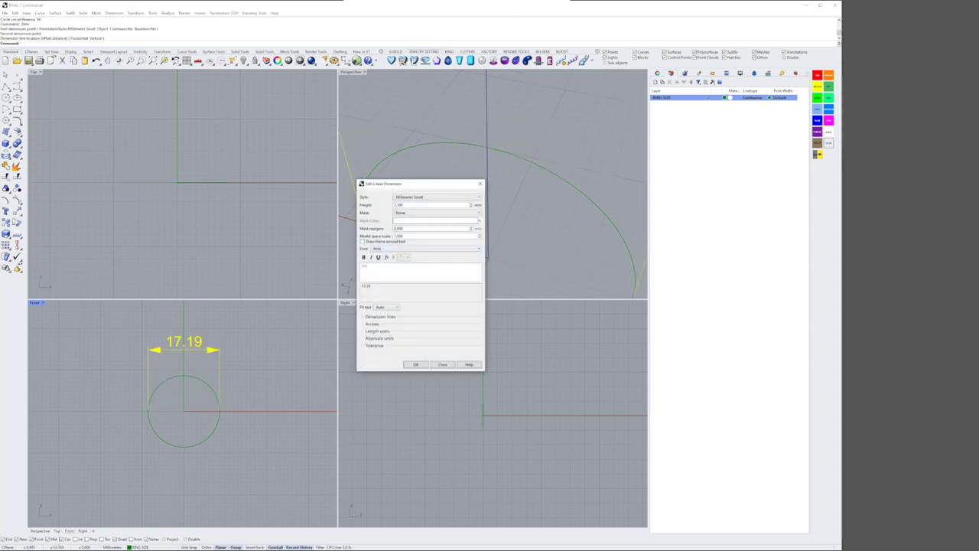
key("Escape")
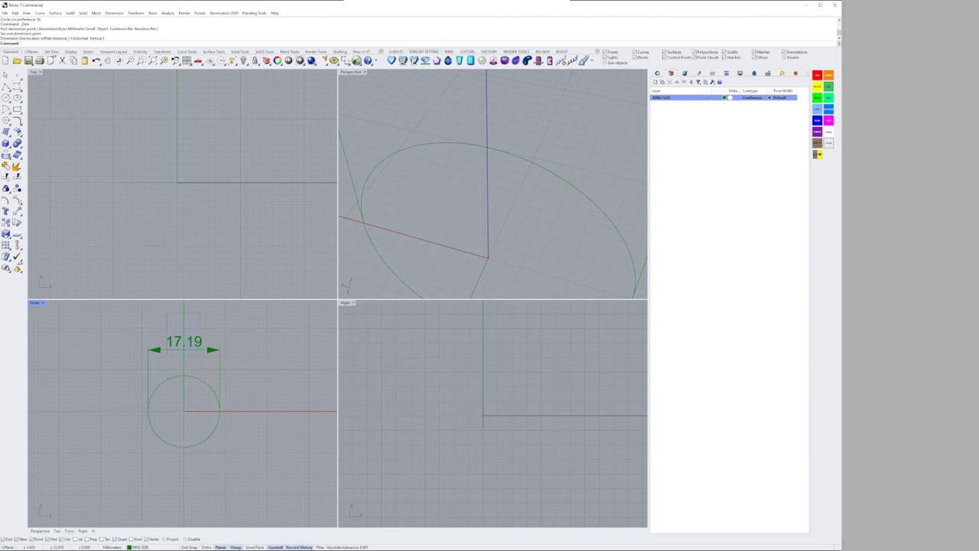
left_click(216, 350)
key("Delete")
Create a round diamond of size 3 at the origin
scroll(490, 159, "down", 6)
right_click_drag(490, 159, 456, 103)
scroll(489, 413, "up", 5)
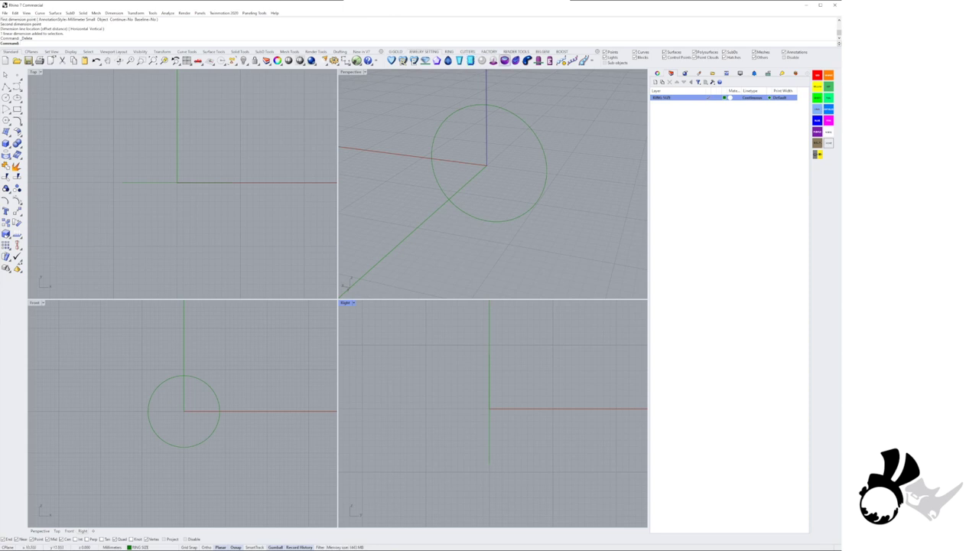
left_click(392, 60)
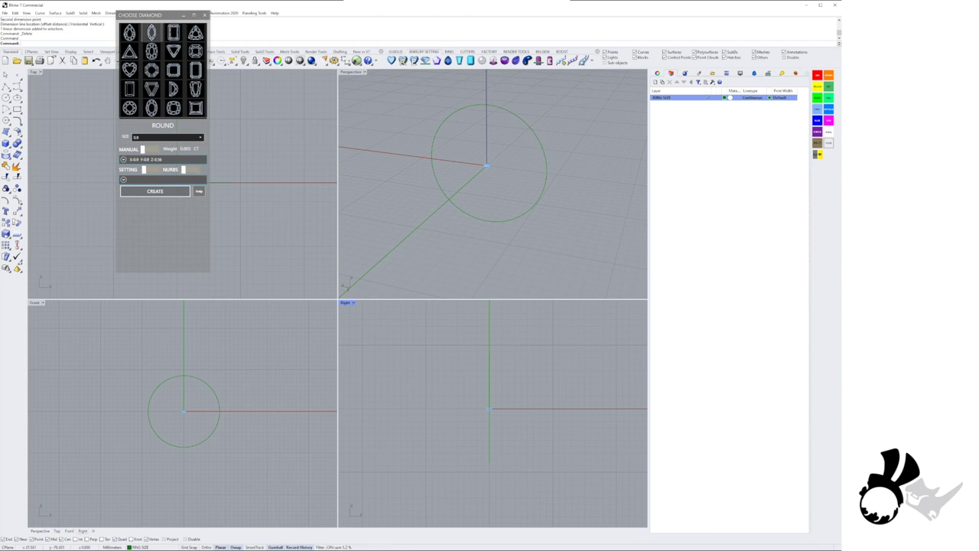
left_click(130, 108)
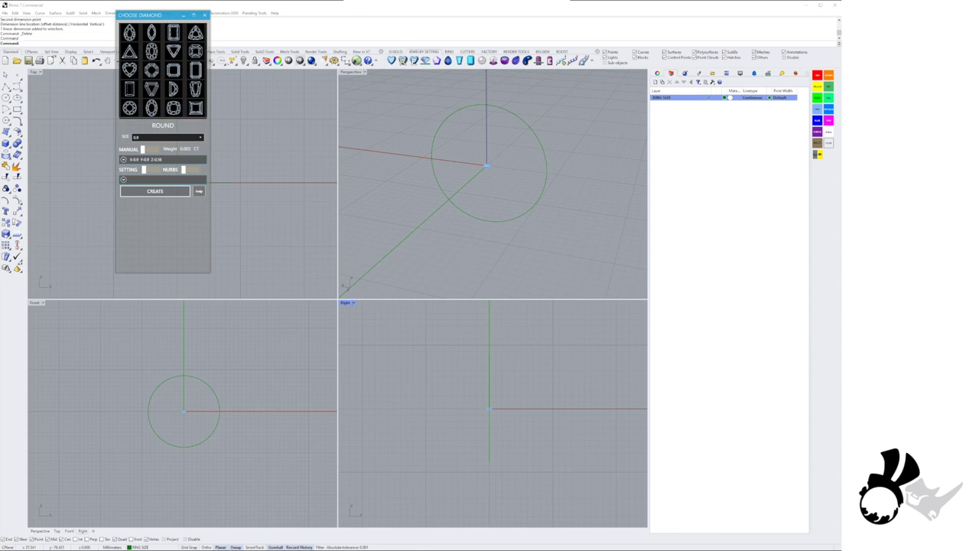
left_click(164, 137)
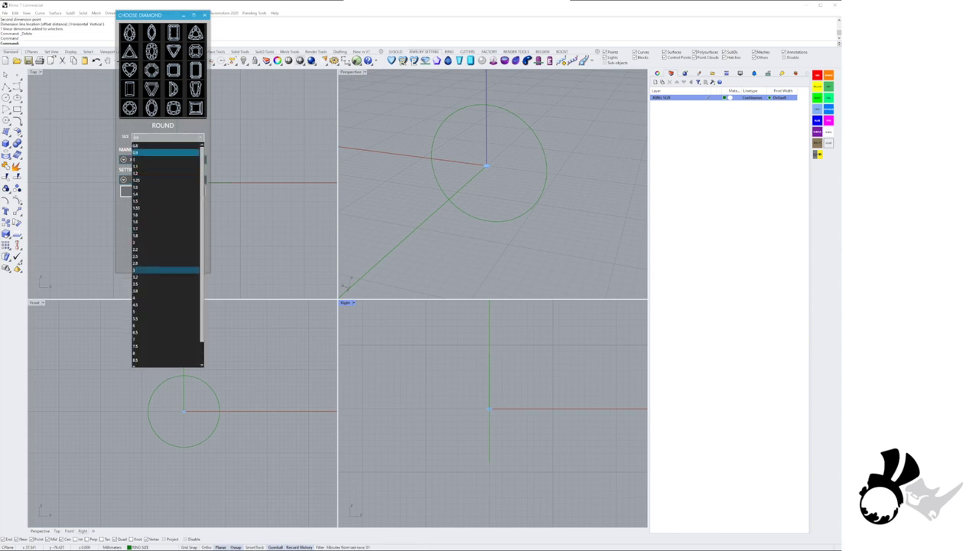
left_click(164, 270)
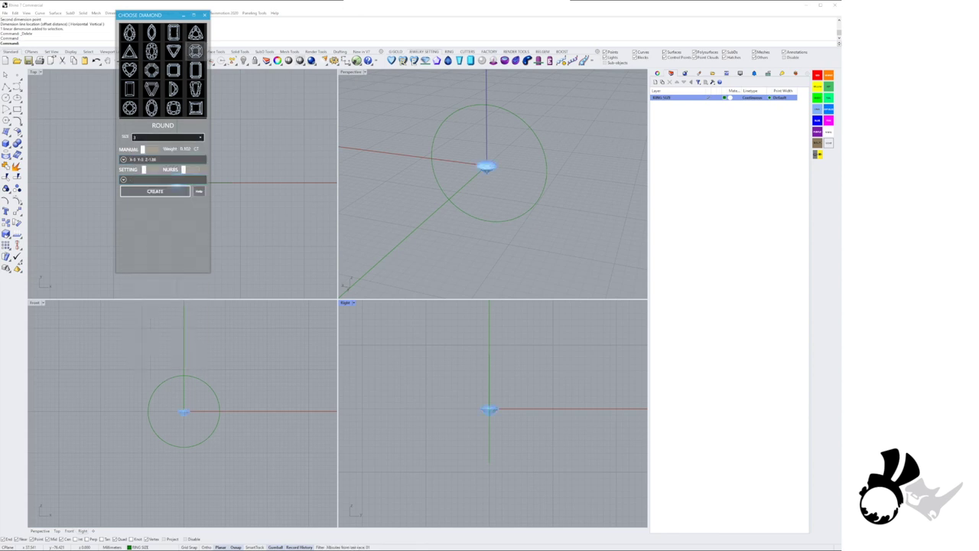
left_click(170, 191)
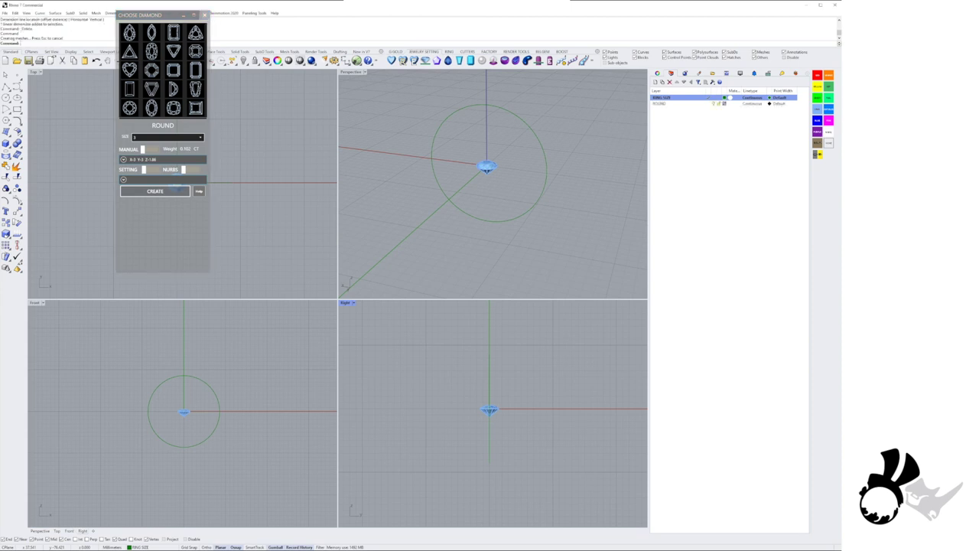
left_click(204, 15)
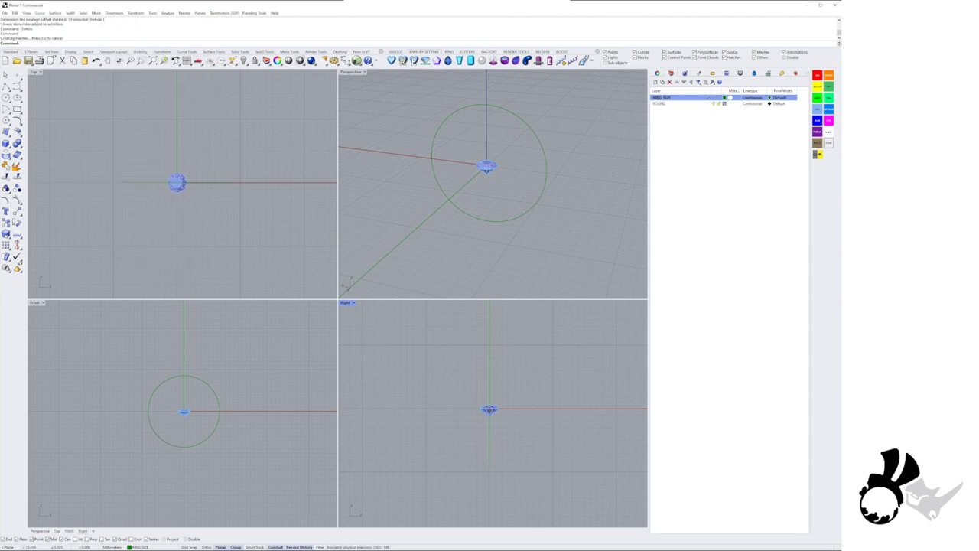
Move the diamond straight up in the Front view to about 0.64 mm above the top of the ring-size circle
left_click(184, 413)
left_click_drag(183, 388, 184, 345)
scroll(182, 373, "up", 17)
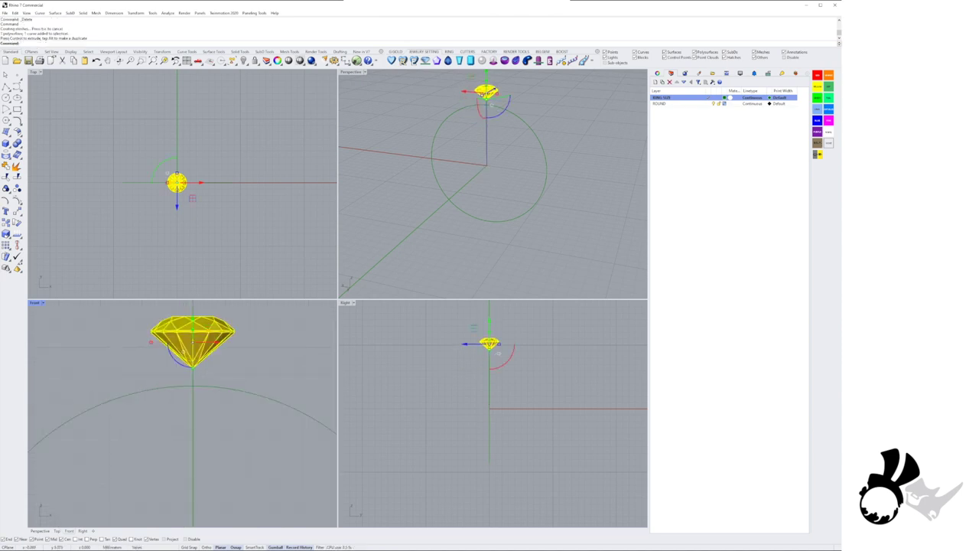
right_click_drag(183, 373, 187, 411)
scroll(201, 410, "up", 2)
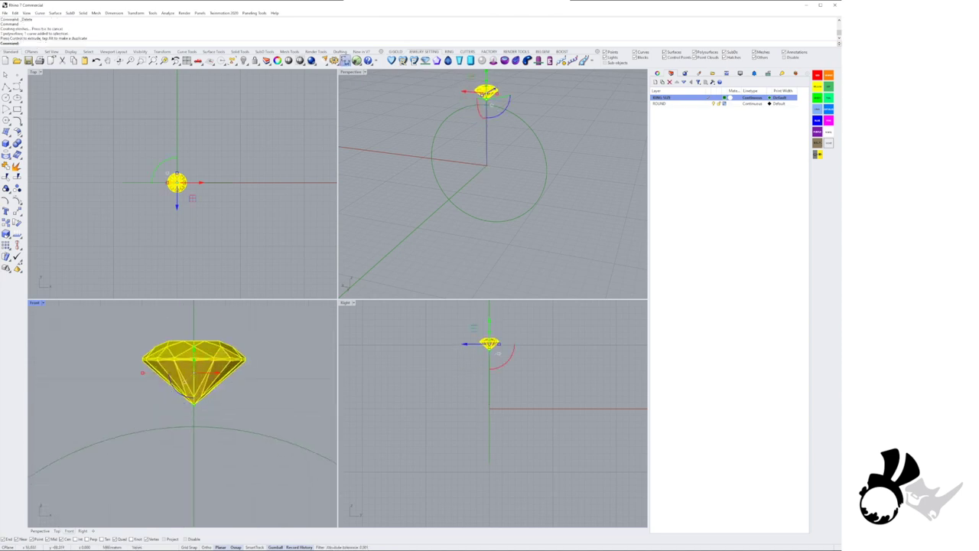
Dimension the vertical gap between the top of the ring-size circle and the diamond's lowest point
left_click(345, 60)
left_click(194, 426)
left_click(194, 403)
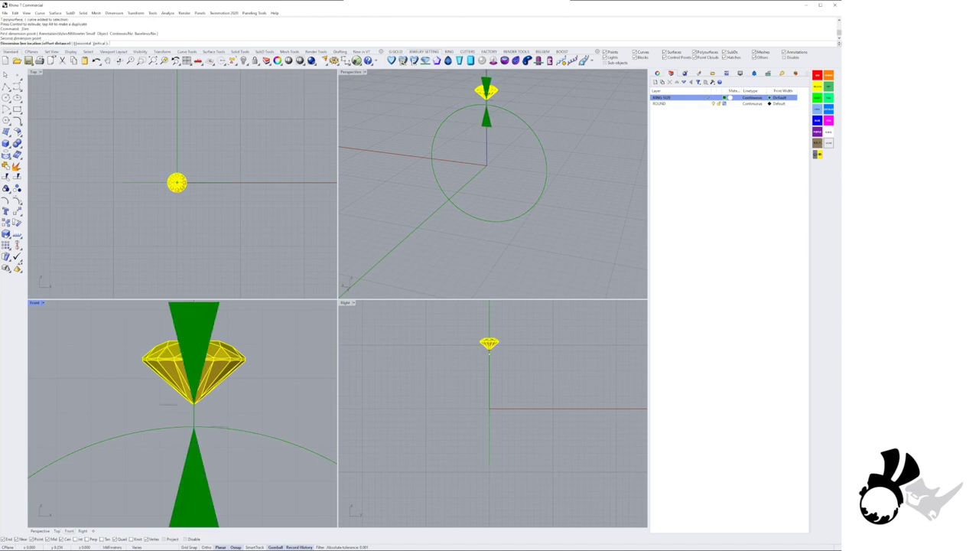
scroll(209, 412, "down", 8)
scroll(209, 412, "down", 6)
right_click_drag(234, 435, 217, 444)
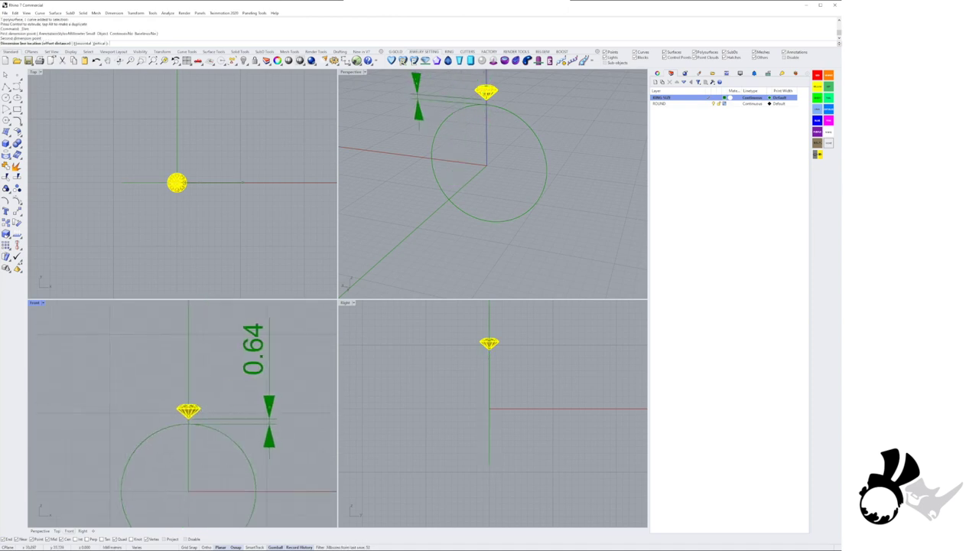
left_click(269, 407)
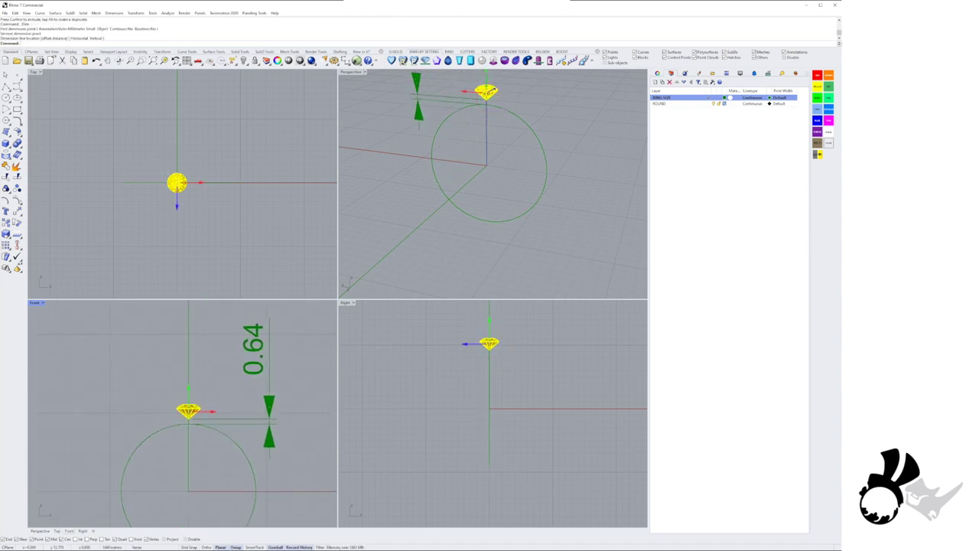
Raise the diamond to a gap of about 0.92 mm and move it up a further 0.08 mm for a 1.00 mm gap
left_click_drag(189, 388, 188, 384)
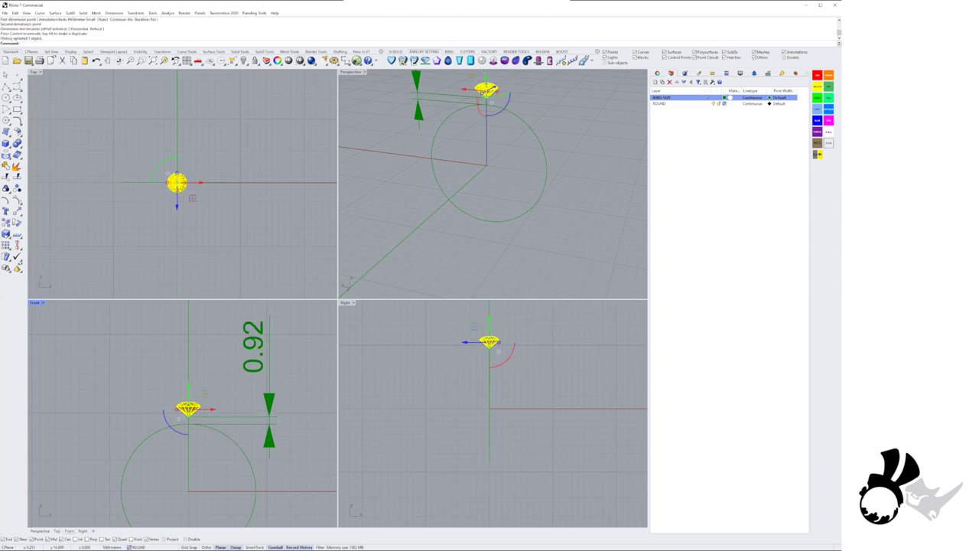
key("Escape")
left_click(189, 406)
left_click(188, 386)
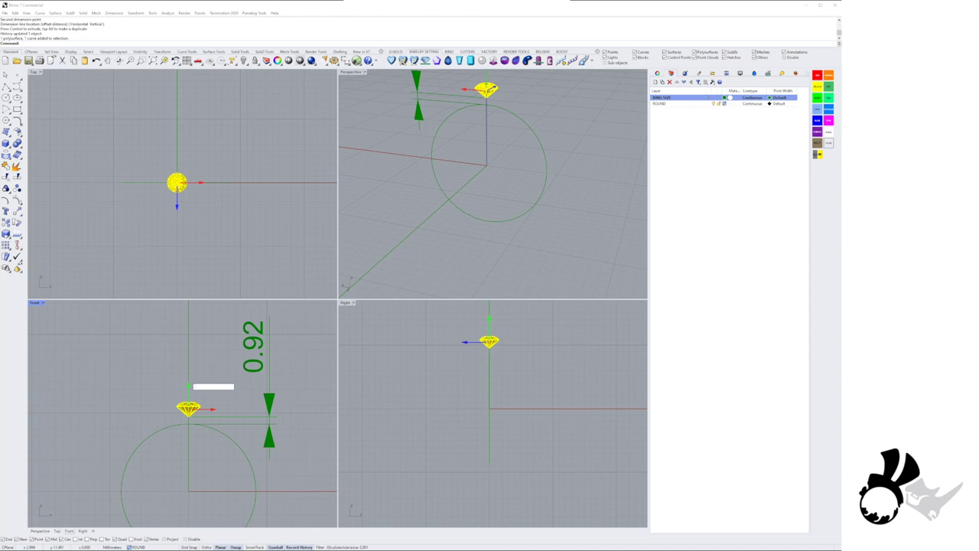
type(".08")
key("Return")
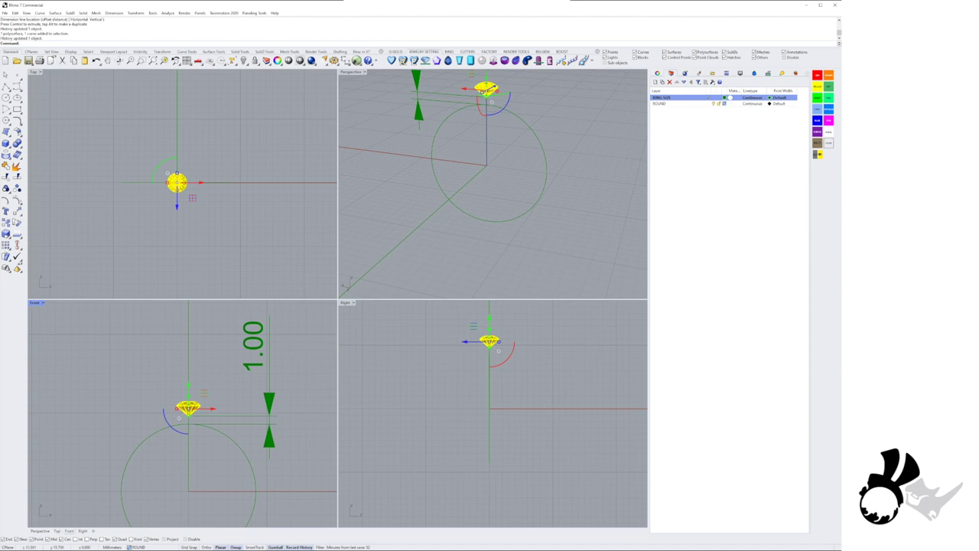
Delete the gap dimension beside the diamond
left_click_drag(276, 383, 228, 384)
key("Delete")
scroll(188, 418, "up", 10)
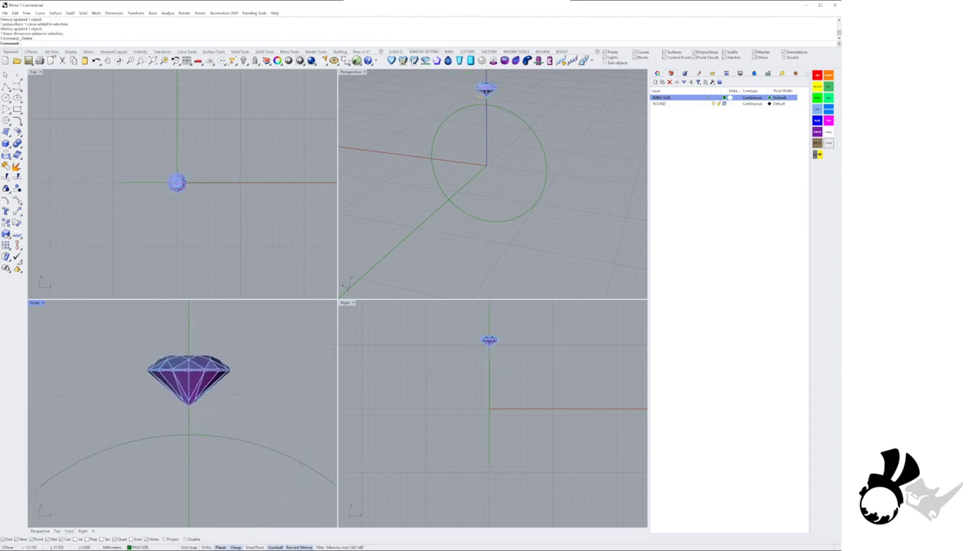
Create a layer named CURVES, make it the current layer and set its colour to red
left_click(656, 82)
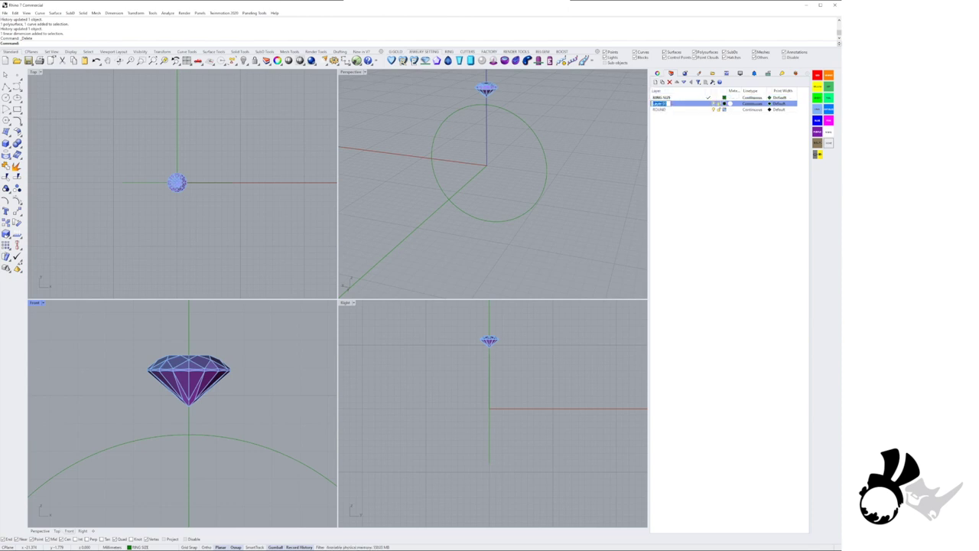
type("CURVES")
key("Return")
left_click(709, 104)
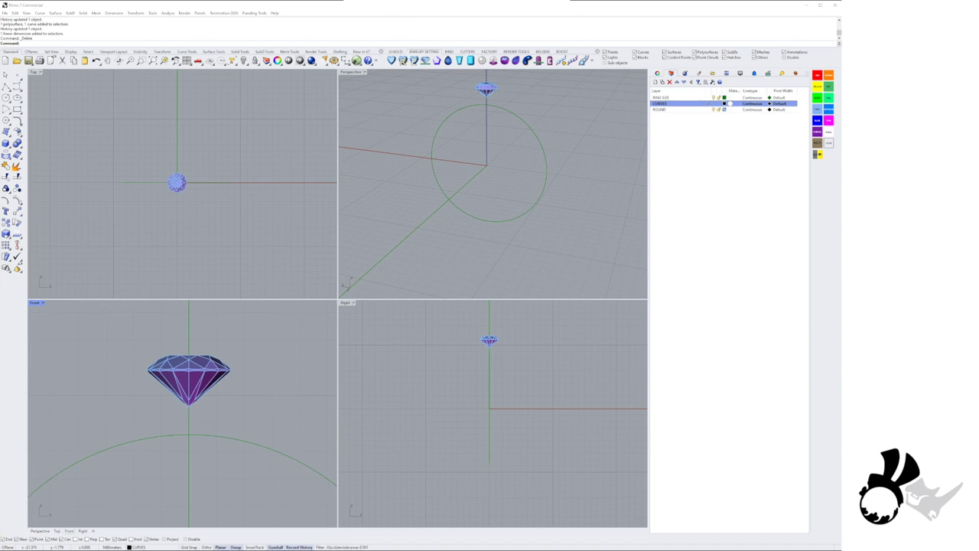
left_click(724, 103)
Draw a horizontal circle about 2 mm in diameter in the Top view, centred on the diamond's axis at its lowest point
left_click(6, 97)
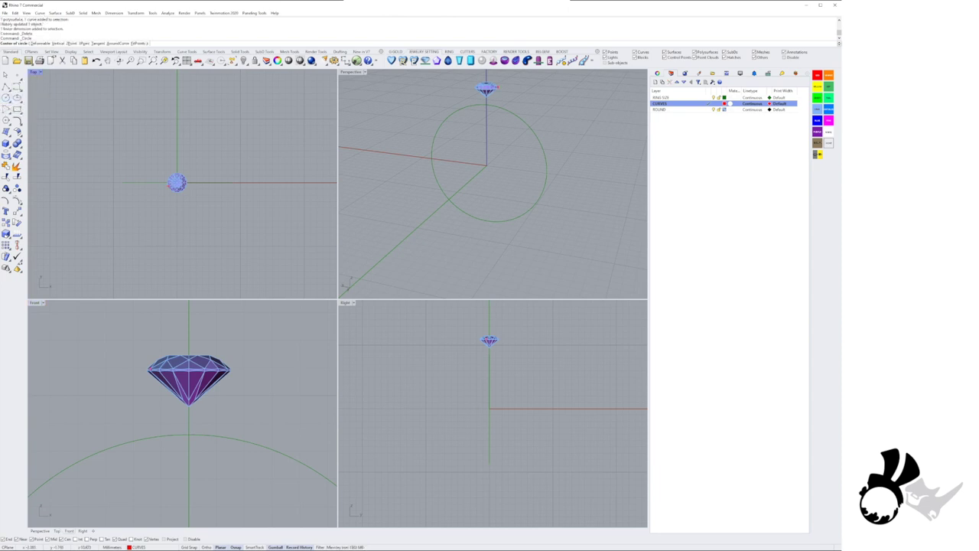
scroll(169, 186, "up", 5)
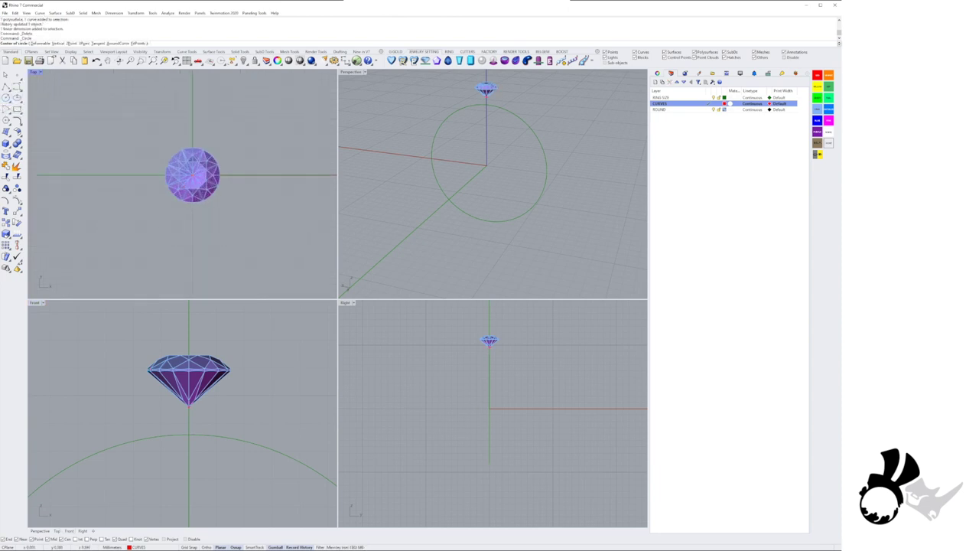
left_click(193, 176)
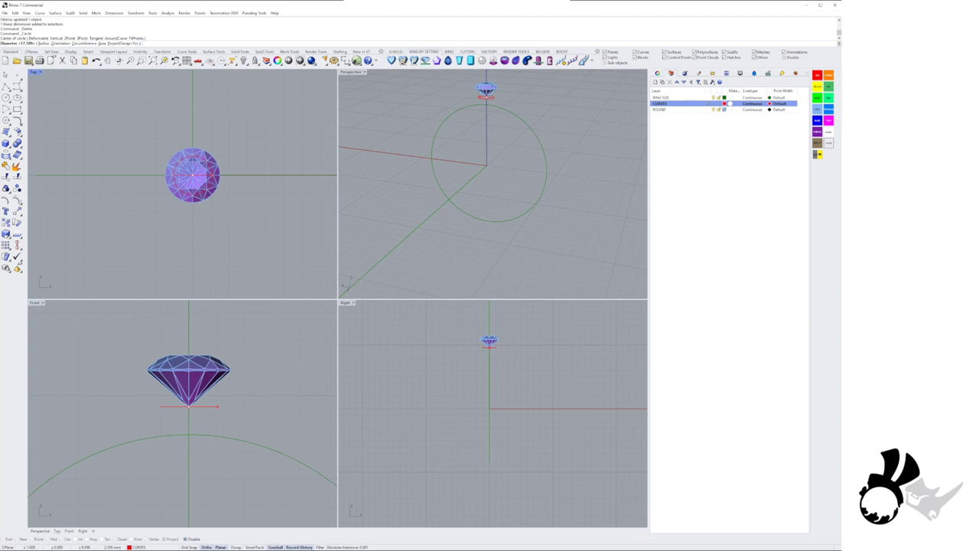
key("Return")
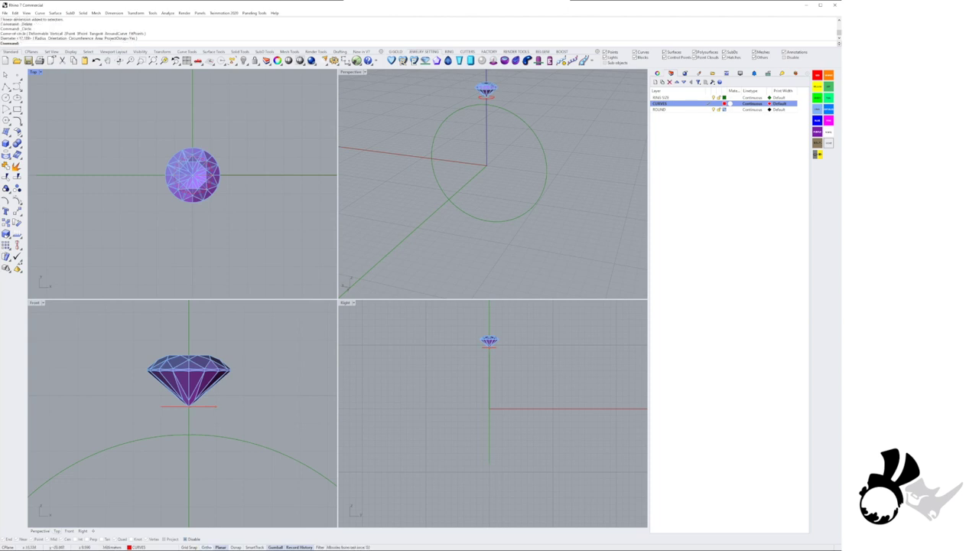
Draw a straight vertical interpolated curve in the Front view from the ring-size circle's top quadrant to just above the diamond's table
scroll(485, 79, "up", 14)
right_click_drag(485, 80, 489, 81)
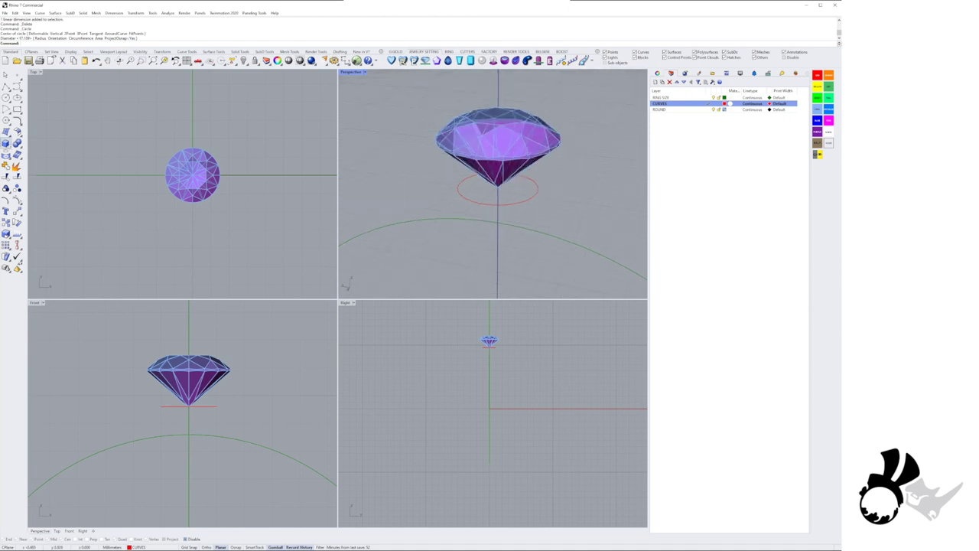
left_click(19, 88)
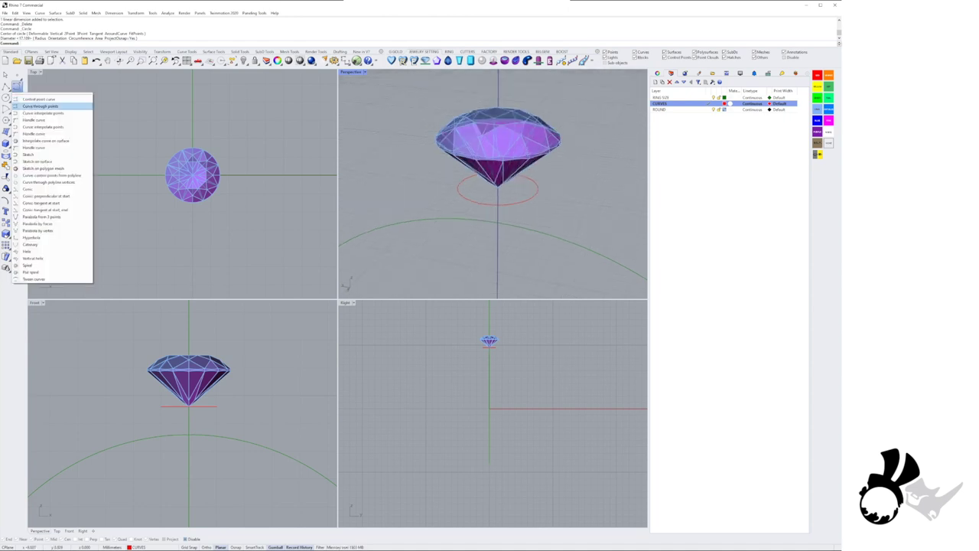
left_click(42, 113)
scroll(206, 154, "up", 1)
scroll(212, 158, "up", 5)
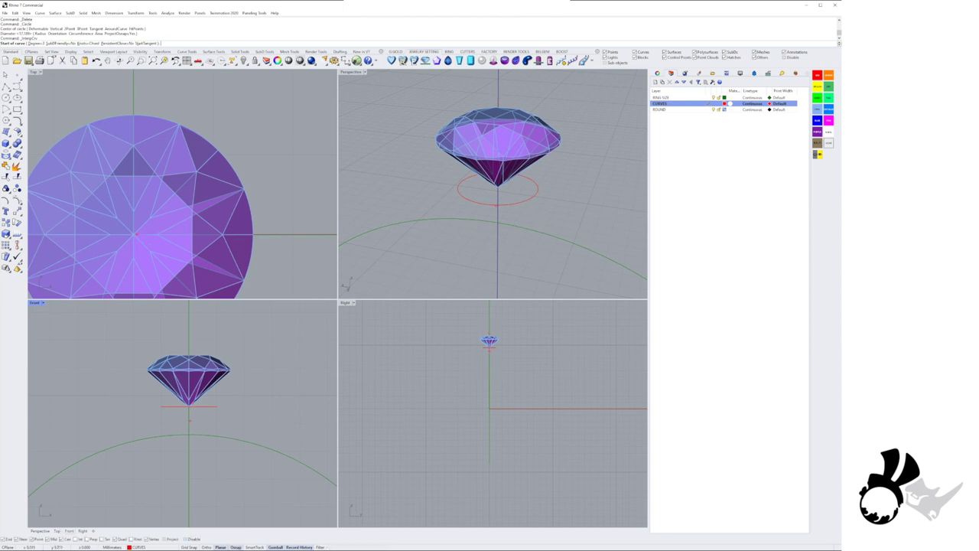
left_click(189, 435)
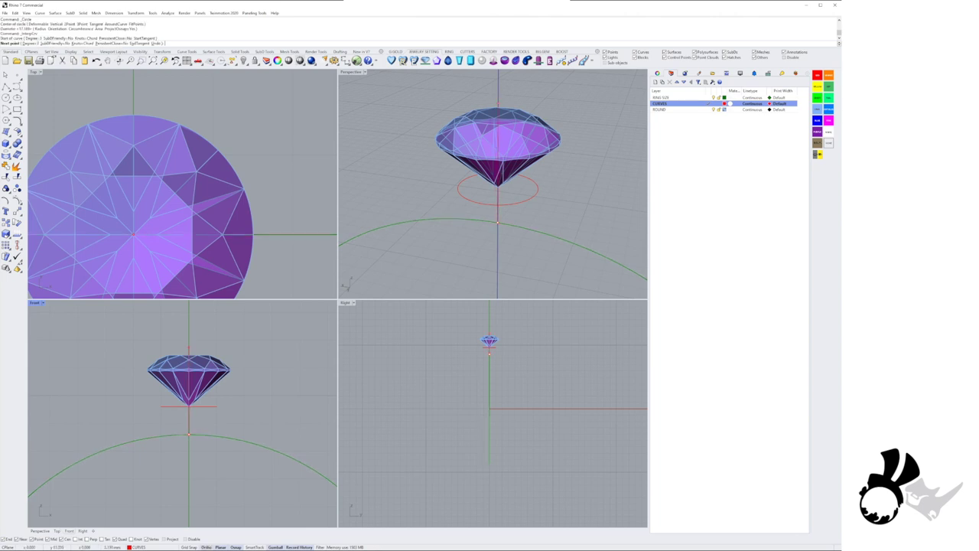
left_click(189, 354)
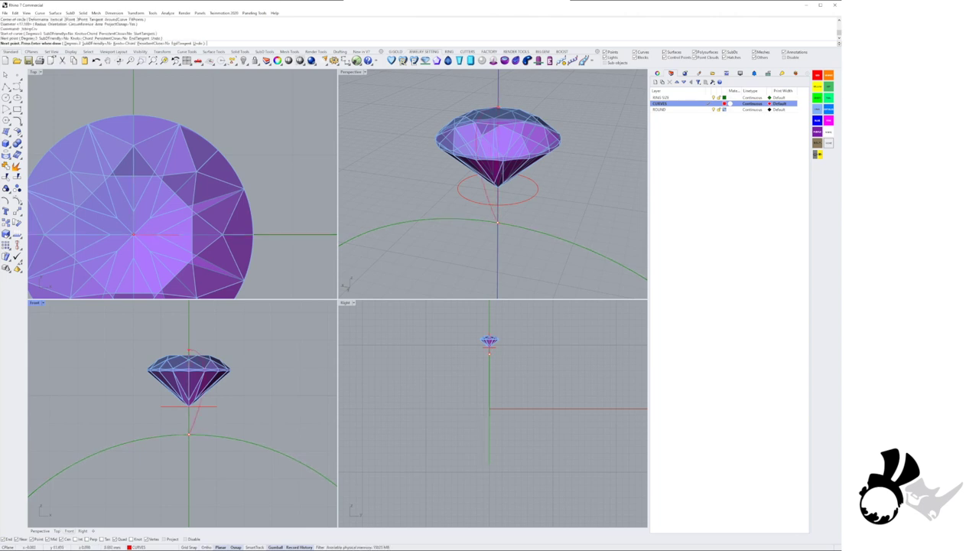
key("Return")
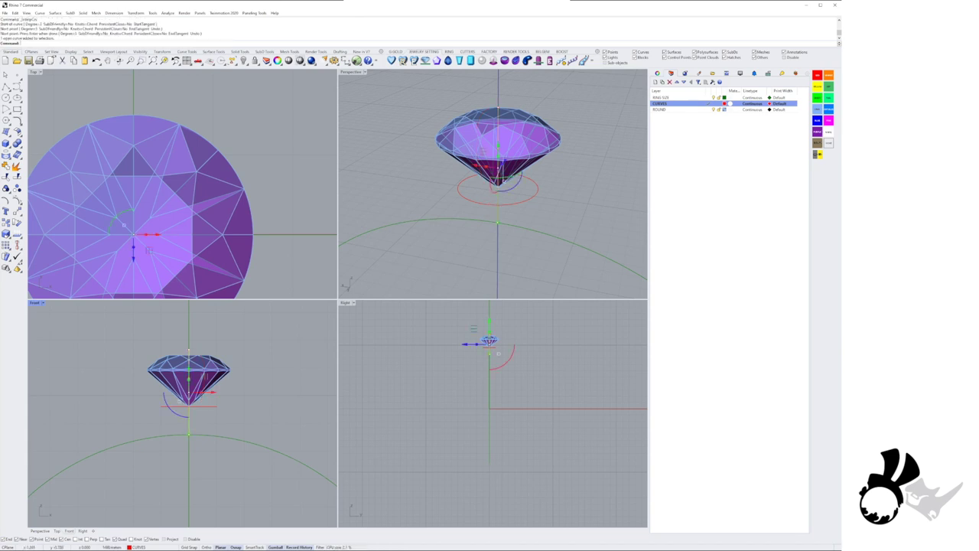
Move the vertical curve diagonally in the Top view to just outside the diamond's girdle, at about 45 degrees from the centre
scroll(528, 191, "down", 8)
right_click_drag(528, 191, 446, 207)
left_click_drag(149, 250, 241, 158)
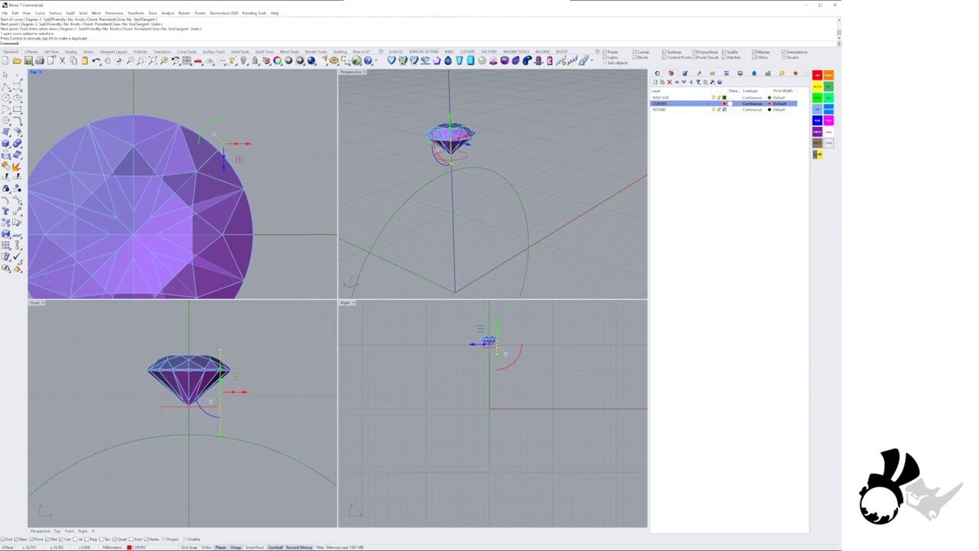
right_click_drag(432, 172, 464, 167)
scroll(259, 167, "down", 4)
right_click_drag(260, 166, 268, 155)
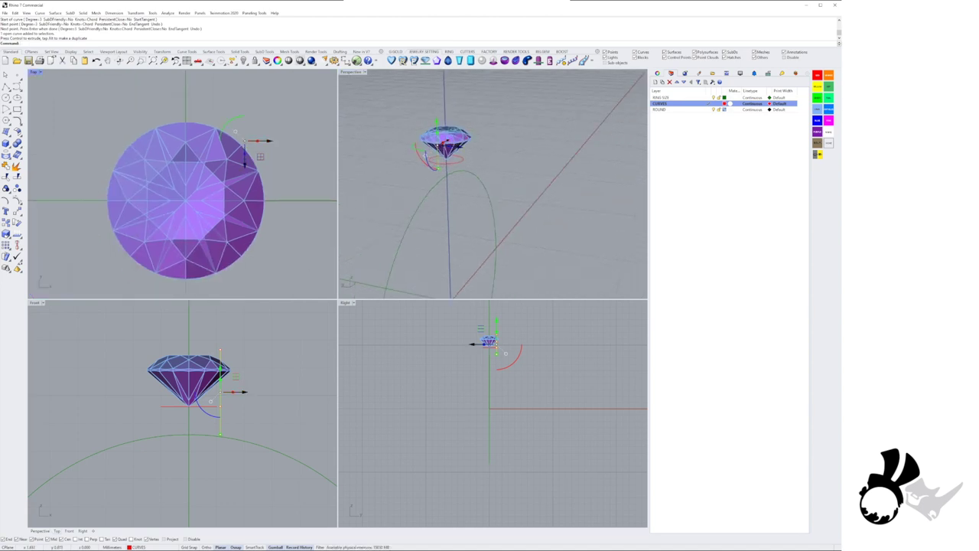
left_click_drag(260, 157, 263, 154)
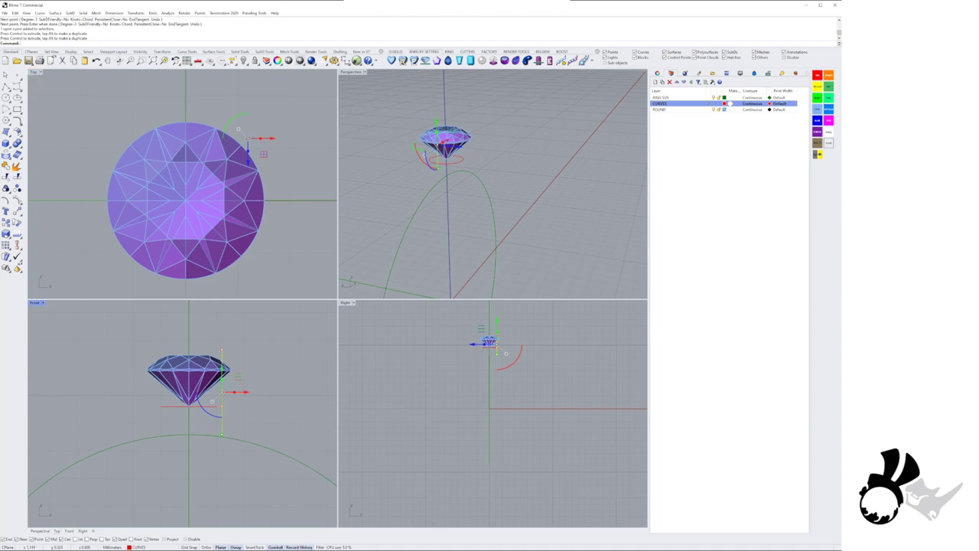
Move the curve's lowest control point onto the diamond's vertical axis, slightly below the top of the ring-size circle
scroll(221, 442, "up", 6)
left_click_drag(208, 426, 239, 449)
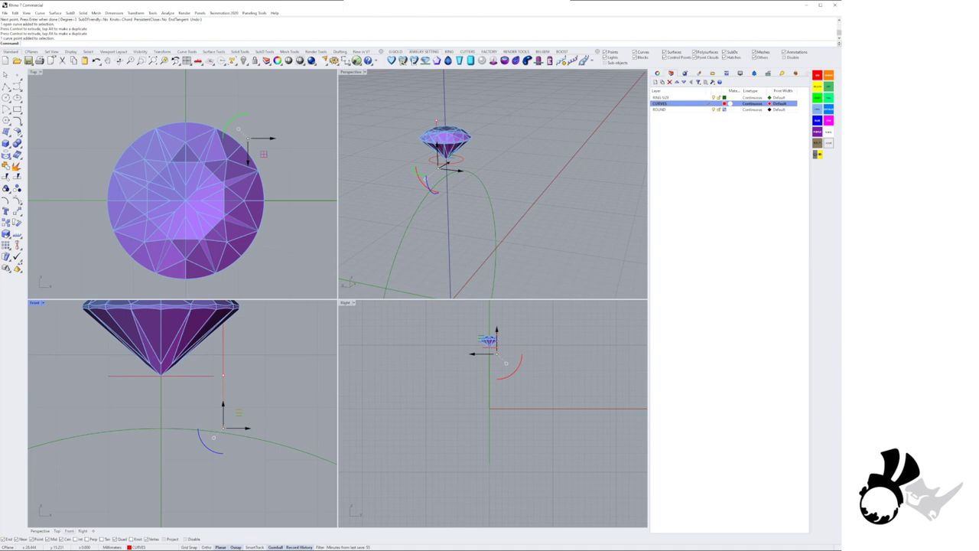
left_click_drag(439, 168, 446, 176)
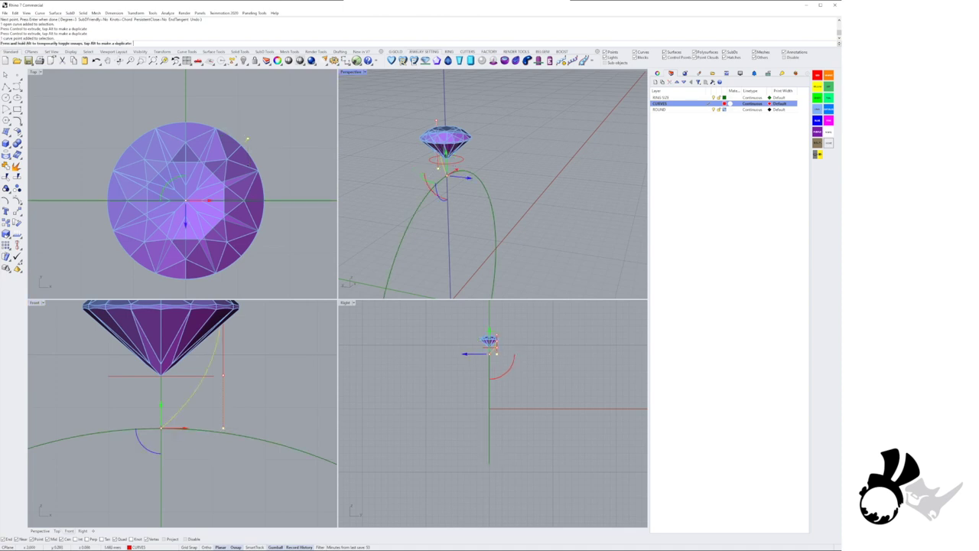
left_click_drag(161, 405, 160, 457)
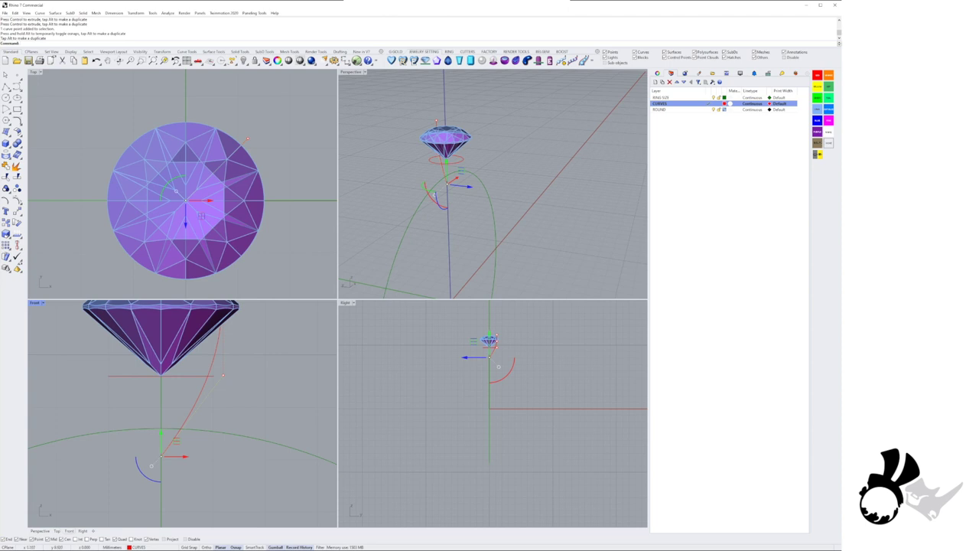
Lower the curve's uppermost control point to about the height of the diamond's table, then finish editing the curve's points
left_click(223, 375)
right_click_drag(383, 219, 483, 212)
scroll(427, 160, "up", 7)
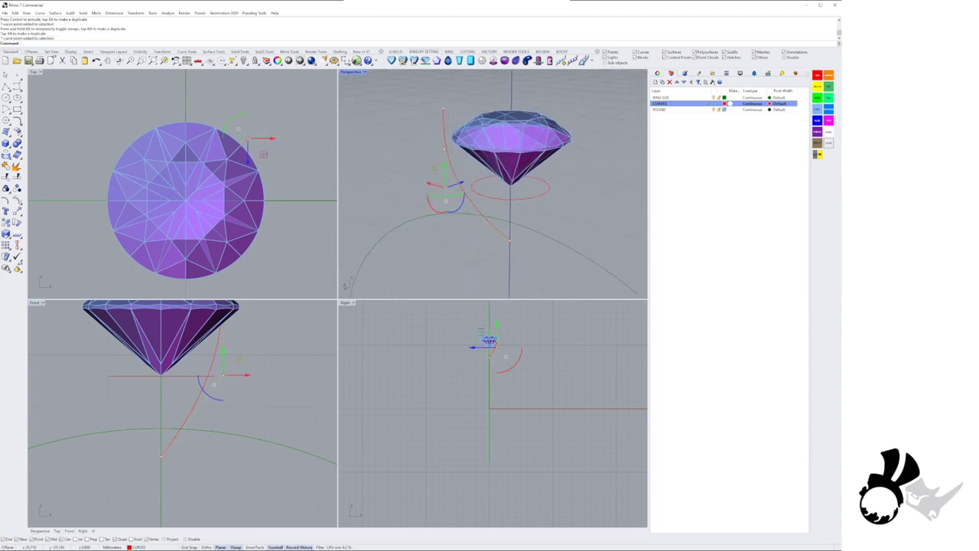
left_click(445, 109)
right_click_drag(264, 348, 276, 407)
left_click_drag(235, 305, 235, 314)
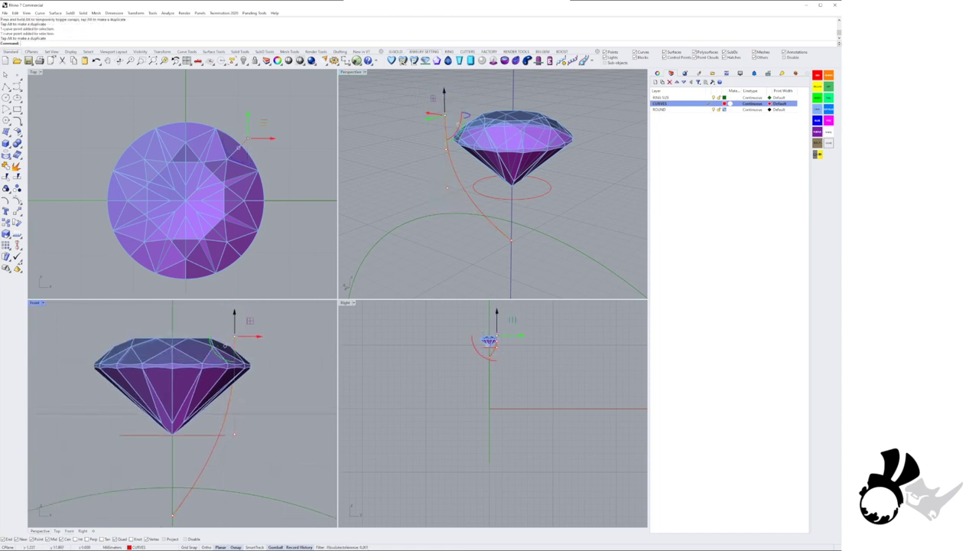
key("Escape")
key("Escape")
scroll(468, 137, "down", 5)
right_click_drag(468, 137, 483, 115)
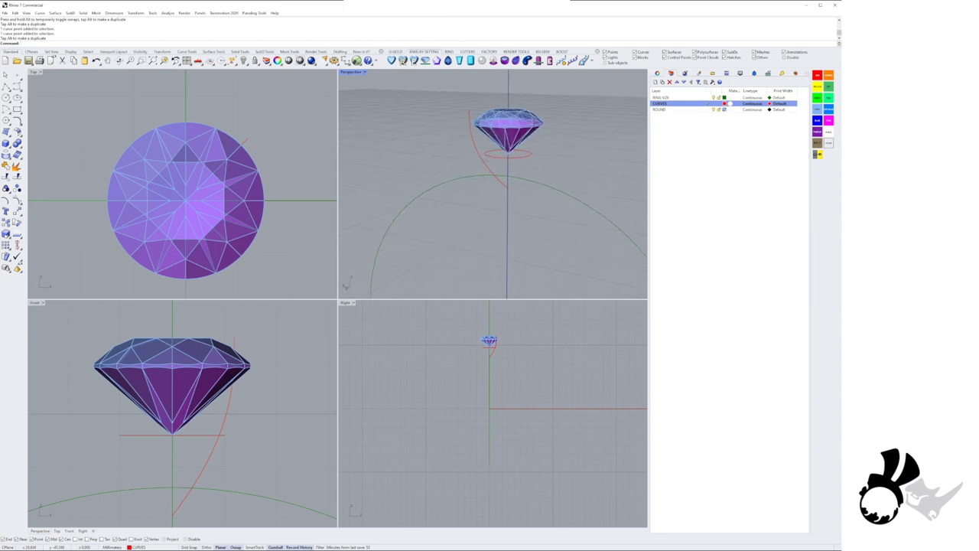
Create a flat-capped pipe with a radius of 0.35 along the horizontal circle under the diamond
left_click(6, 143)
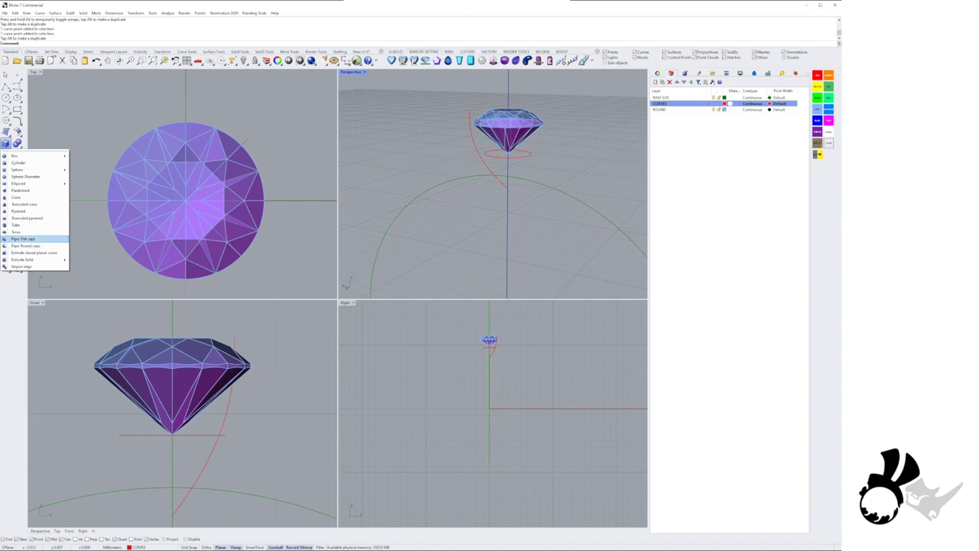
left_click(24, 239)
left_click(527, 157)
mouse_move(527, 158)
right_mouse_down()
mouse_move(493, 169)
mouse_move(524, 164)
right_mouse_up()
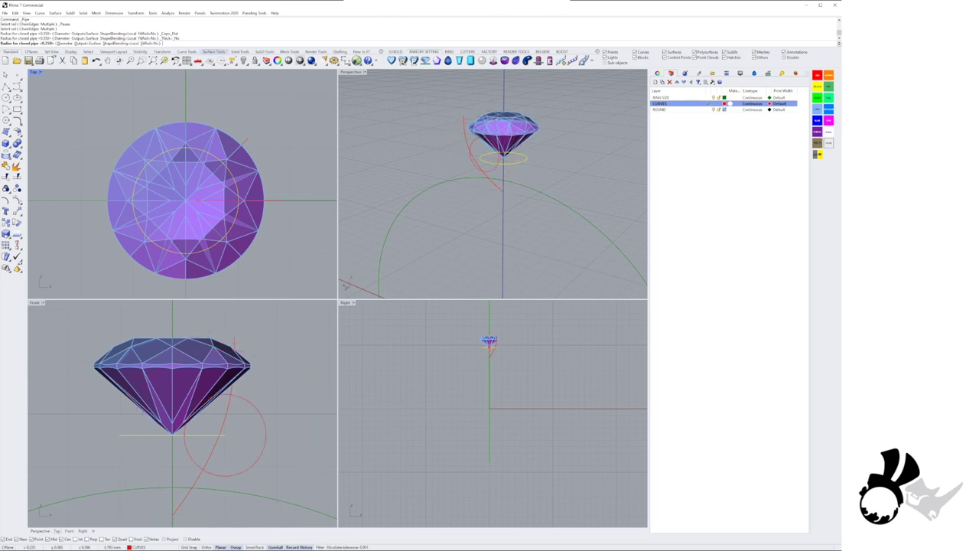
type("0.35")
key("Return")
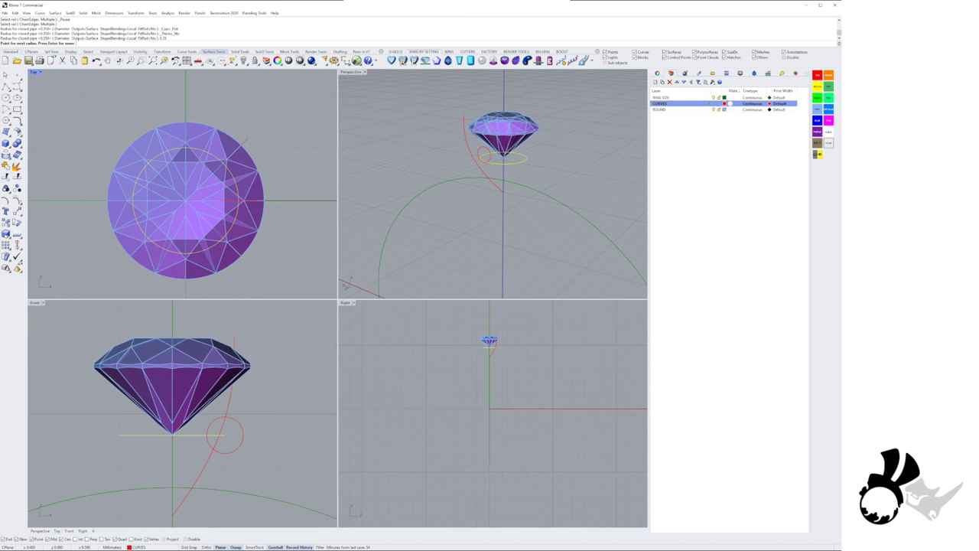
scroll(505, 138, "up", 5)
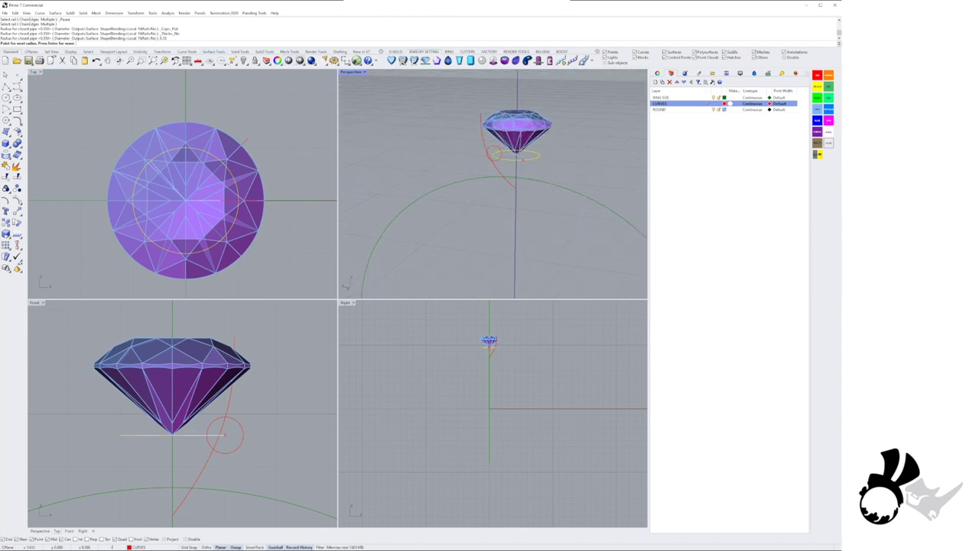
key("Return")
right_click_drag(505, 168, 509, 207)
Create a layer named SETTINGS, make it the current layer and assign the pipe ring to it
left_click(520, 200)
left_click(657, 82)
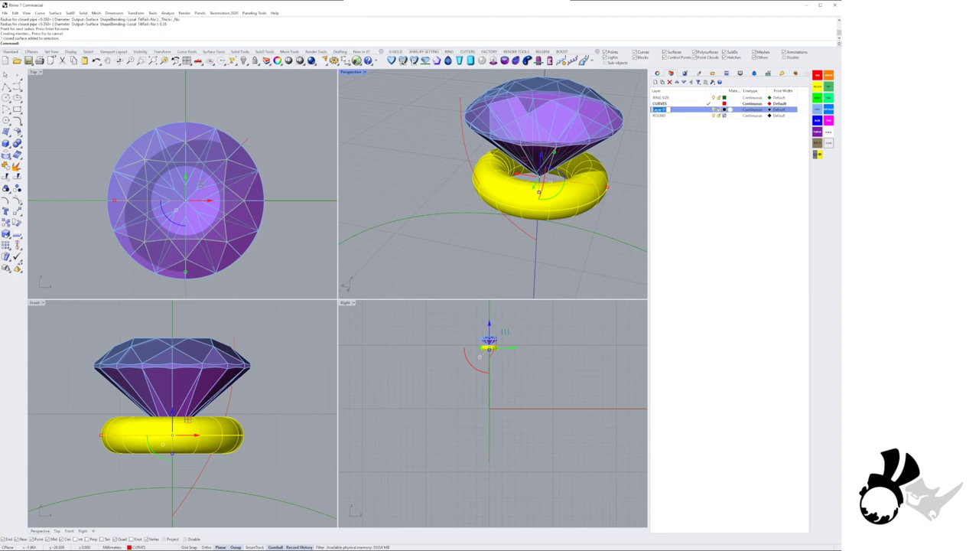
type("SETTINGS")
key("Return")
left_click(708, 109)
right_click(674, 110)
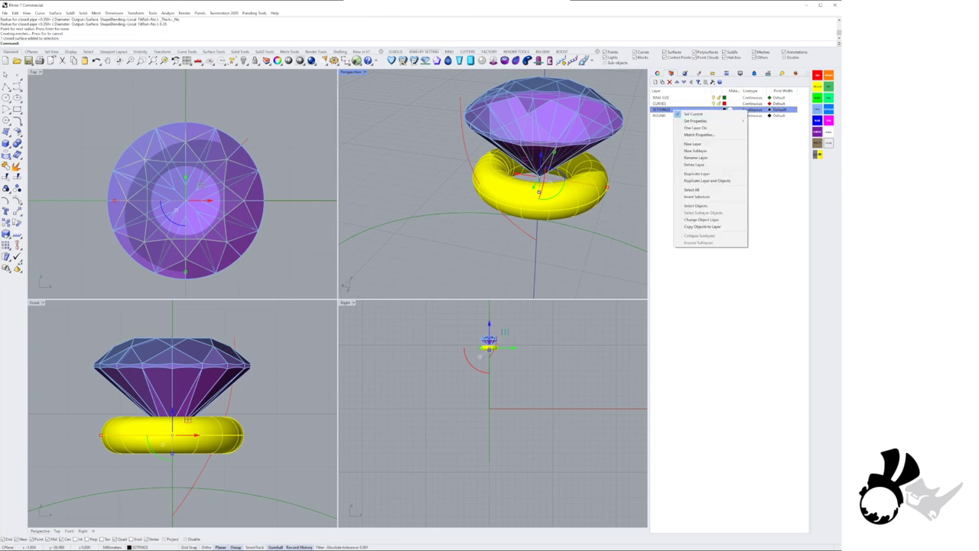
left_click(698, 219)
Raise the pipe ring along its vertical axis so it surrounds the diamond's pavilion, accepting the break in history
right_click_drag(570, 195, 506, 203, "shift")
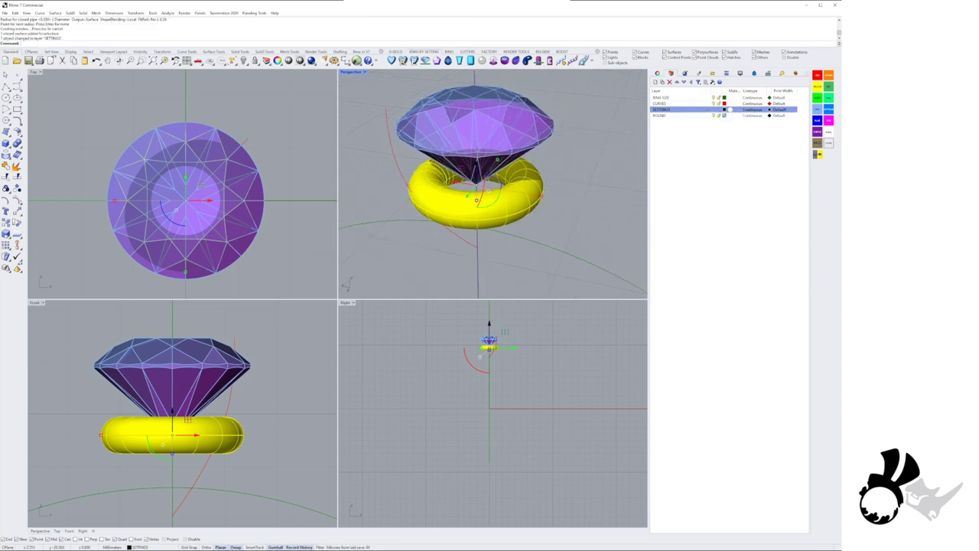
left_click_drag(476, 161, 476, 145)
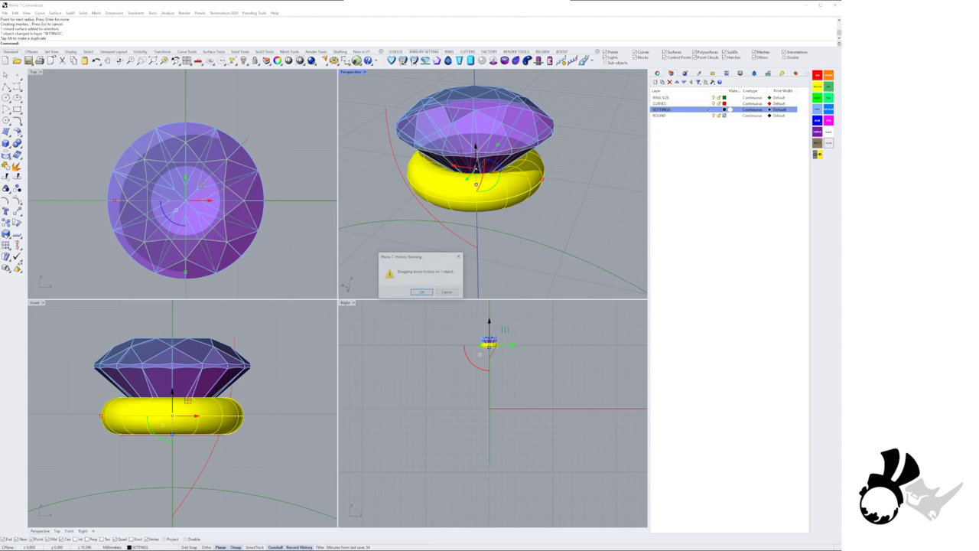
left_click(422, 293)
key("Escape")
right_click_drag(501, 184, 530, 183)
scroll(526, 197, "up", 8)
scroll(526, 197, "down", 10)
Stretch the pipe ring slightly taller in the vertical direction and raise it a little
left_click(528, 174)
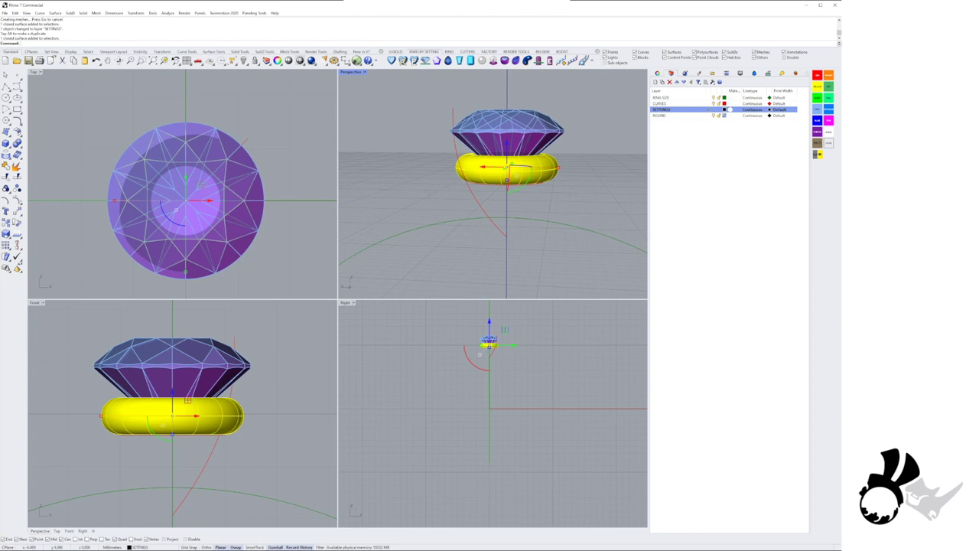
left_click_drag(173, 435, 172, 436)
left_click(505, 182)
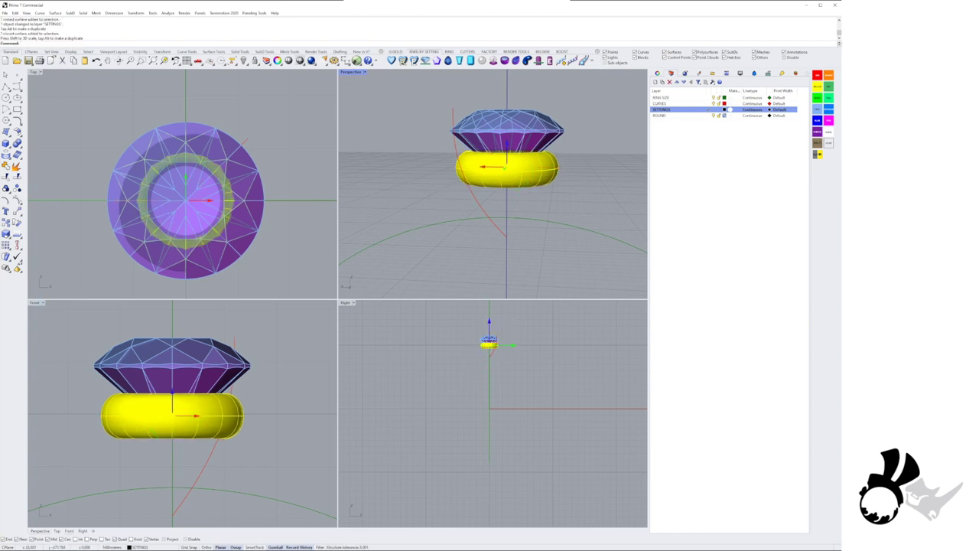
left_click_drag(506, 144, 506, 141)
right_click(555, 183)
right_click_drag(528, 156, 536, 218)
scroll(555, 183, "up", 7)
scroll(578, 217, "down", 5)
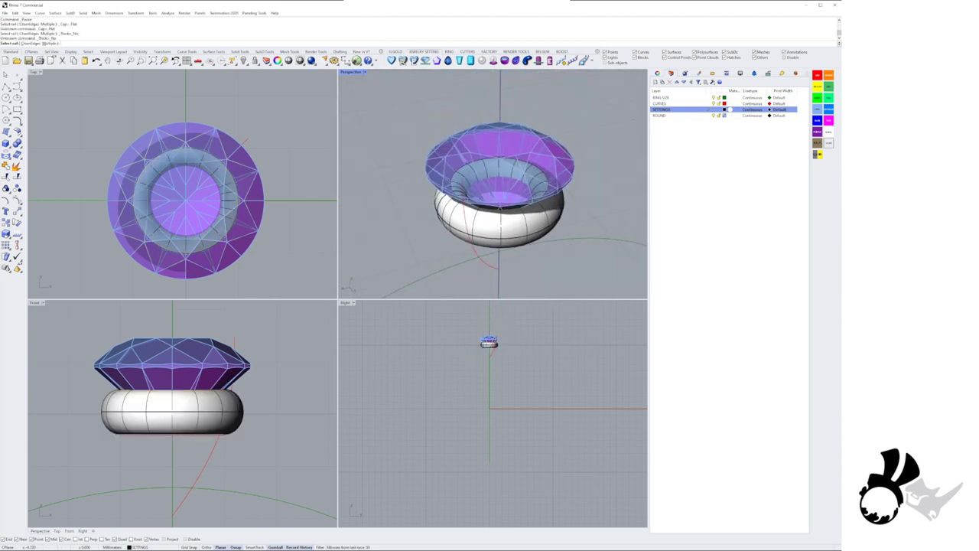
key("Escape")
Raise the stretched pipe ring slightly further up the diamond's pavilion, checking its fit from the side
left_click(529, 224)
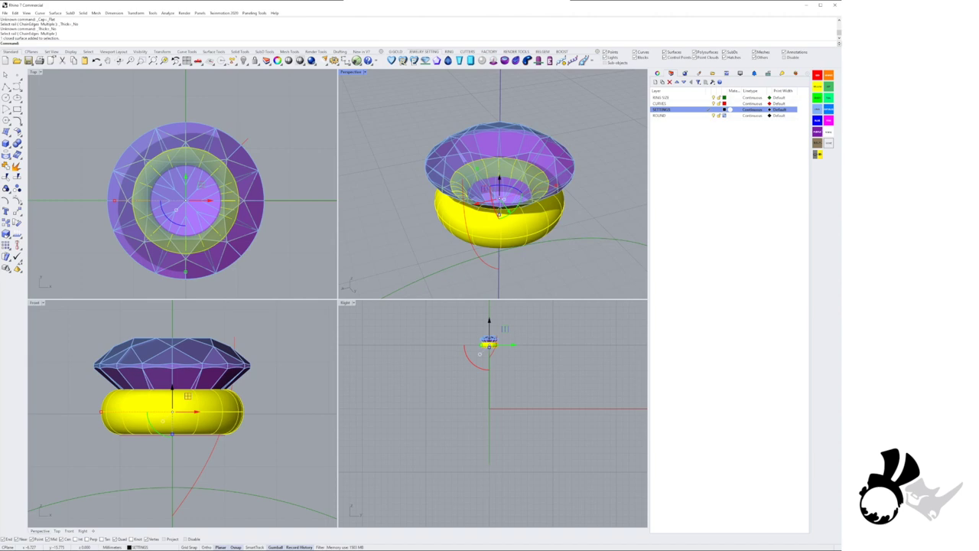
left_click_drag(499, 181, 500, 176)
scroll(499, 178, "up", 7)
right_click_drag(500, 178, 470, 156)
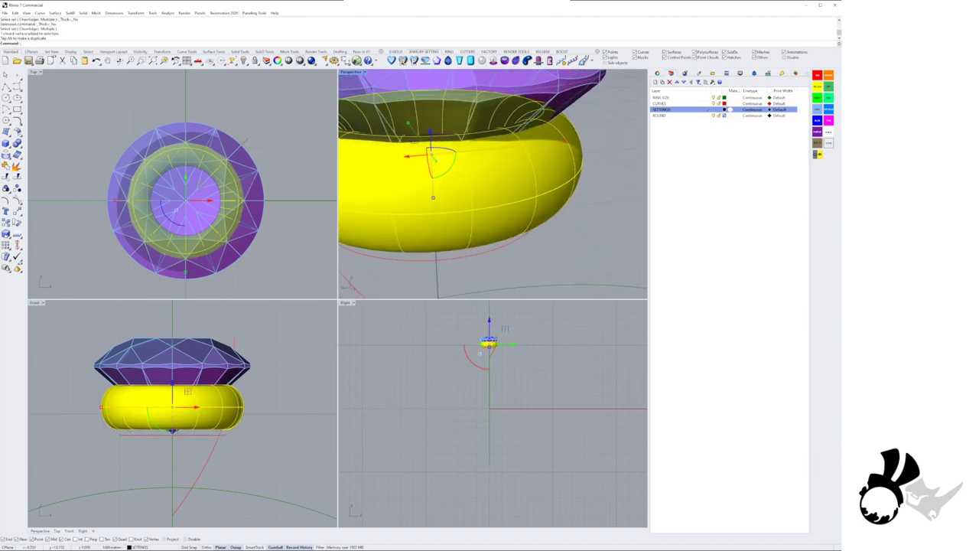
scroll(433, 197, "down", 5)
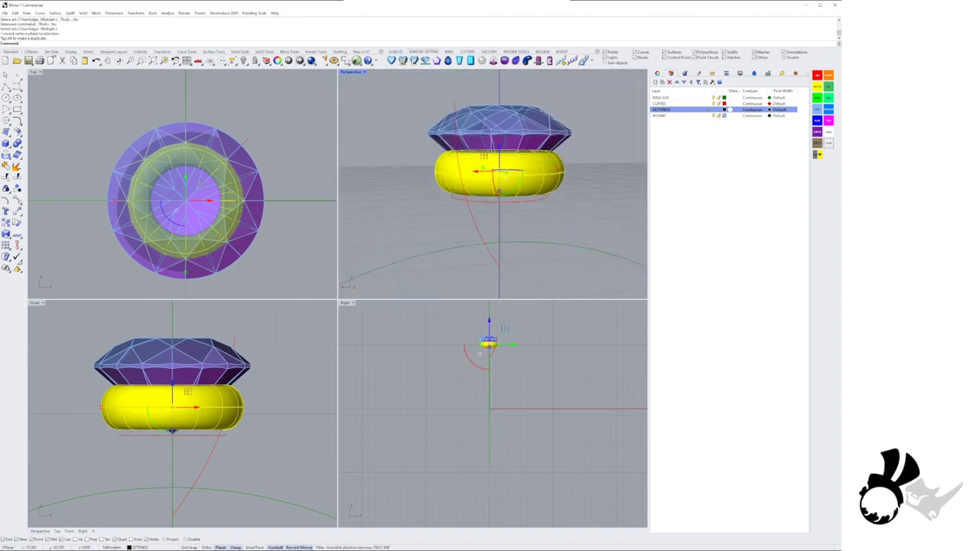
scroll(511, 153, "down", 5)
right_click_drag(511, 153, 506, 146, "shift")
Place a copy of the pipe ring straight below, across the top of the ring-size circle, stretching the copy slightly taller
right_click_drag(172, 367, 184, 340)
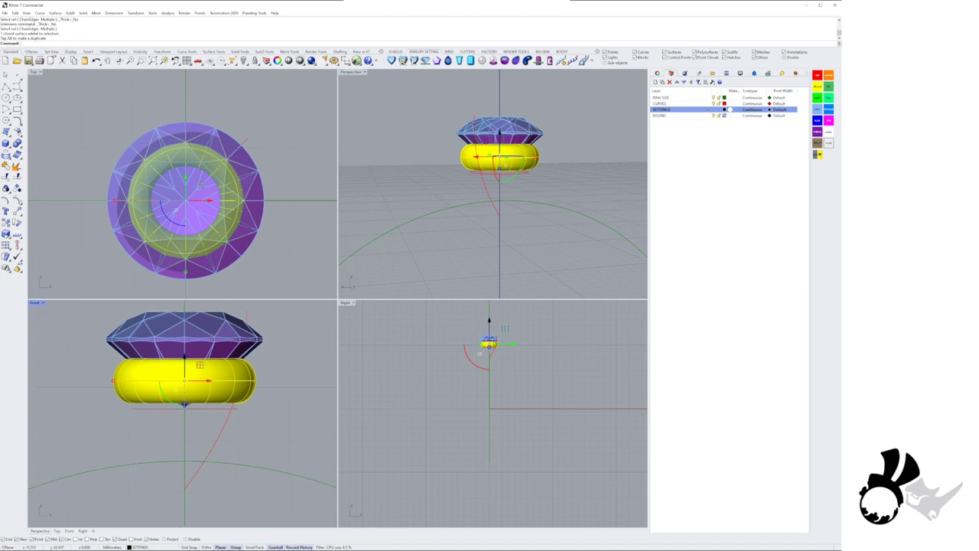
left_click_drag(193, 354, 192, 420)
left_click_drag(184, 469, 184, 473)
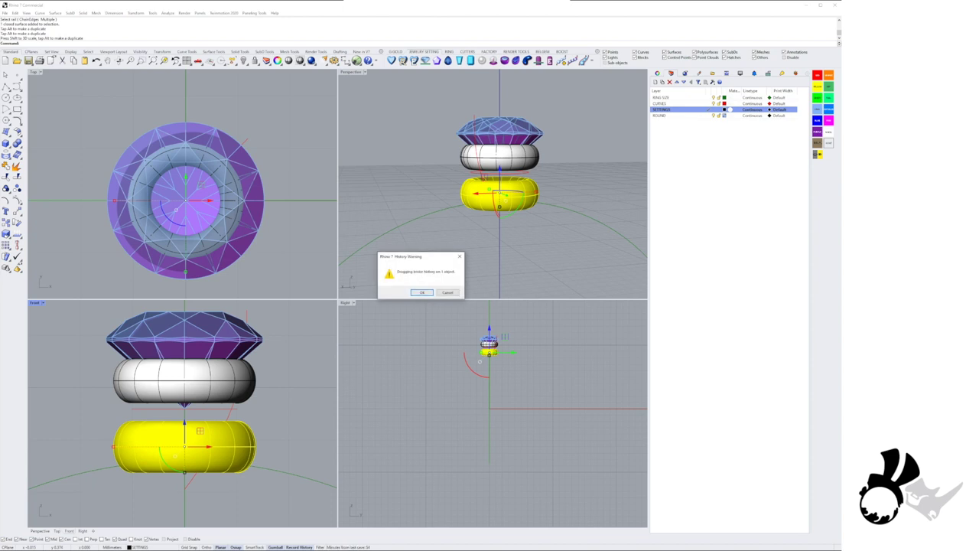
key("Return")
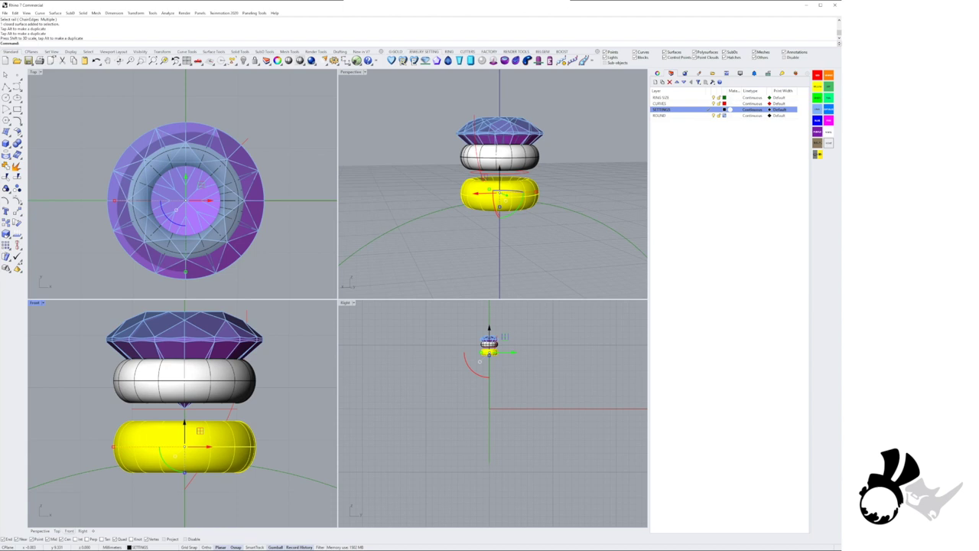
left_click_drag(199, 431, 199, 438)
scroll(193, 356, "down", 3)
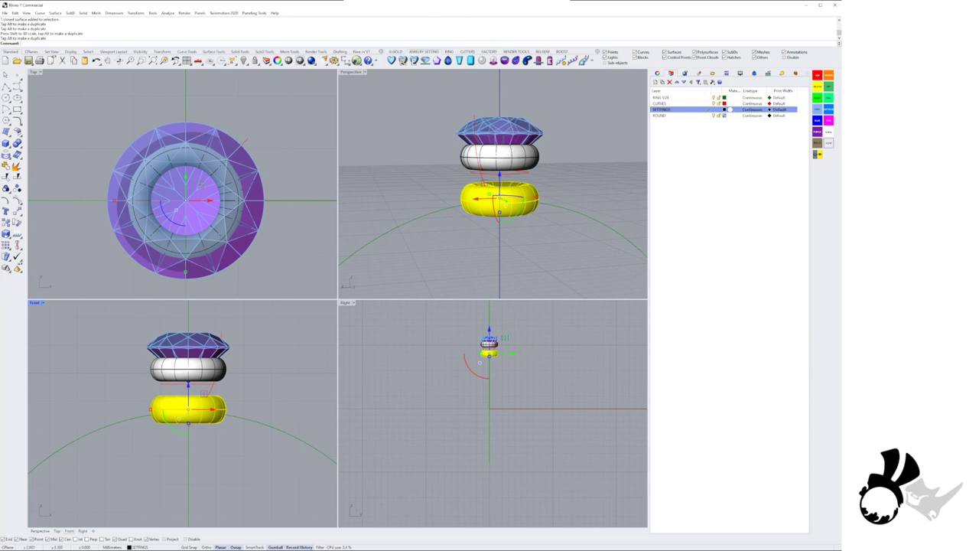
Measure the vertical gap between the diamond's lowest point and the top of the lower ring in the Front view
left_click(345, 60)
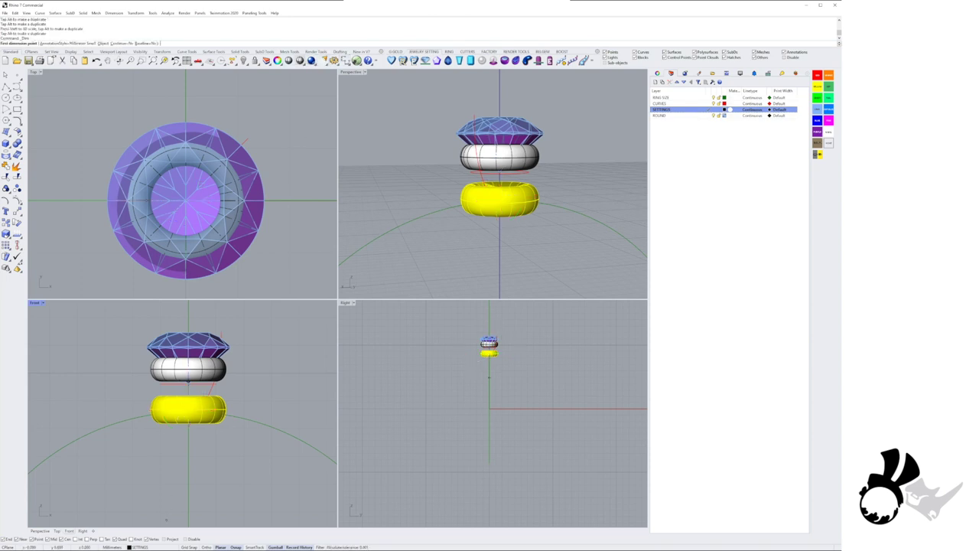
scroll(187, 421, "up", 3)
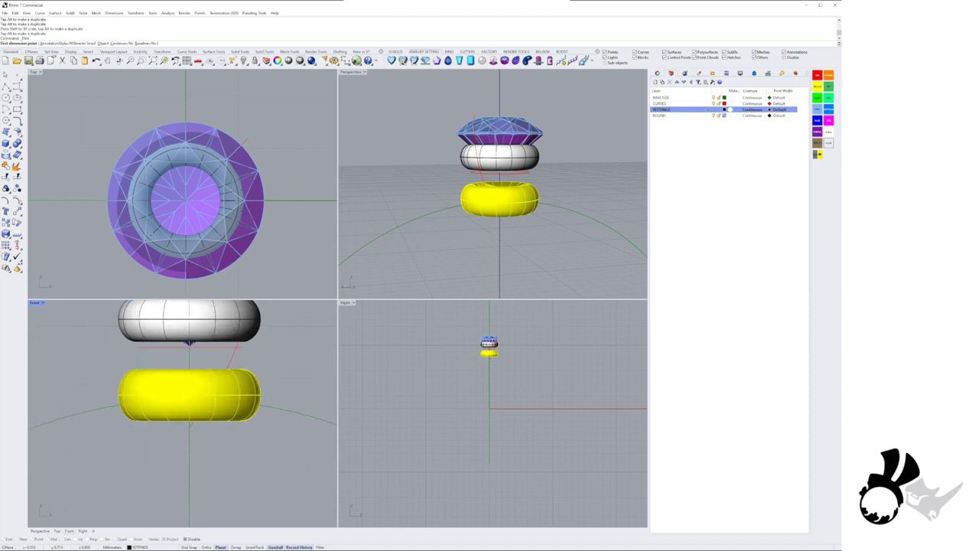
left_click(189, 342)
left_click(190, 370)
scroll(199, 365, "down", 6)
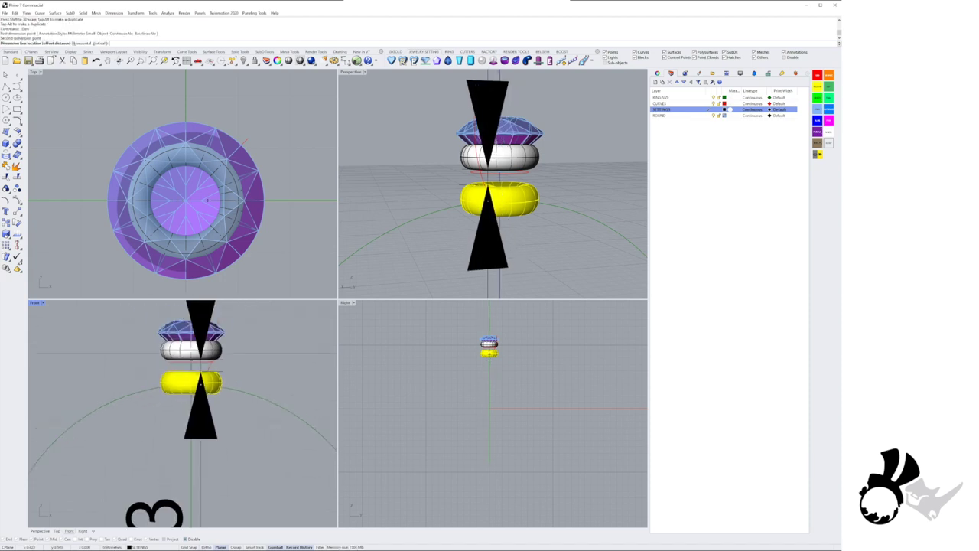
right_click_drag(194, 384, 198, 361)
key("Escape")
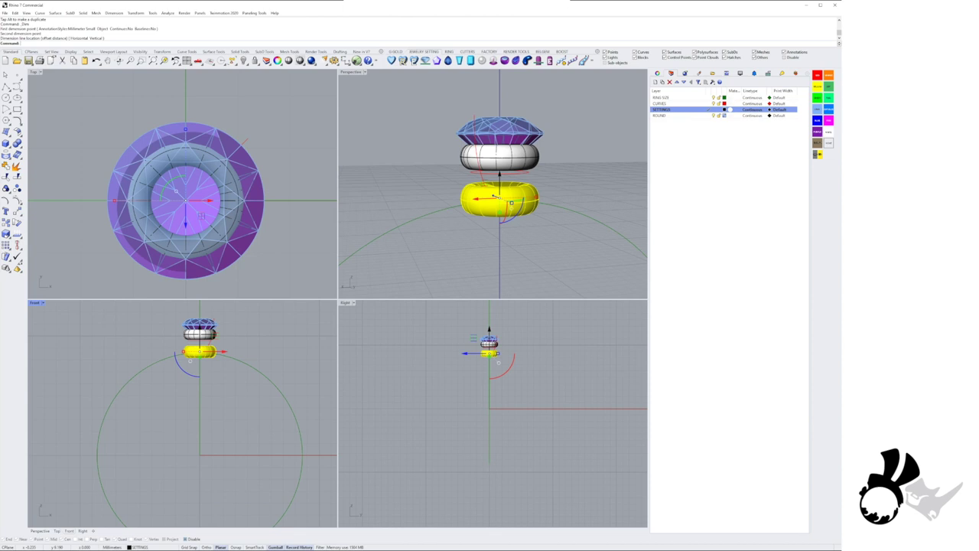
scroll(210, 343, "up", 7)
scroll(496, 191, "up", 4)
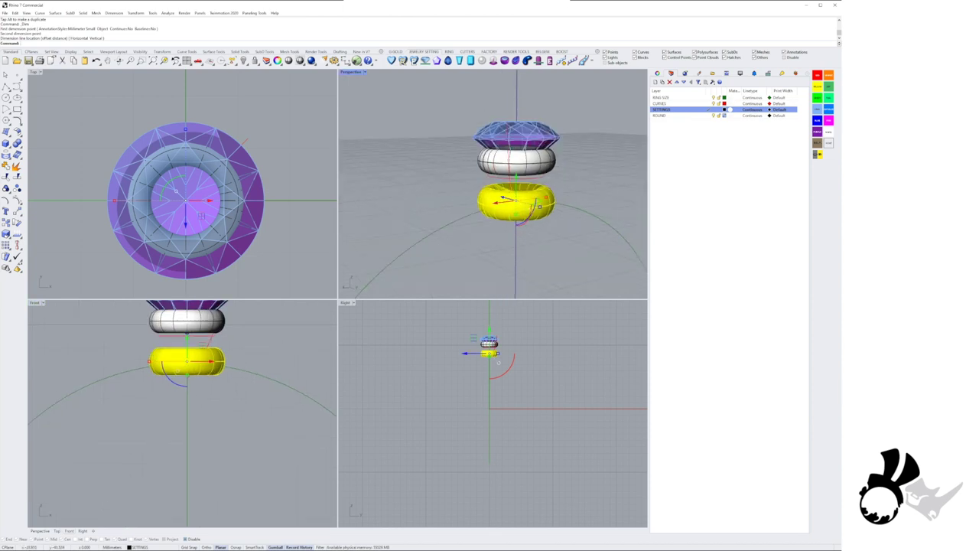
left_click(477, 180)
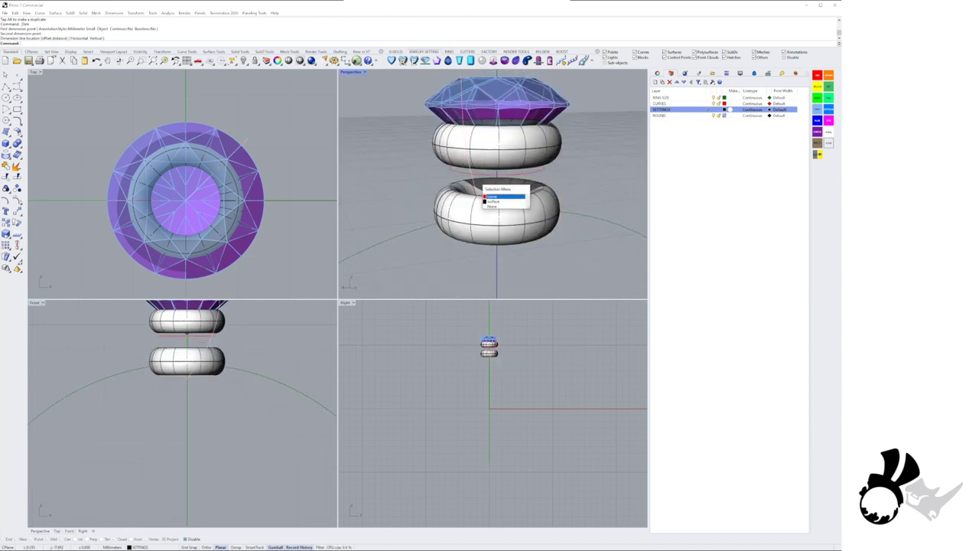
left_click(498, 196)
right_click_drag(497, 196, 490, 153)
left_click(477, 214)
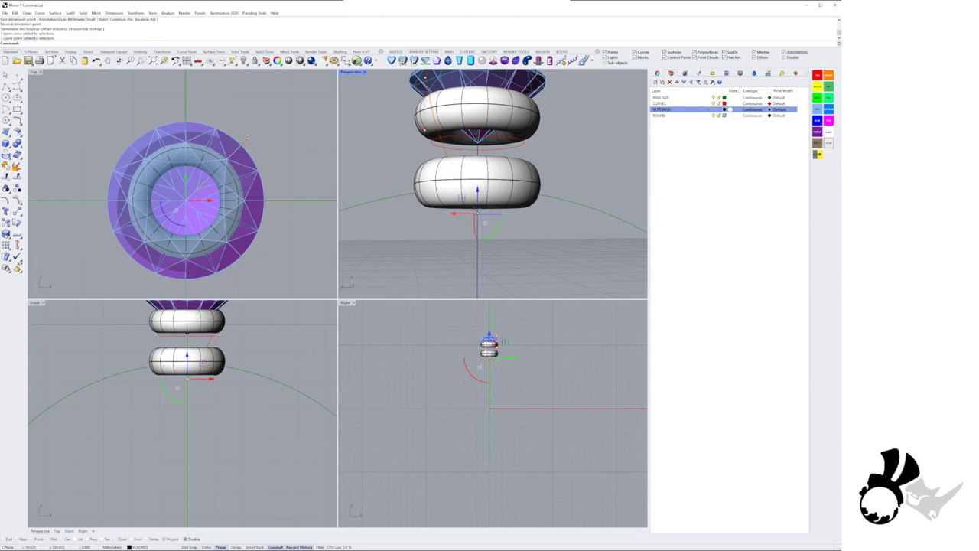
key("Escape")
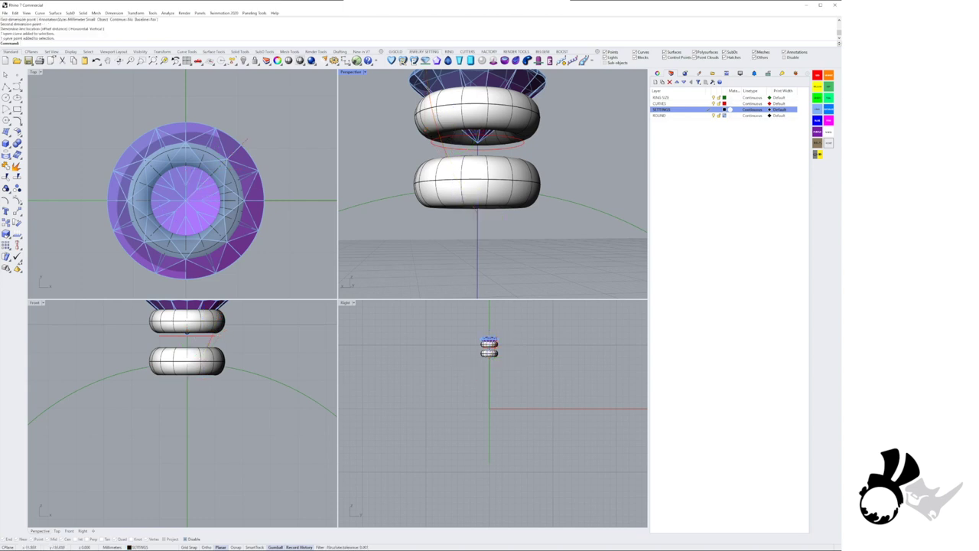
Turn the prong curve into a round-capped pipe, accepting the offered radius at both ends
right_click_drag(459, 114, 451, 141)
scroll(448, 141, "down", 5)
scroll(436, 141, "up", 5)
left_click(430, 151)
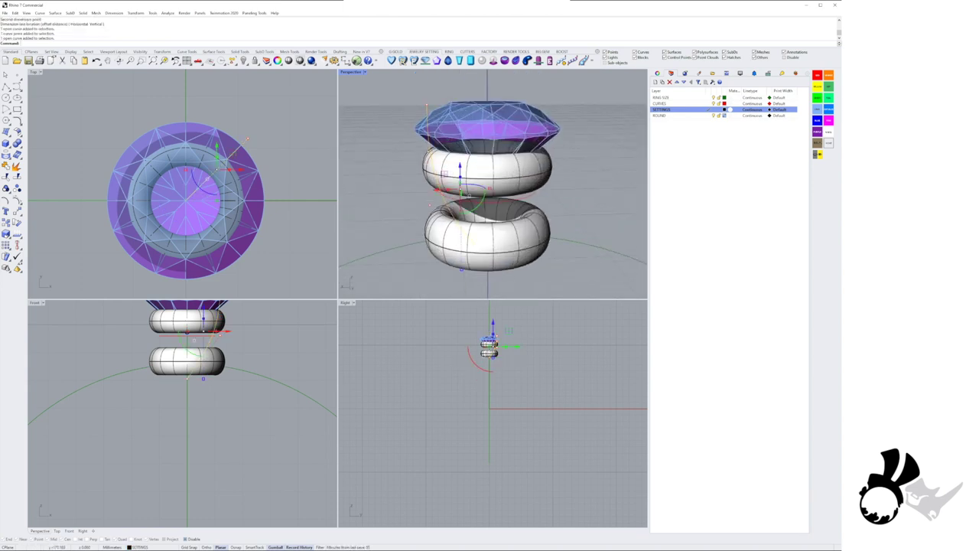
left_click(7, 143)
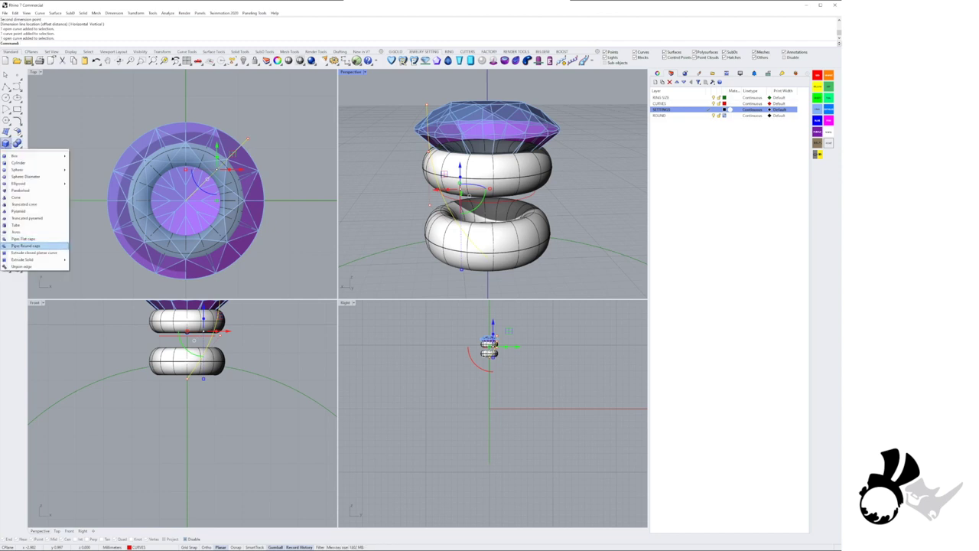
left_click(25, 246)
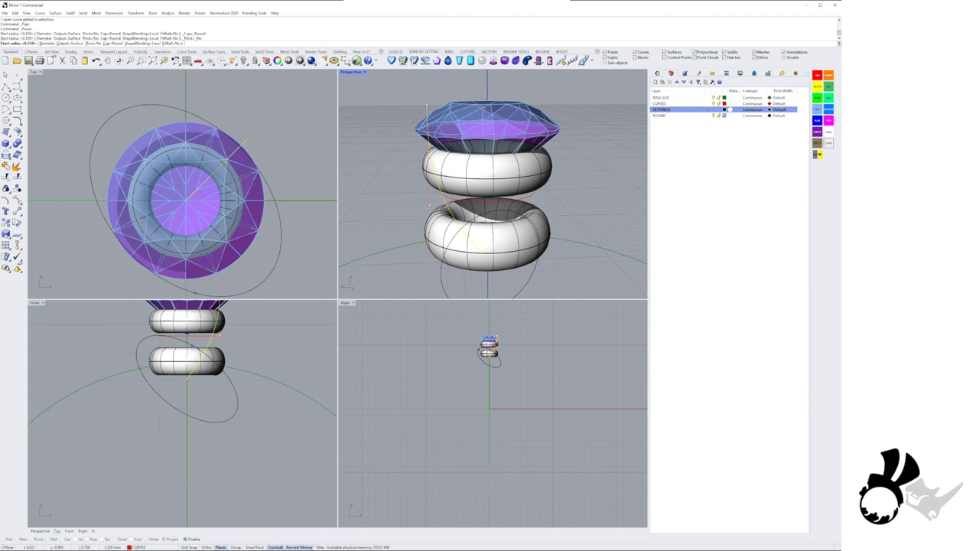
right_click(503, 164)
right_click(503, 164)
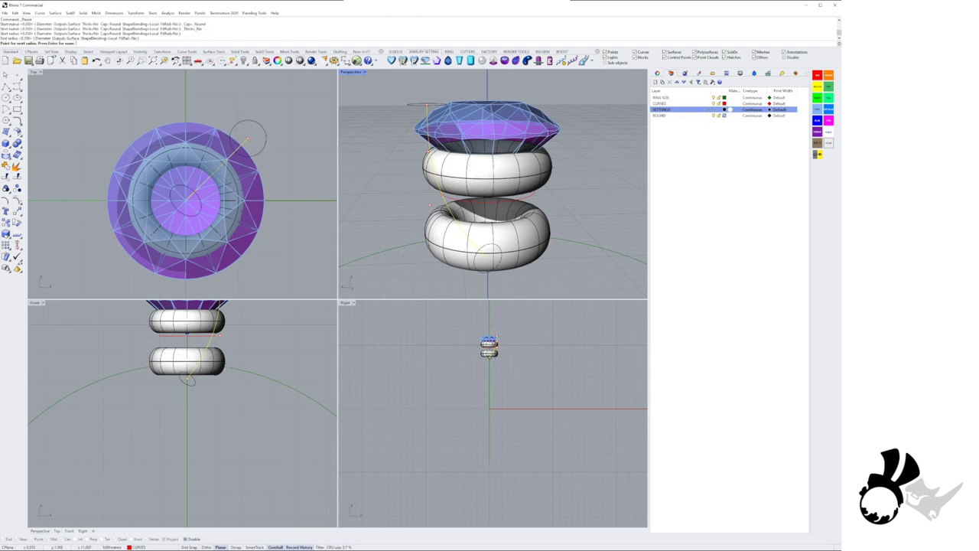
right_click(503, 164)
Move the prong curve's lowest control point diagonally outward from the setting's centre in the Top view
scroll(503, 163, "down", 5)
right_click_drag(504, 164, 479, 128)
scroll(478, 207, "up", 5)
left_click_drag(463, 227, 512, 191)
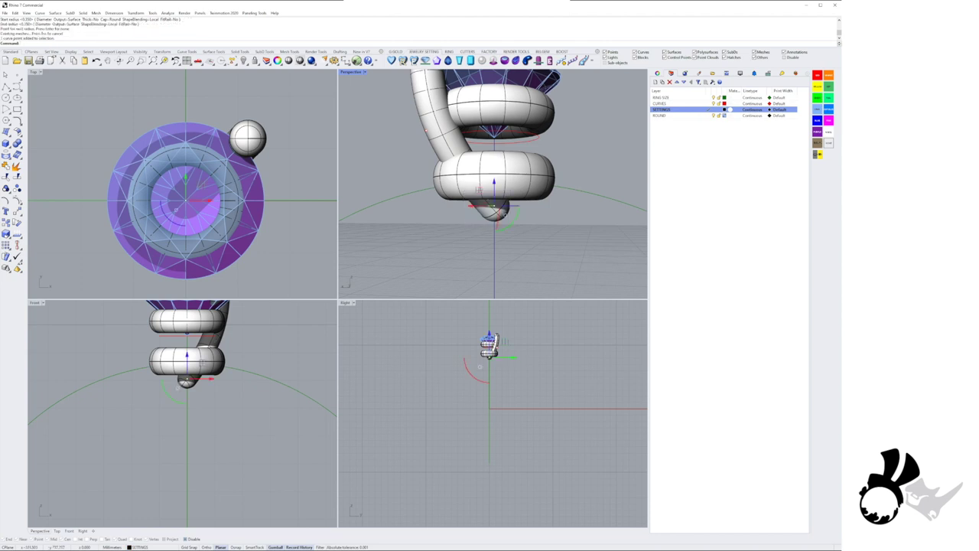
left_click_drag(200, 184, 221, 167)
scroll(215, 170, "up", 5)
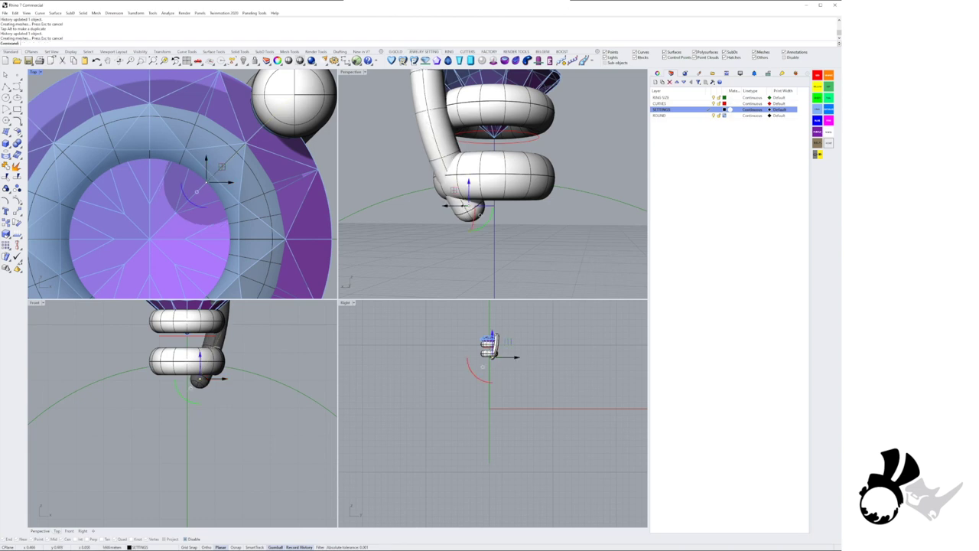
Nudge the prong's lowest control point slightly further outward along the same diagonal, toward the ring tube
right_click_drag(549, 237, 482, 234)
scroll(469, 223, "down", 6)
scroll(266, 225, "up", 6)
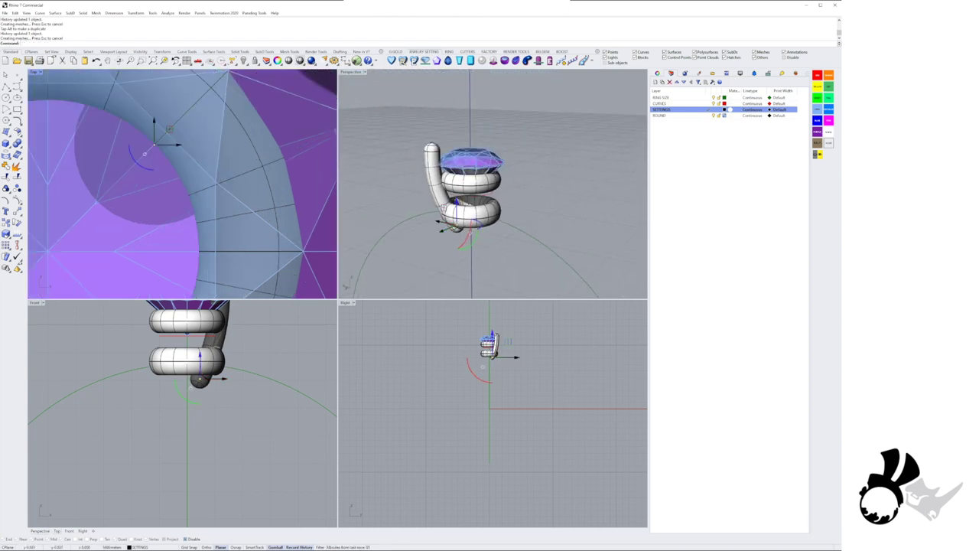
left_click_drag(169, 130, 186, 113)
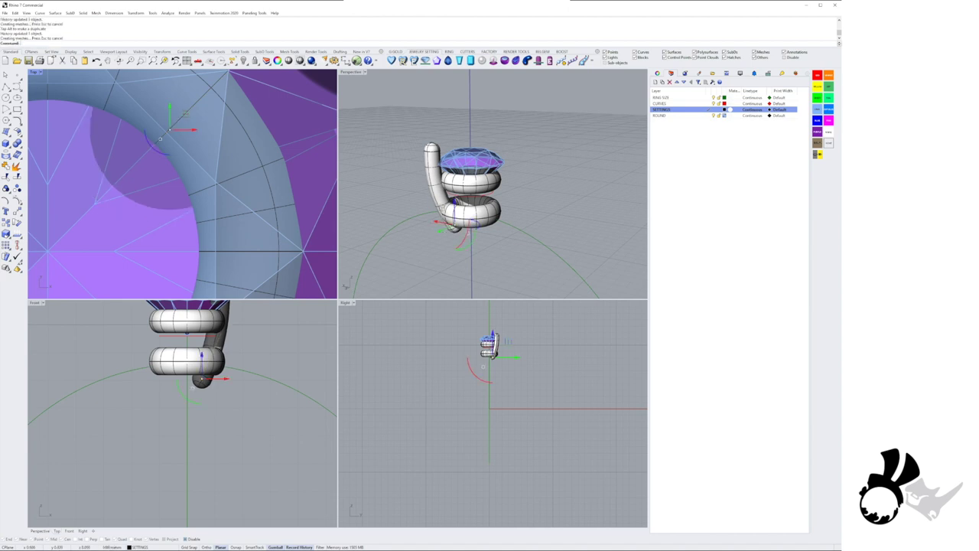
Lower the prong curve's top control point to shorten the prong slightly above the diamond
scroll(234, 187, "down", 6)
right_click_drag(490, 243, 462, 254)
scroll(494, 221, "up", 3)
scroll(493, 221, "up", 2)
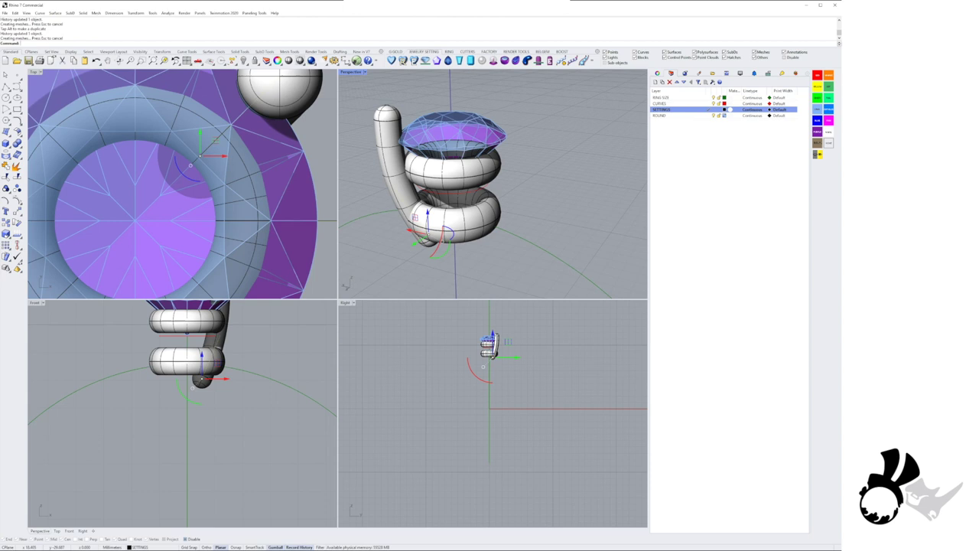
left_click_drag(362, 98, 400, 143)
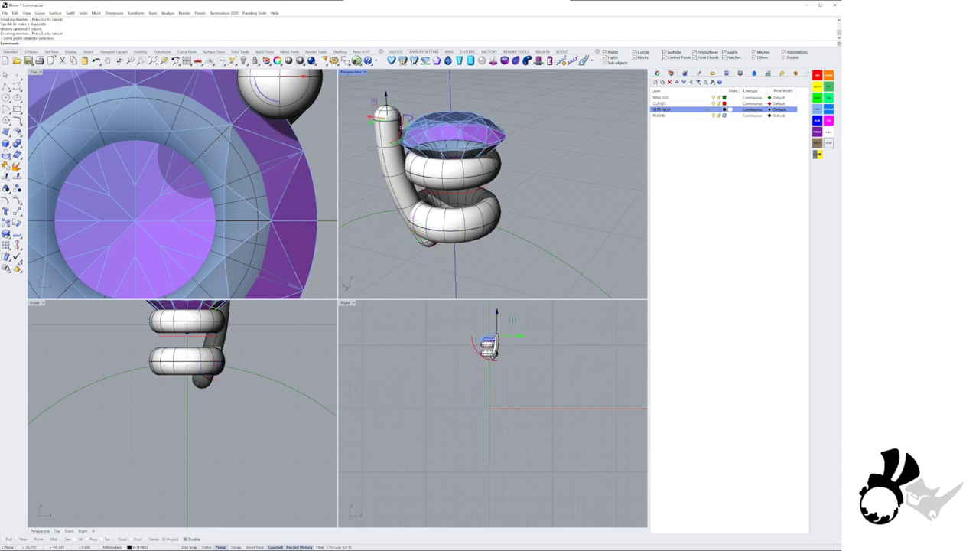
left_click_drag(387, 104, 387, 106)
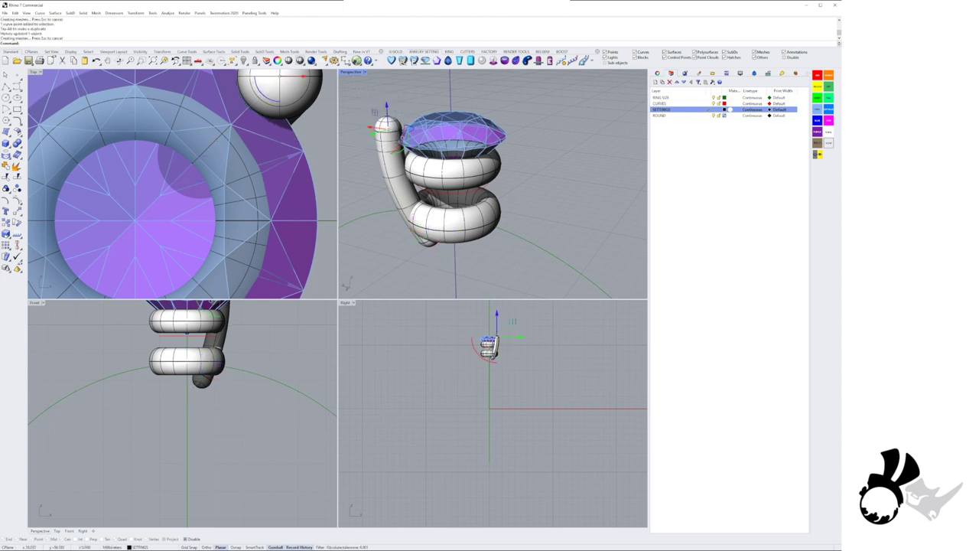
Move the prong curve's middle control point slightly inward toward the diamond in the Top view
scroll(380, 119, "up", 5)
left_click_drag(378, 152, 406, 181)
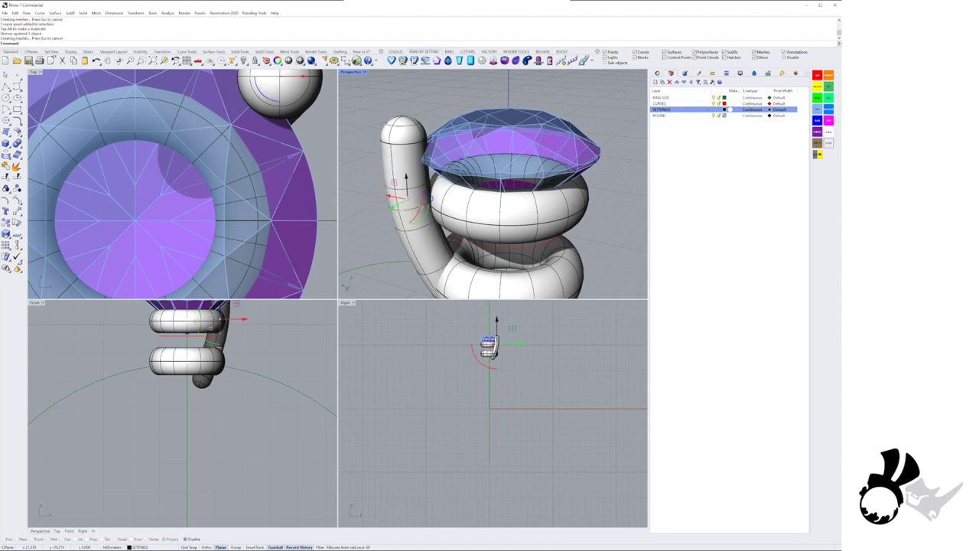
scroll(407, 197, "down", 5)
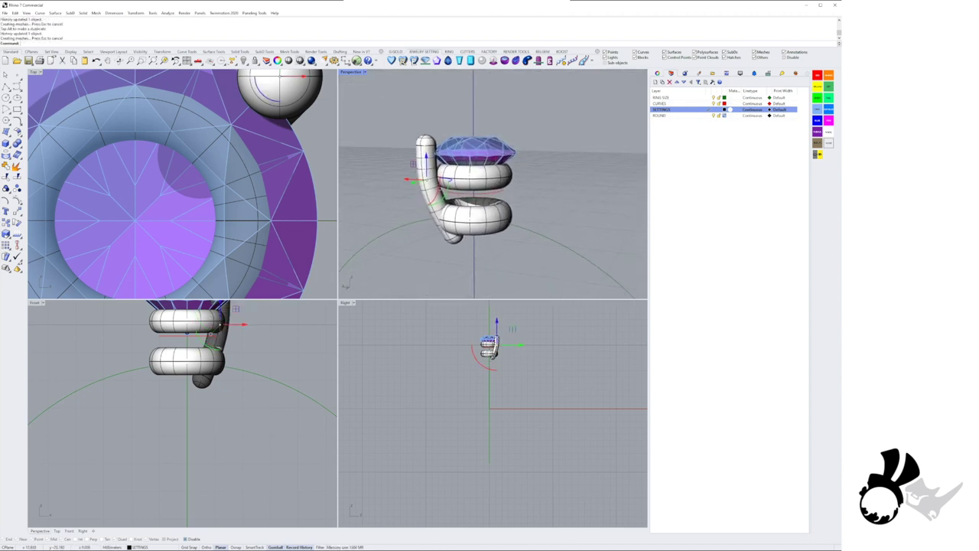
scroll(428, 174, "up", 5)
right_click_drag(283, 130, 288, 170)
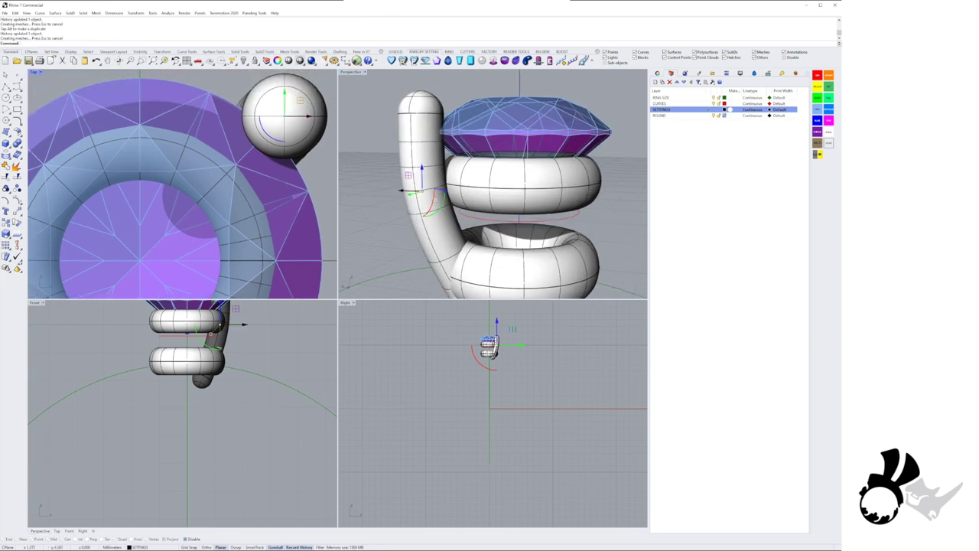
left_click_drag(300, 101, 294, 108)
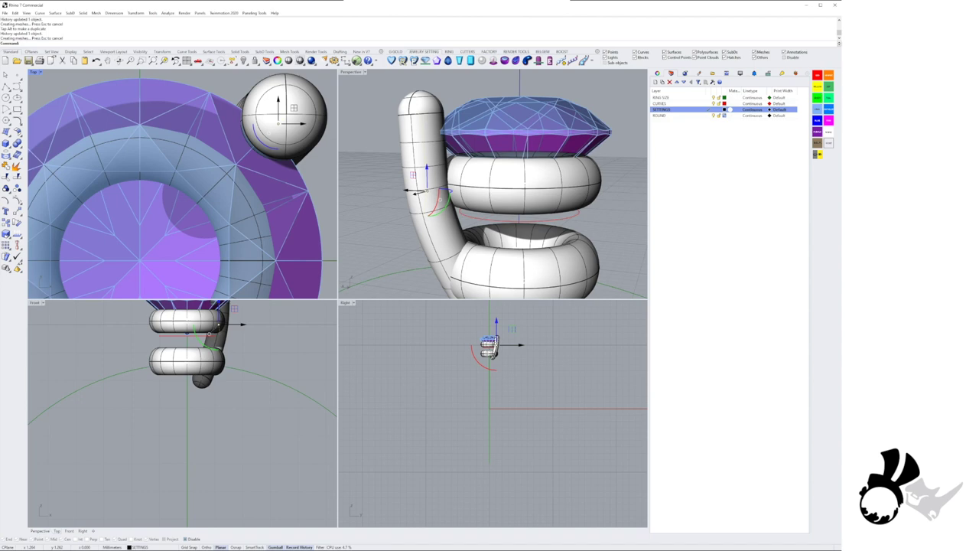
Shift the prong's middle control point diagonally back outward after checking its contact with the upper ring
right_click_drag(467, 183, 440, 166)
scroll(413, 165, "down", 5)
scroll(431, 167, "up", 7)
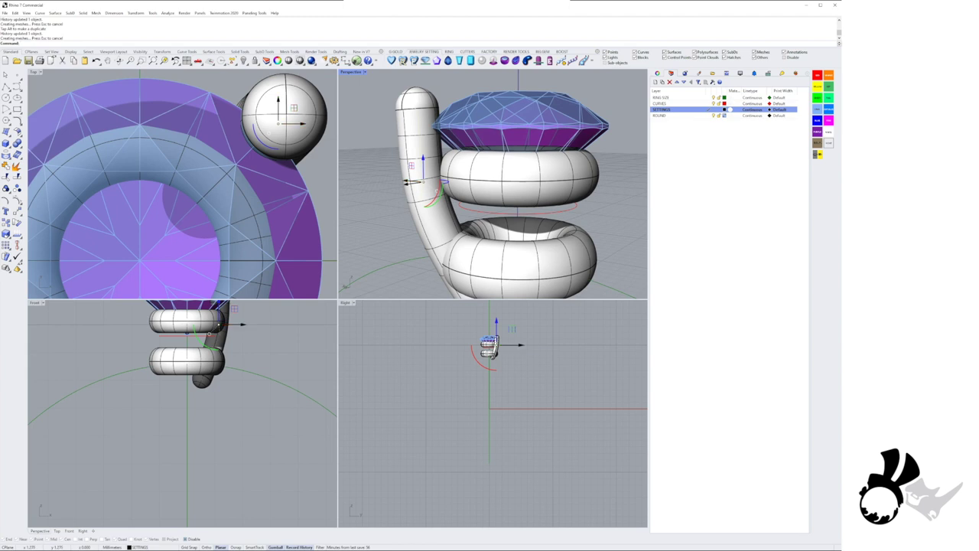
left_click_drag(293, 108, 301, 99)
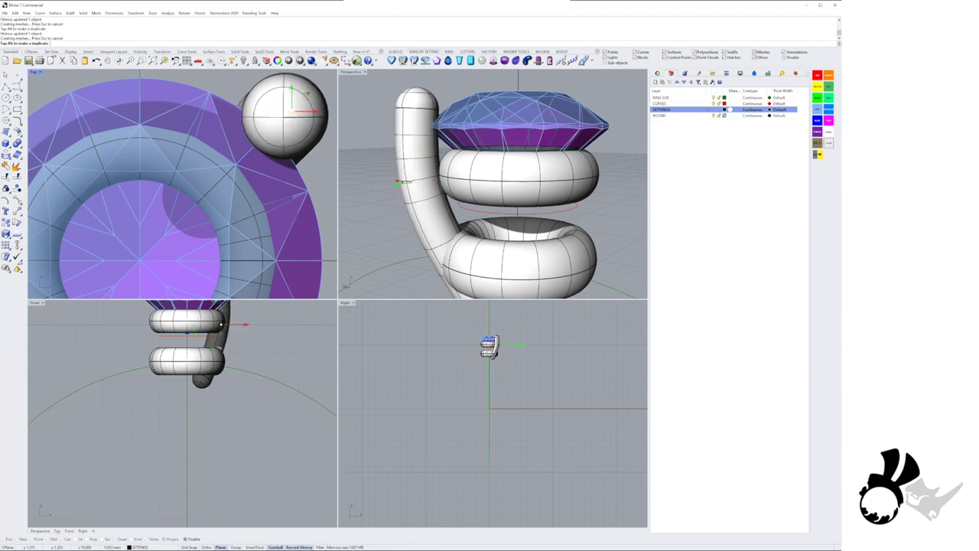
Scale the upper ring up slightly in all directions and lower it a little beneath the diamond
right_click_drag(451, 184, 466, 184)
left_click(498, 182)
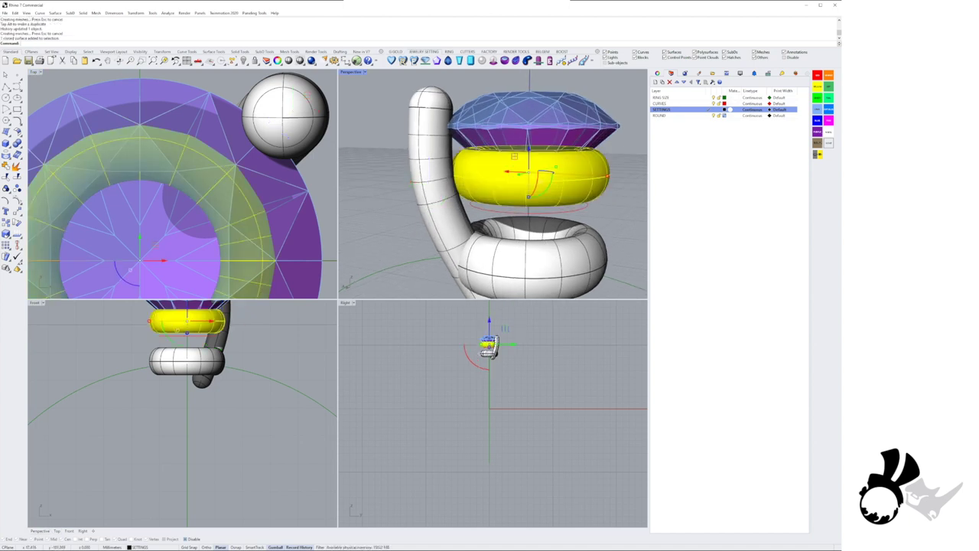
left_click_drag(608, 176, 611, 176, "shift")
left_click_drag(529, 157, 529, 162)
scroll(462, 167, "down", 7)
key("Escape")
right_click_drag(462, 167, 475, 185)
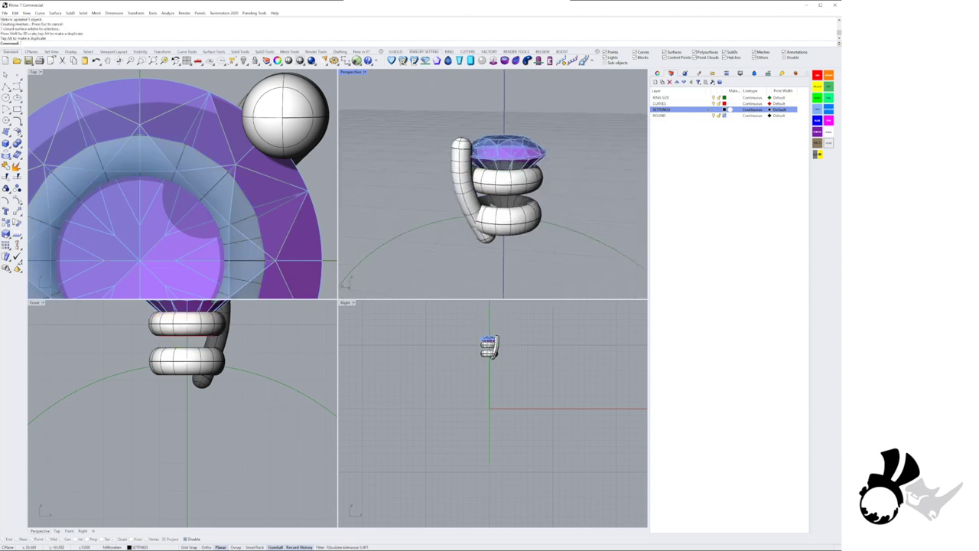
Polar-array the prong around the origin in the Top view with 4 items over 360 degrees
left_click(283, 115)
scroll(283, 115, "down", 3)
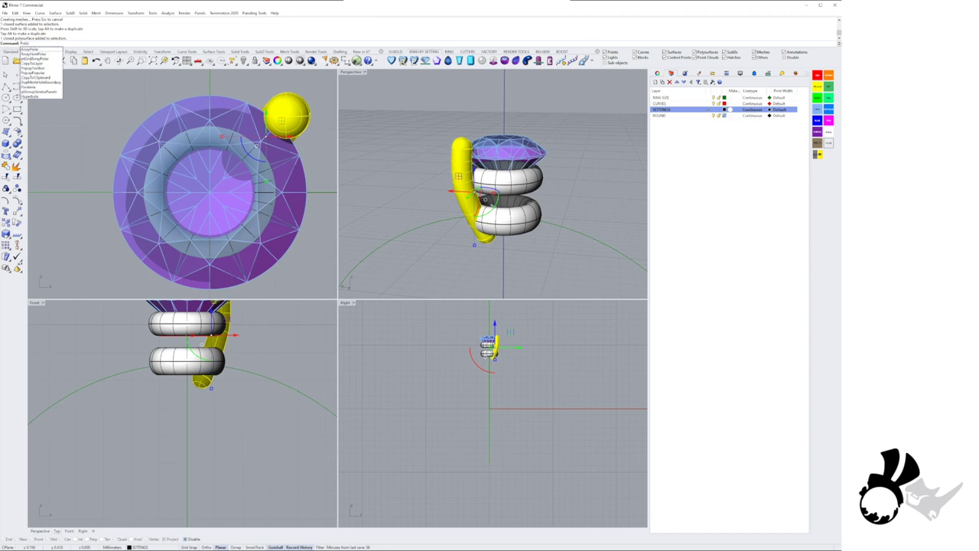
key("Return")
right_click_drag(210, 169, 190, 167)
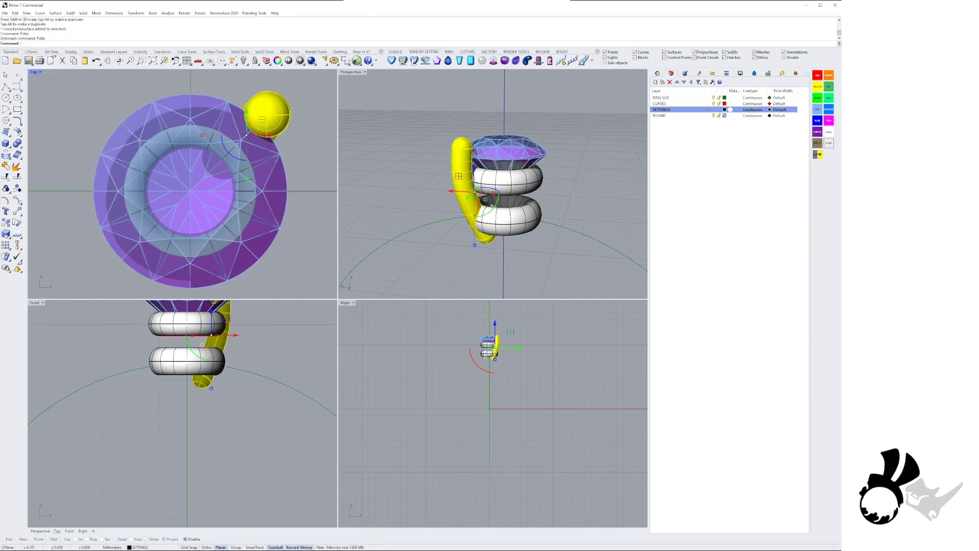
type("Polar")
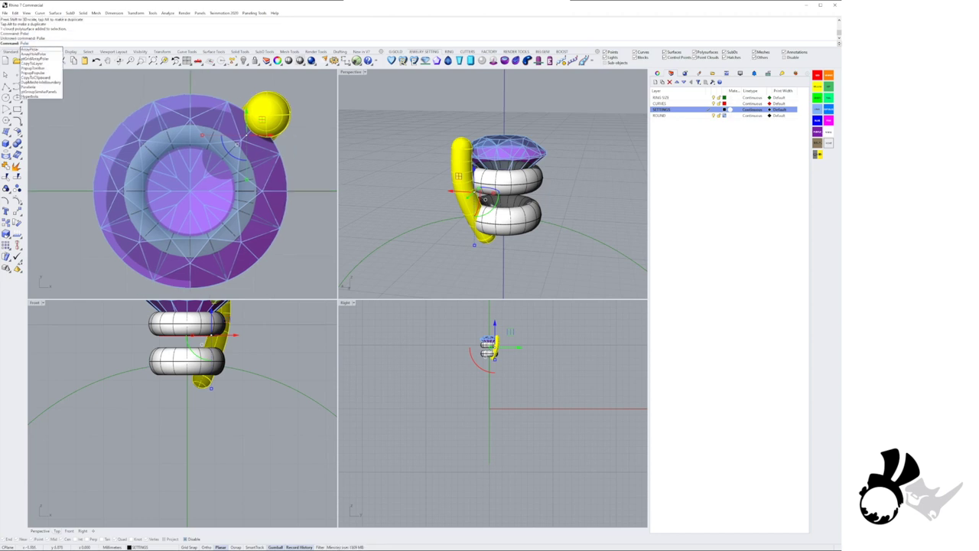
key("Return")
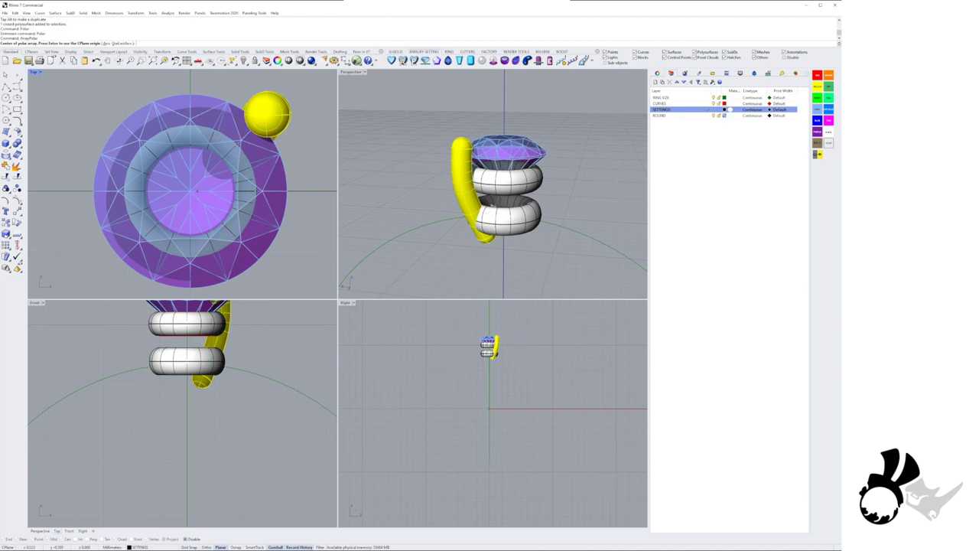
key("Return")
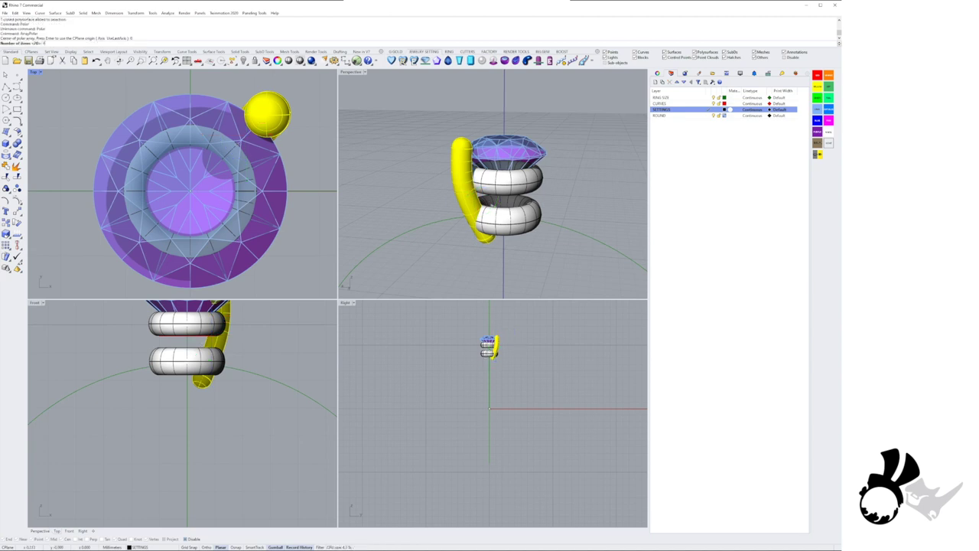
type("4")
key("Return")
key("Return")
key("Return")
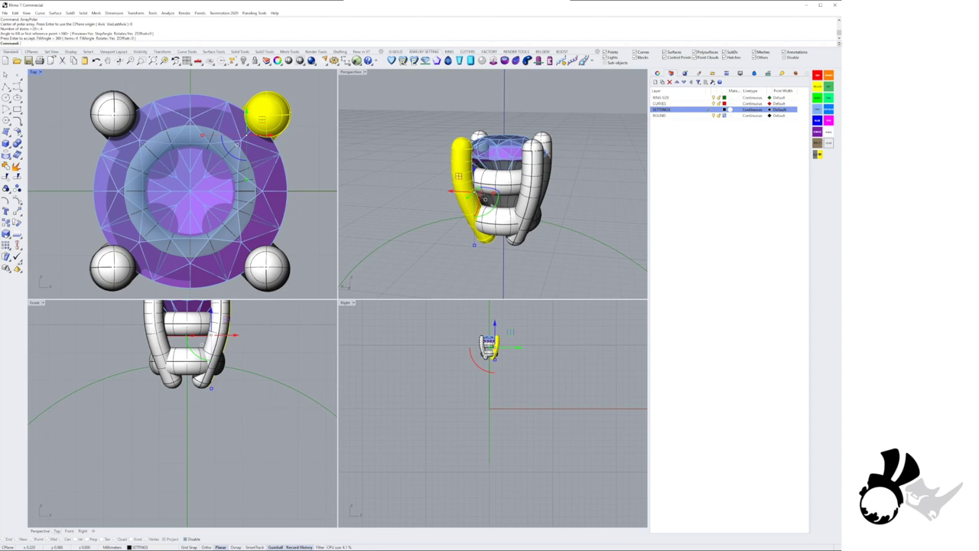
Examine how the four prongs meet the diamond and both rings in the Top, Front and Perspective views
left_click(383, 183)
scroll(185, 157, "down", 8)
right_click_drag(186, 168, 181, 159)
scroll(192, 382, "down", 6)
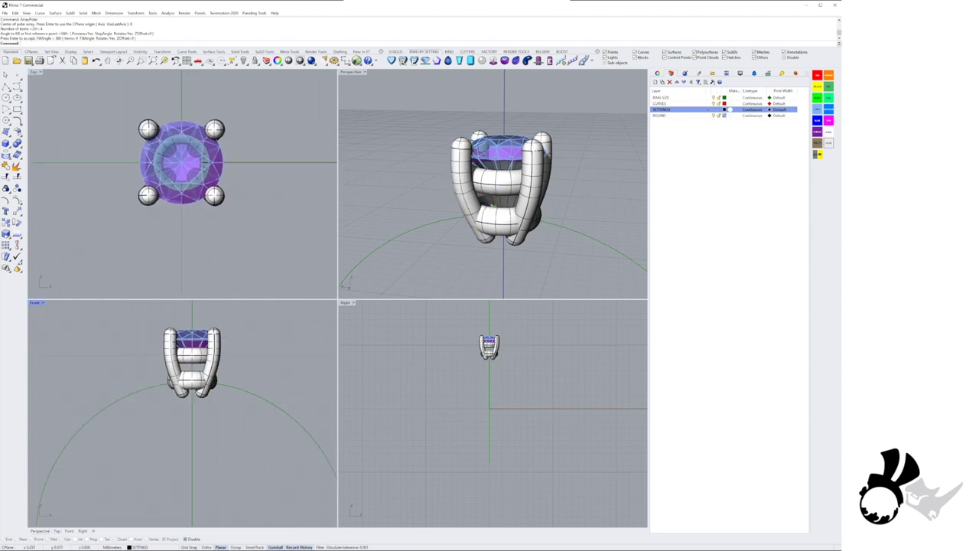
right_click_drag(182, 350, 191, 386)
scroll(194, 387, "up", 6)
right_click_drag(486, 365, 490, 386)
mouse_move(497, 196)
right_mouse_down()
mouse_move(478, 223)
mouse_move(500, 191)
mouse_move(440, 164)
mouse_move(489, 177)
mouse_move(495, 162)
mouse_move(497, 177)
right_mouse_up()
scroll(478, 224, "down", 3)
scroll(505, 193, "up", 5)
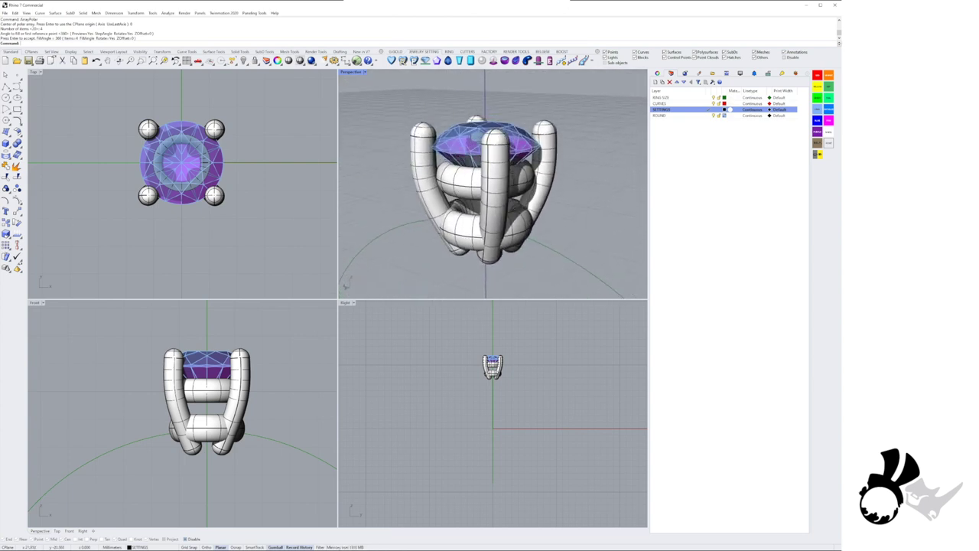
Scale the upper ring slightly larger in all directions so it reaches further into the prongs
scroll(497, 178, "up", 2)
left_click(470, 177)
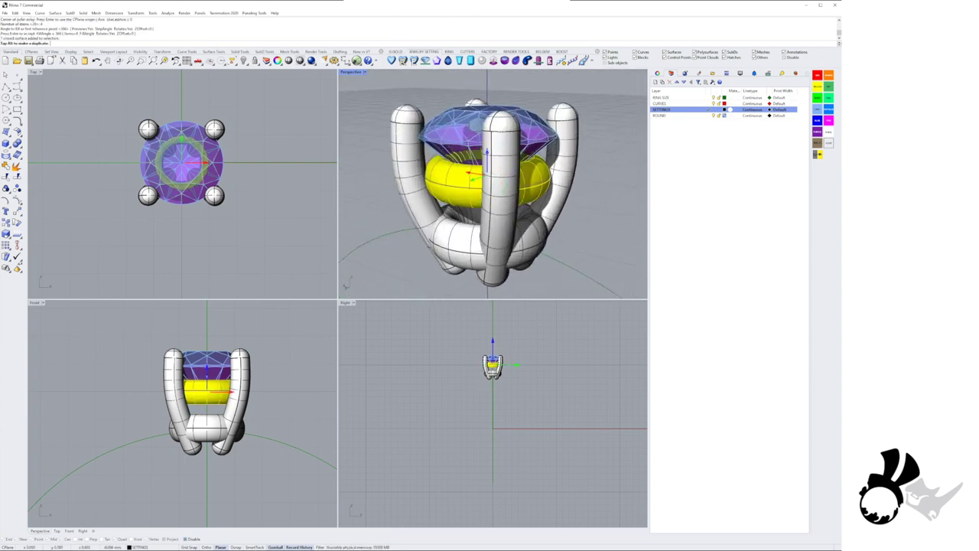
left_click_drag(542, 181, 546, 182, "shift")
key("Escape")
scroll(554, 193, "down", 5)
right_click_drag(554, 193, 600, 219)
scroll(551, 195, "up", 5)
scroll(551, 195, "down", 5)
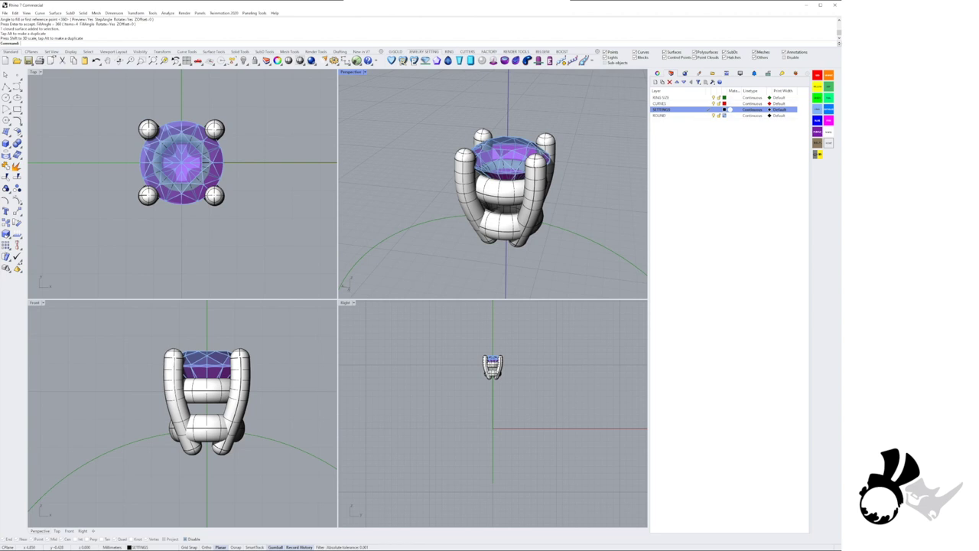
Move the original prong slightly inward toward the diamond in the Top view, updating its arrayed copies
scroll(228, 161, "up", 6)
left_click(203, 104)
scroll(204, 122, "up", 2)
right_click_drag(203, 126, 236, 152)
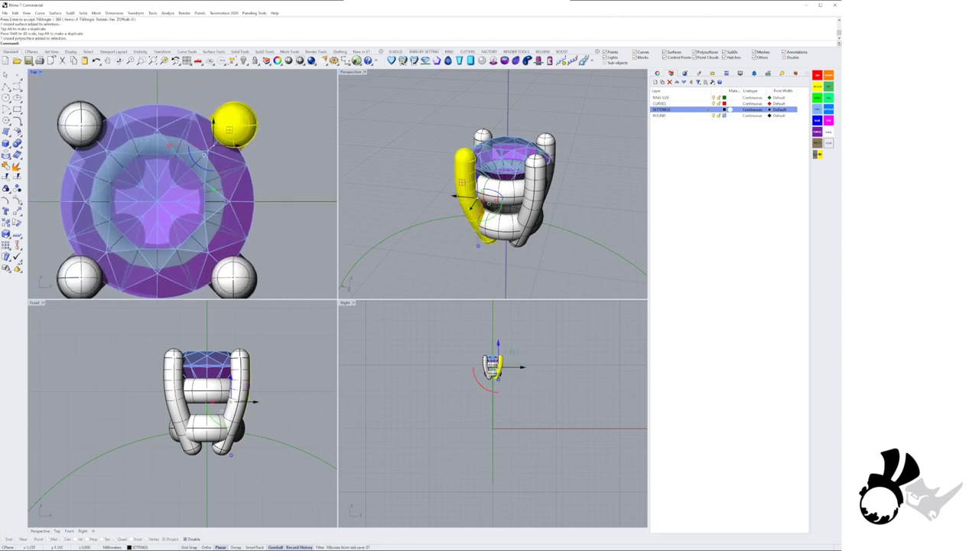
left_click_drag(229, 130, 227, 131)
left_click(421, 293)
left_click(421, 277)
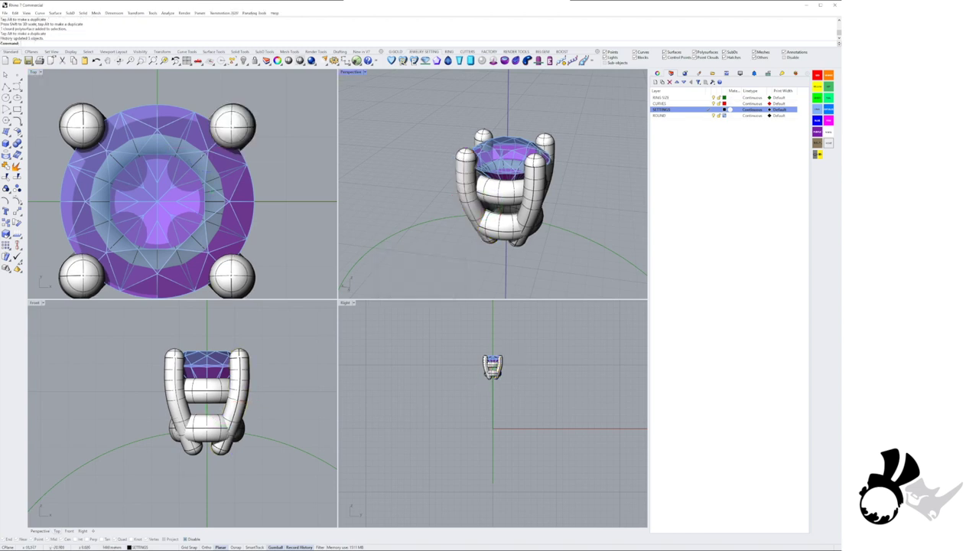
Boolean-union the four prongs with the upper and lower rings
right_click_drag(429, 253, 498, 207)
scroll(482, 192, "down", 4)
left_click(495, 162)
scroll(467, 163, "up", 5)
left_click(468, 168, "shift")
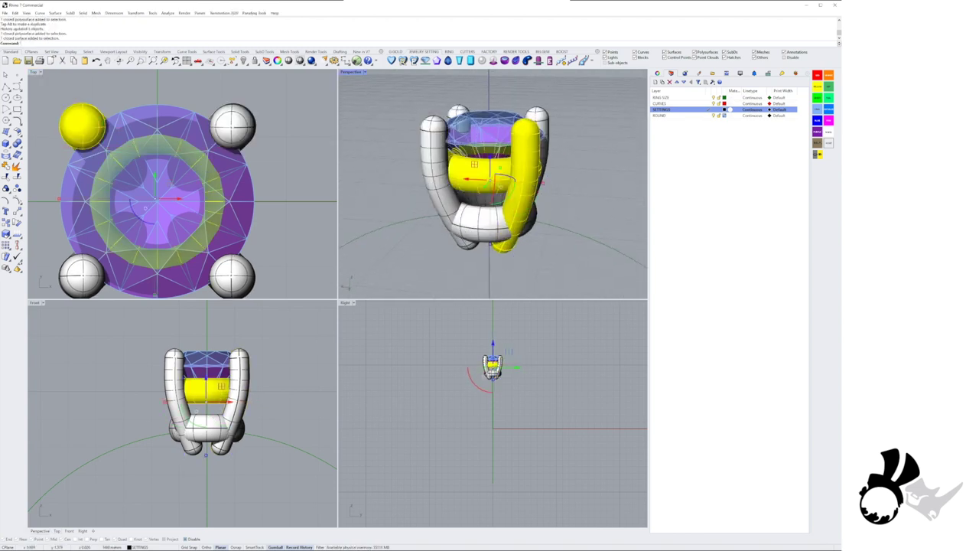
left_click(438, 158, "shift")
left_click(458, 112, "shift")
left_click(541, 134, "shift")
left_click(486, 218, "shift")
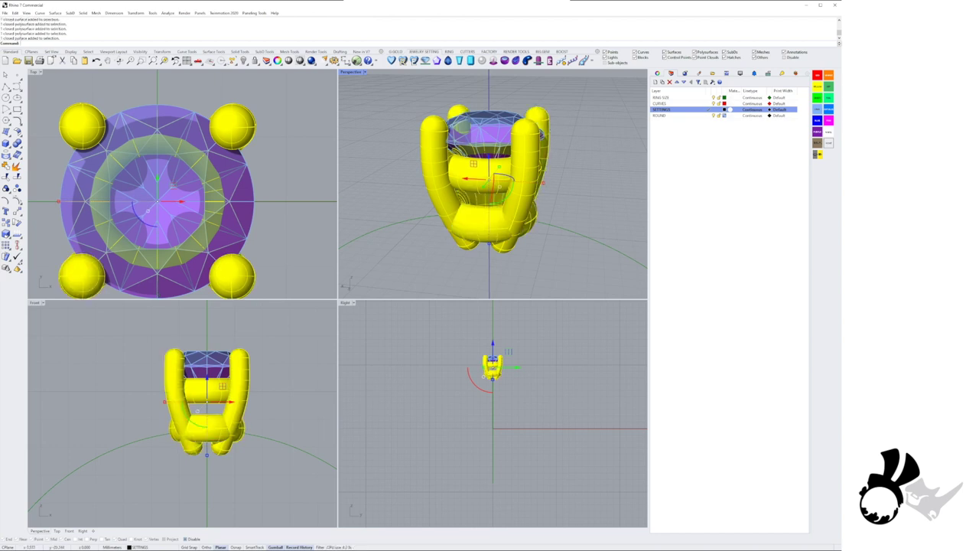
left_click(17, 143)
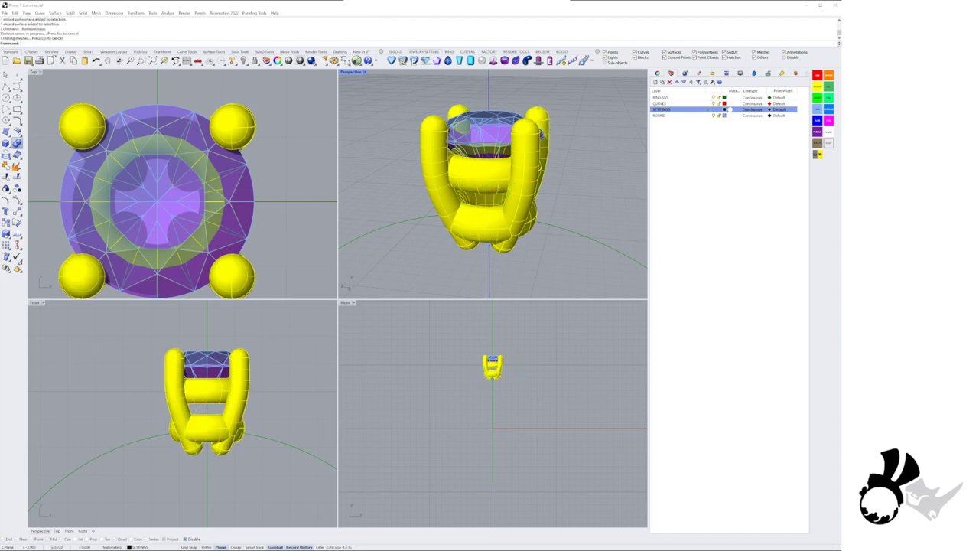
Select the united setting and check that the prongs and rings act as one object
left_click(438, 292)
right_click_drag(444, 237, 574, 237)
scroll(543, 181, "up", 2)
left_click(541, 181)
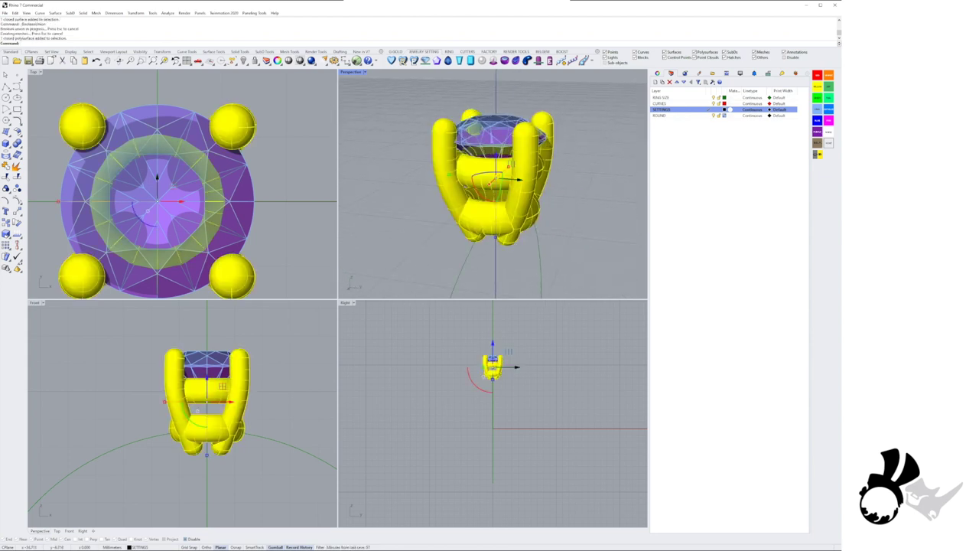
Add the round diamond to the selection along with the united prong setting
scroll(205, 306, "down", 5)
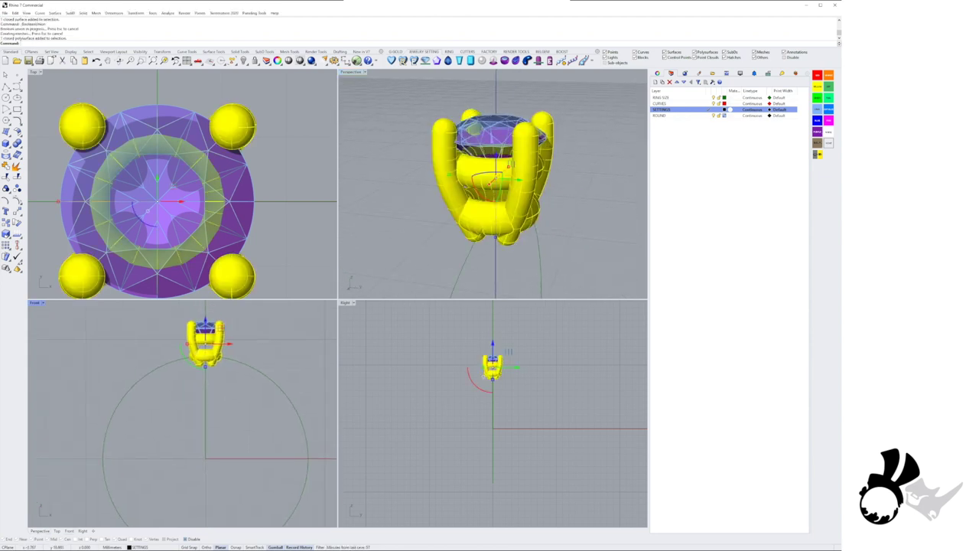
left_click(202, 330, "shift")
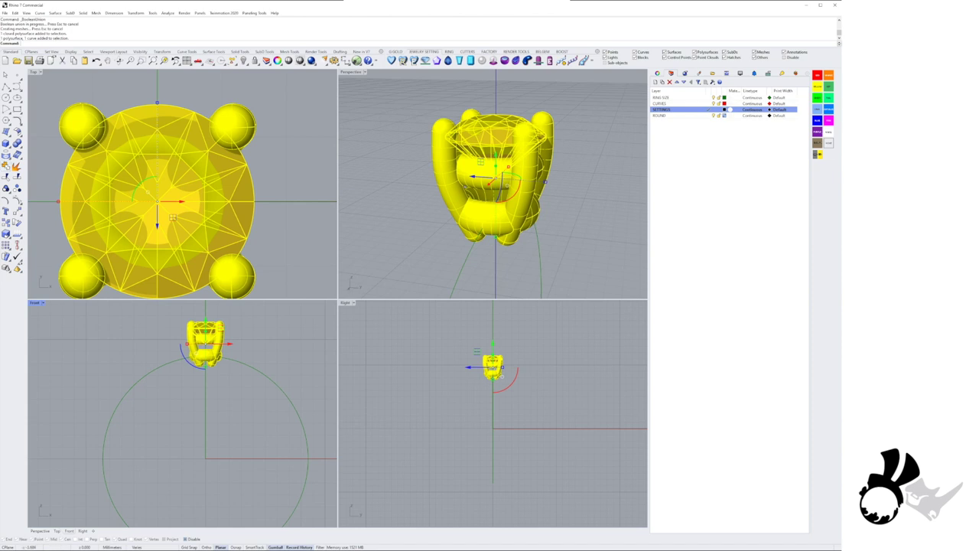
right_click_drag(123, 383, 120, 368)
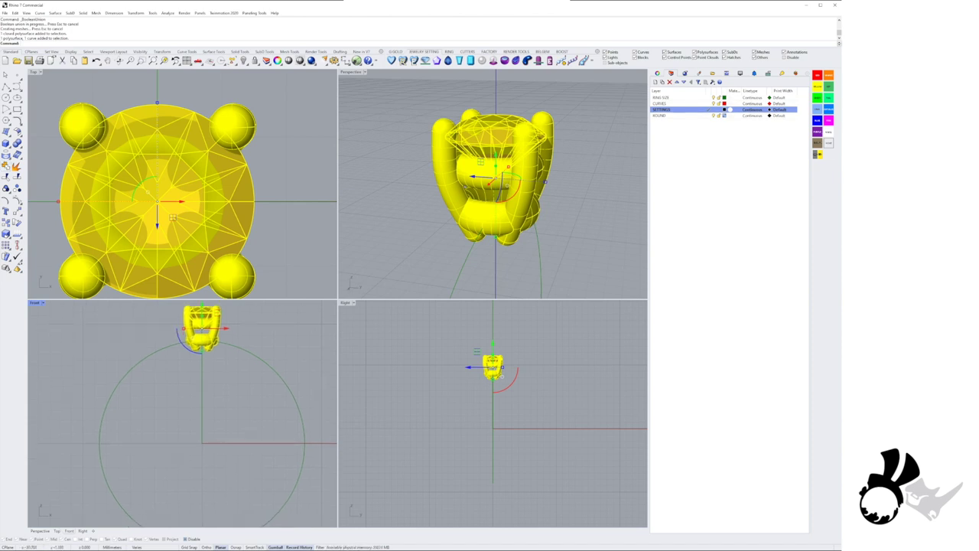
Create a layer named POLAR ARRAY, colour it light blue and make it the current layer
left_click(655, 81)
type("P")
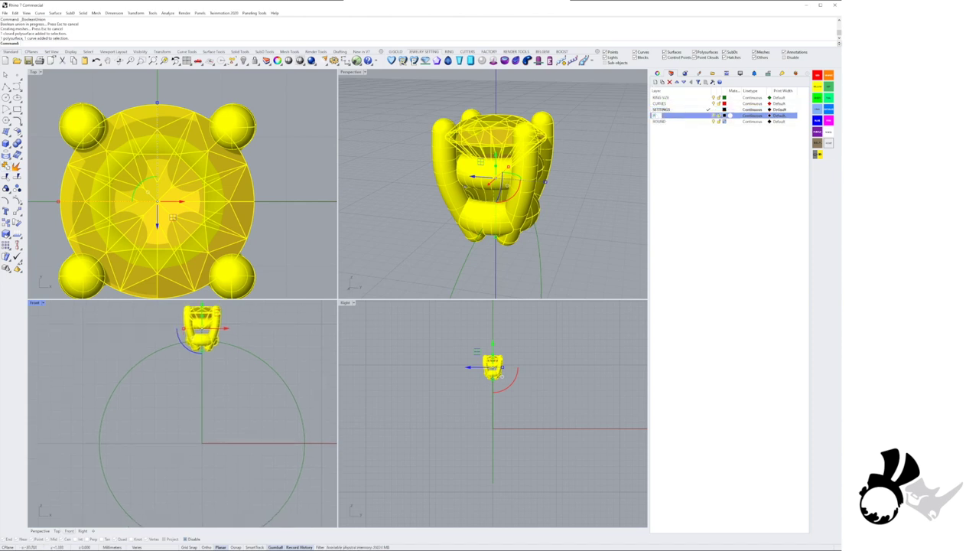
type("OLAR ARRAY")
key("Return")
left_click(725, 115)
left_click(757, 249)
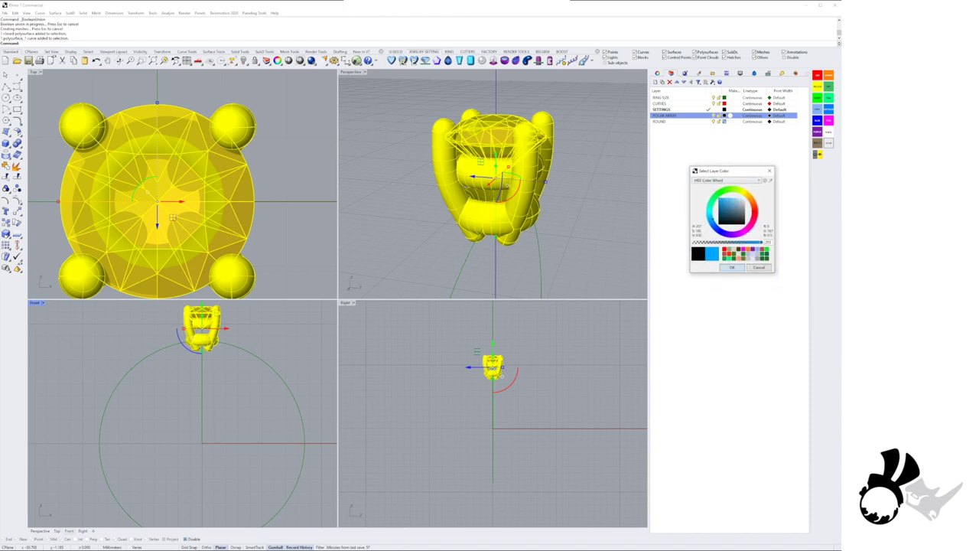
left_click(732, 267)
left_click(708, 116)
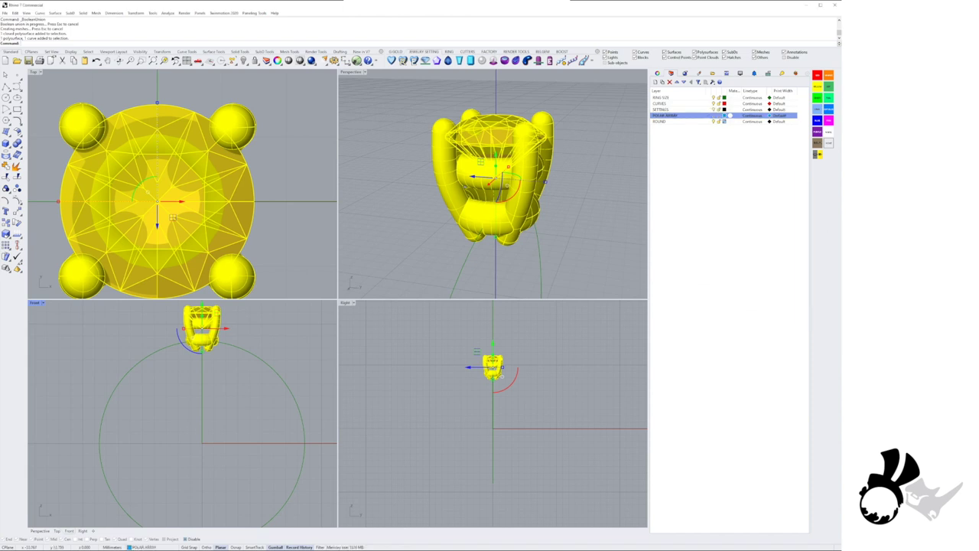
Polar-array the selected setting and diamond about the origin in the Front view, with 20 items over 360 degrees
right_click_drag(273, 372, 268, 367)
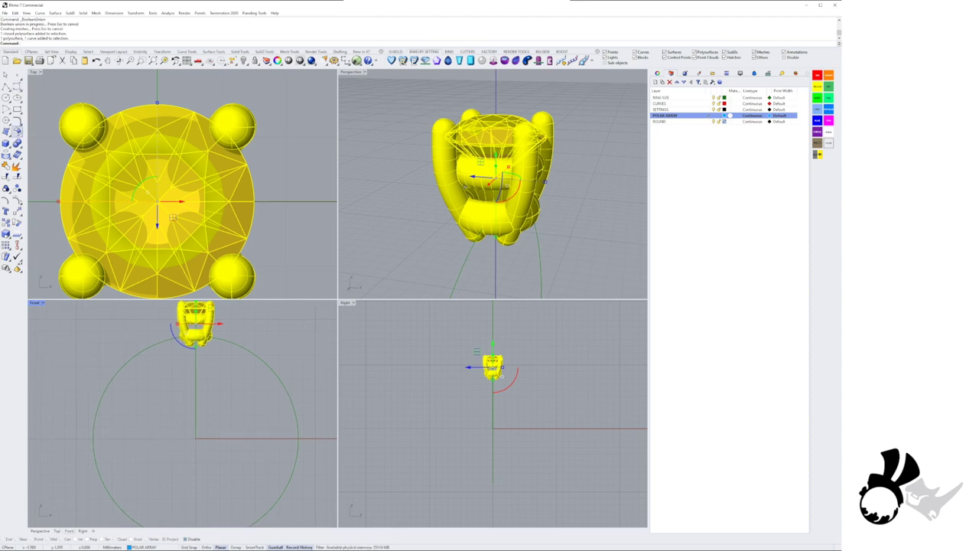
left_click(9, 221)
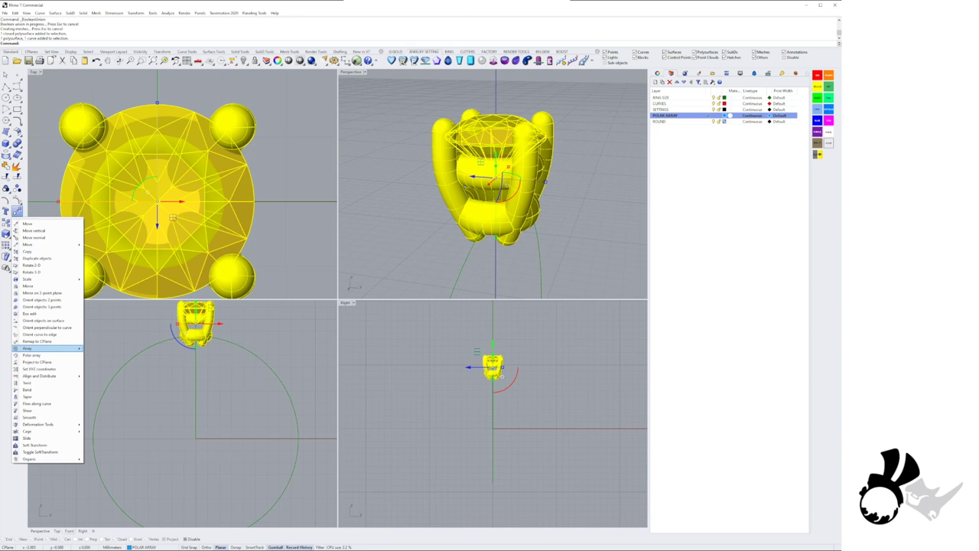
left_click(31, 355)
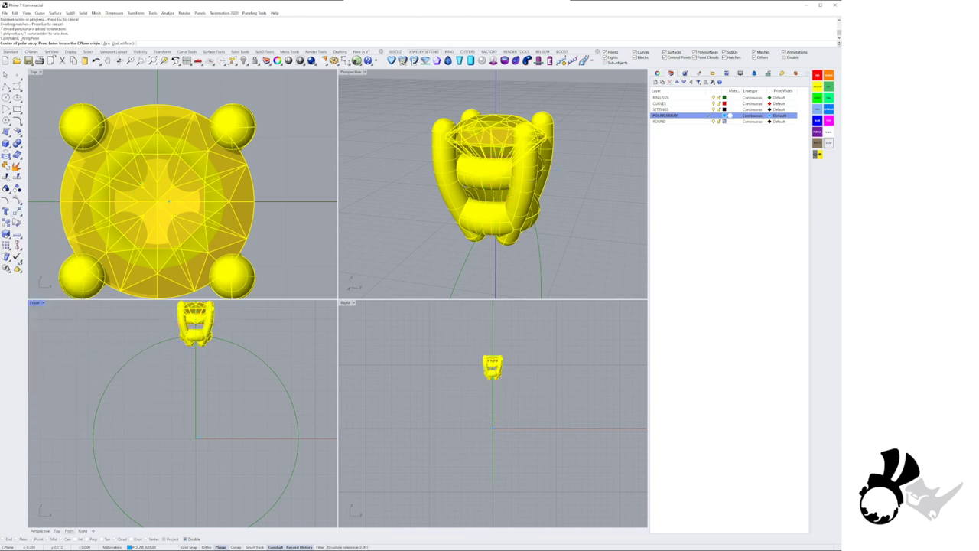
type("0")
key("Return")
scroll(155, 394, "down", 4)
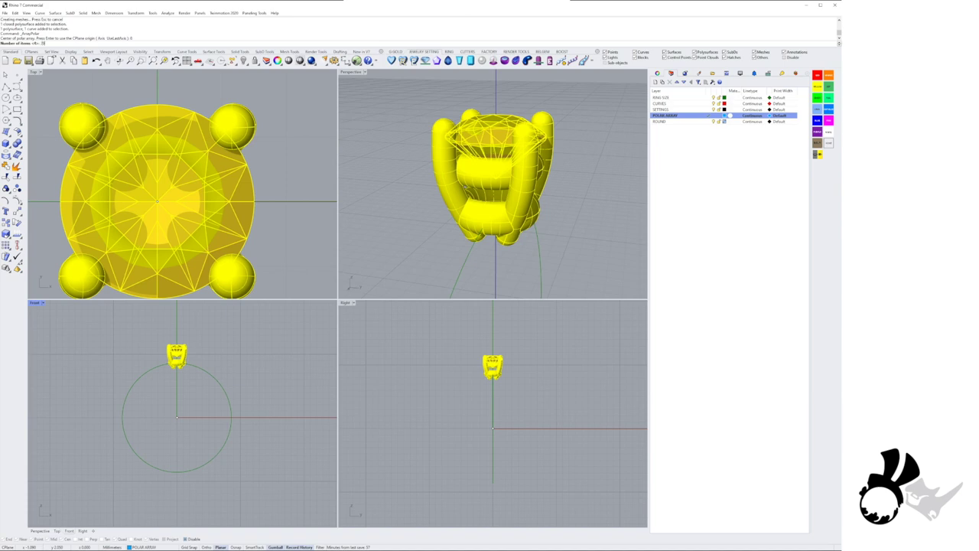
key("Return")
key("Return")
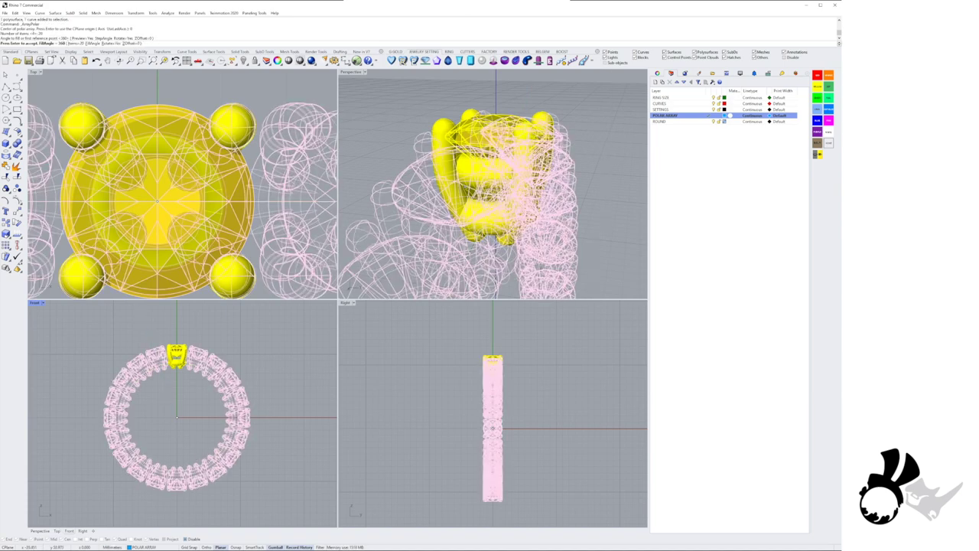
Inspect the gaps between the previewed settings and change the polar array's item count to 22
right_click_drag(528, 191, 461, 182)
scroll(489, 176, "up", 6)
scroll(482, 176, "down", 6)
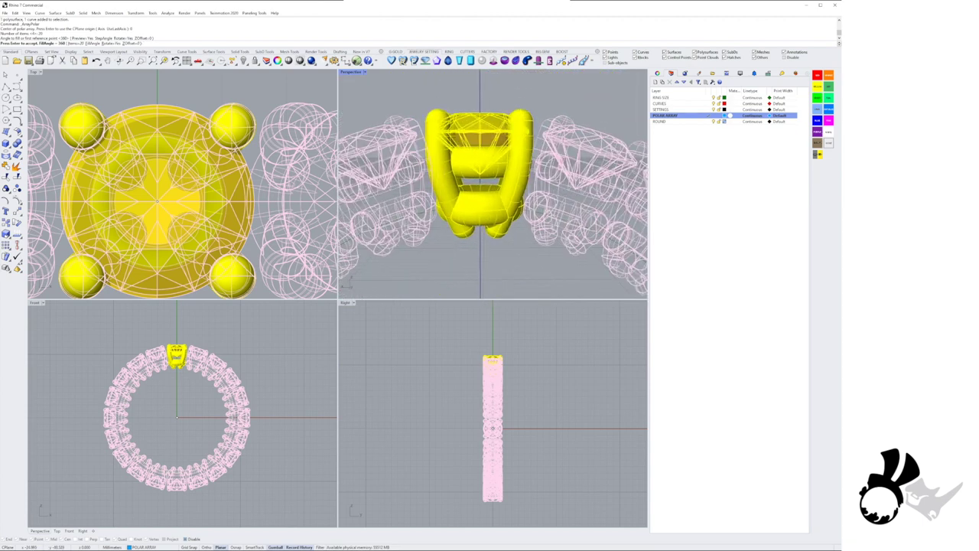
scroll(173, 365, "up", 12)
right_click_drag(203, 398, 190, 459)
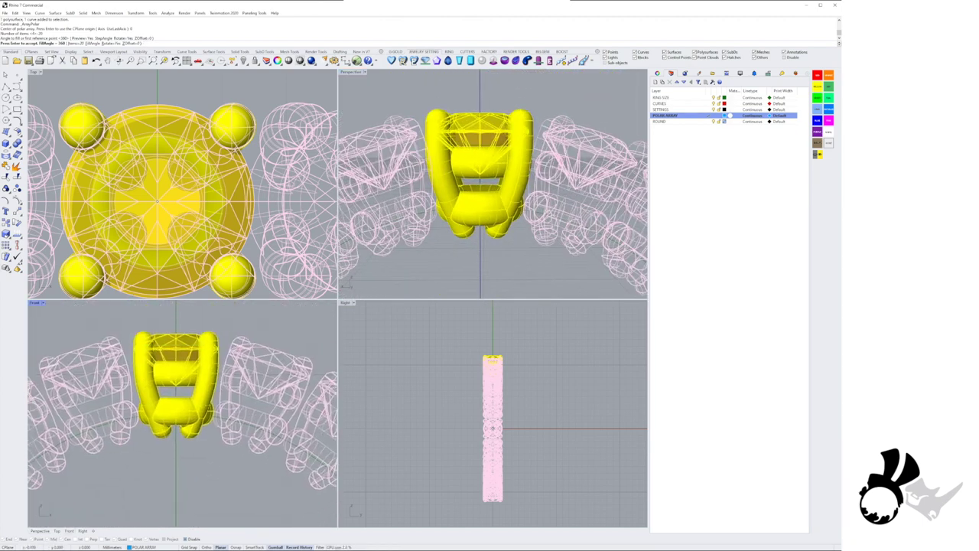
left_click(76, 44)
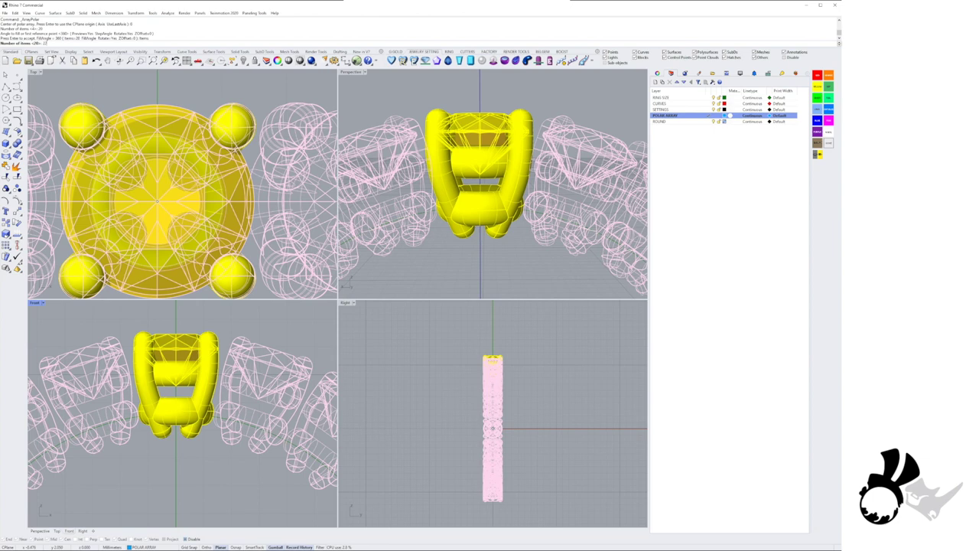
type("22")
key("Return")
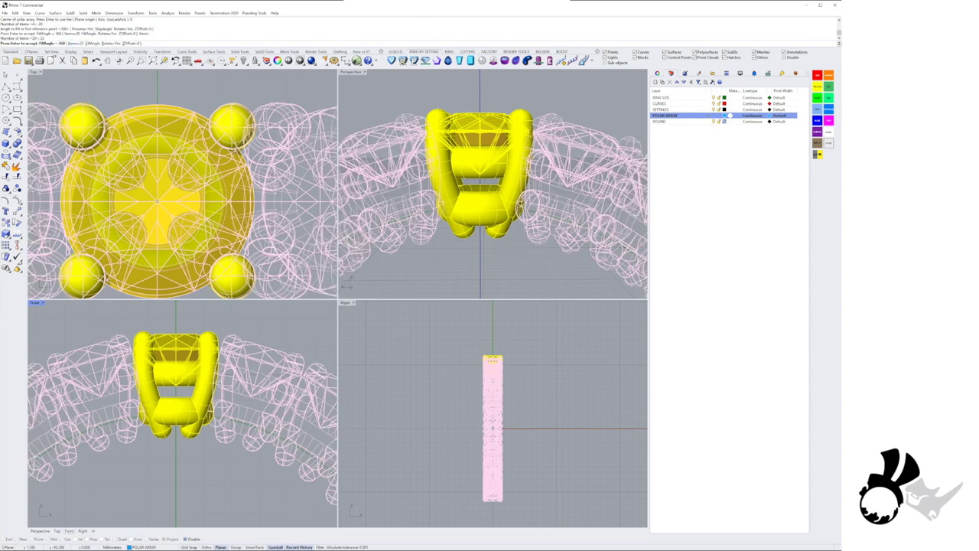
Inspect the previewed prongs up close and set the polar array's item count to 23
right_click_drag(520, 205, 492, 214)
scroll(497, 201, "up", 8)
left_click(75, 44)
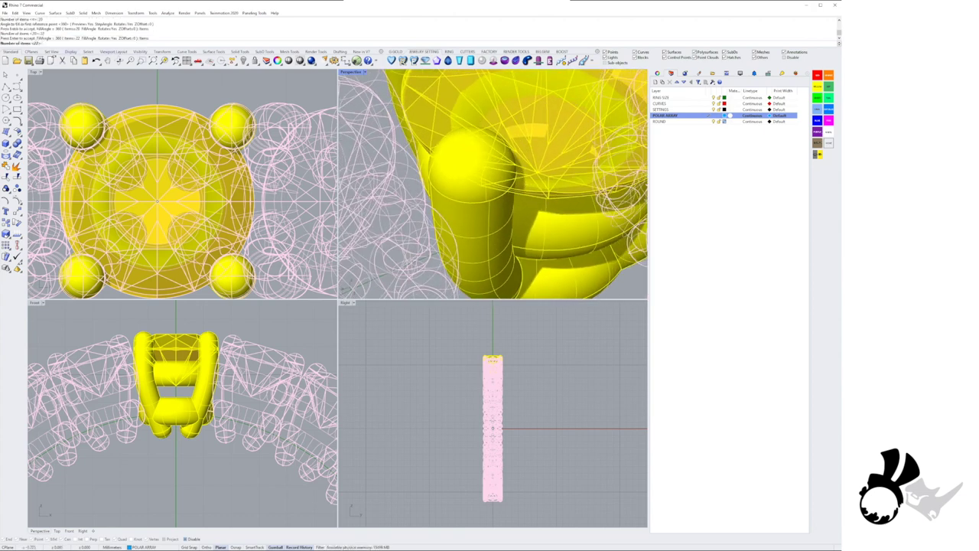
type("22")
key("Return")
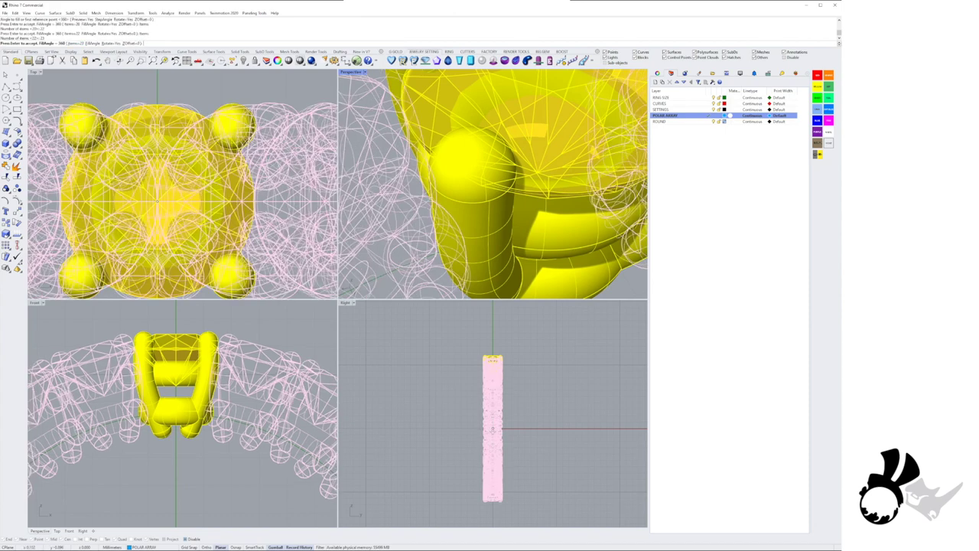
Check how neighbouring prongs meet in the preview, accept the polar array and clear the selection
scroll(161, 359, "up", 6)
right_click_drag(161, 359, 165, 384)
scroll(433, 205, "down", 8)
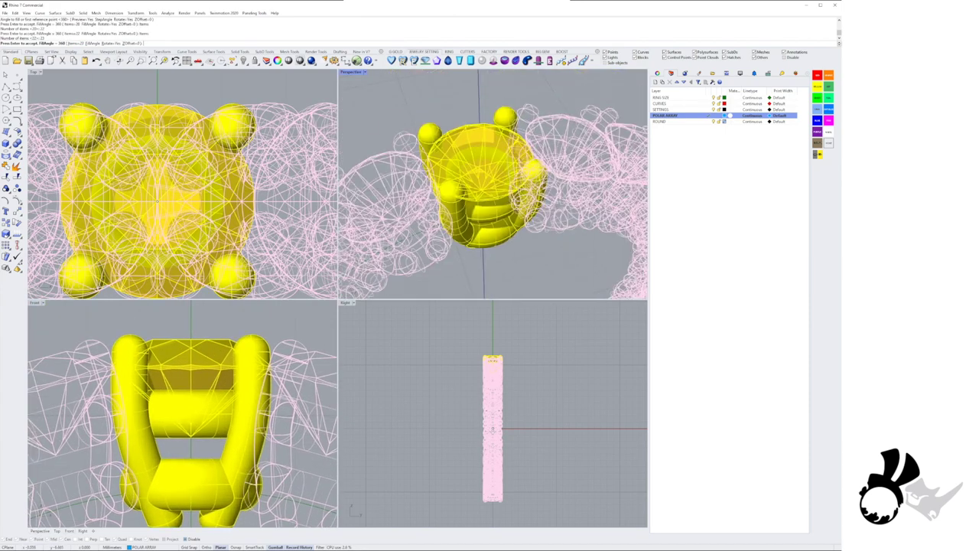
right_click_drag(459, 208, 427, 208)
scroll(494, 184, "up", 5)
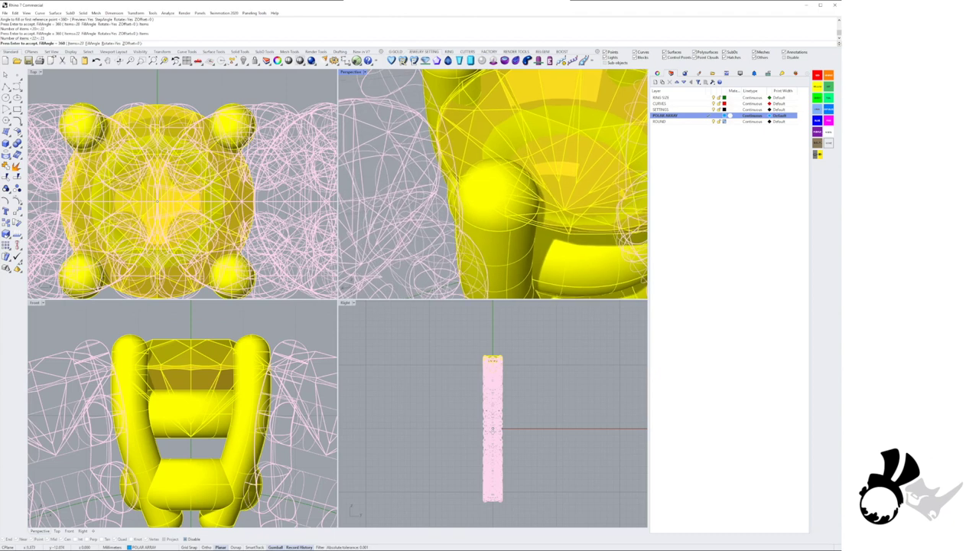
scroll(494, 184, "down", 5)
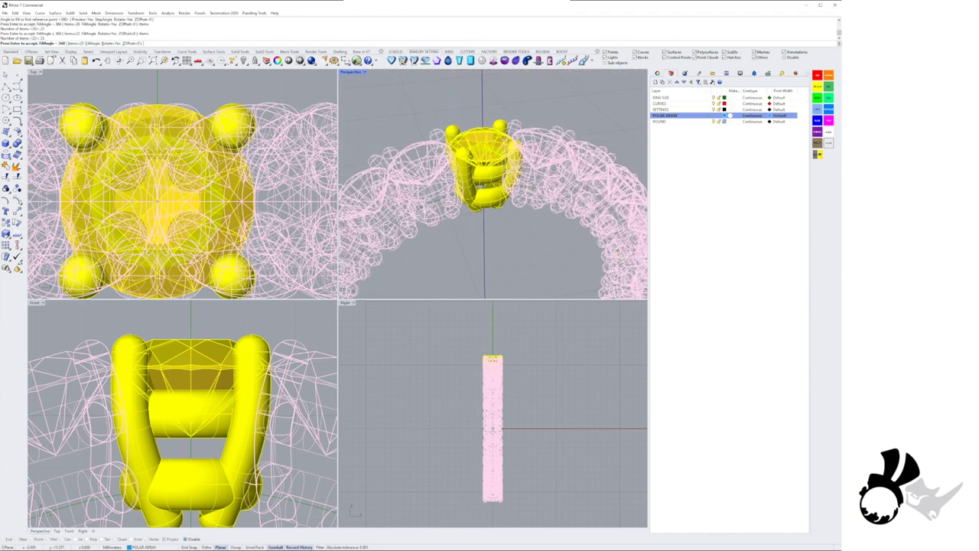
right_click_drag(490, 192, 504, 170)
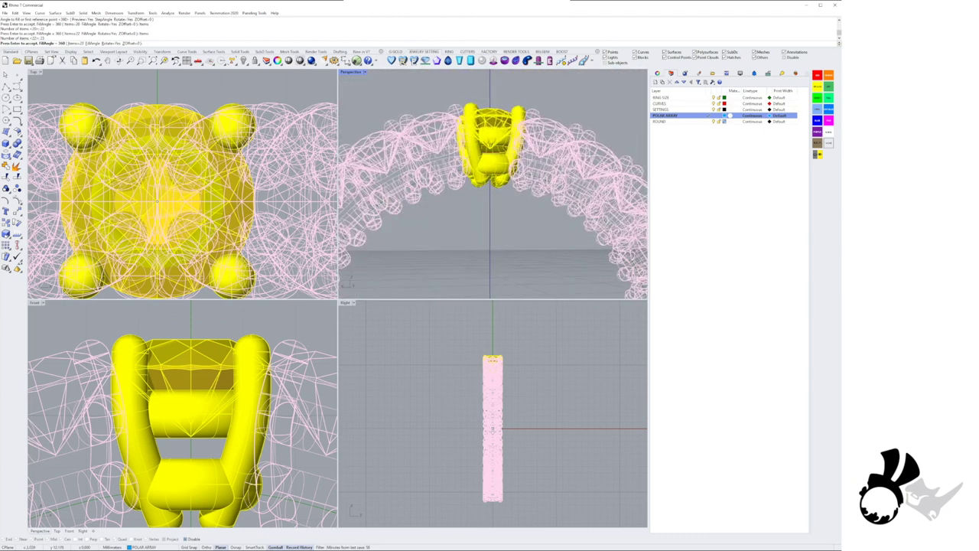
key("Return")
scroll(494, 184, "down", 5)
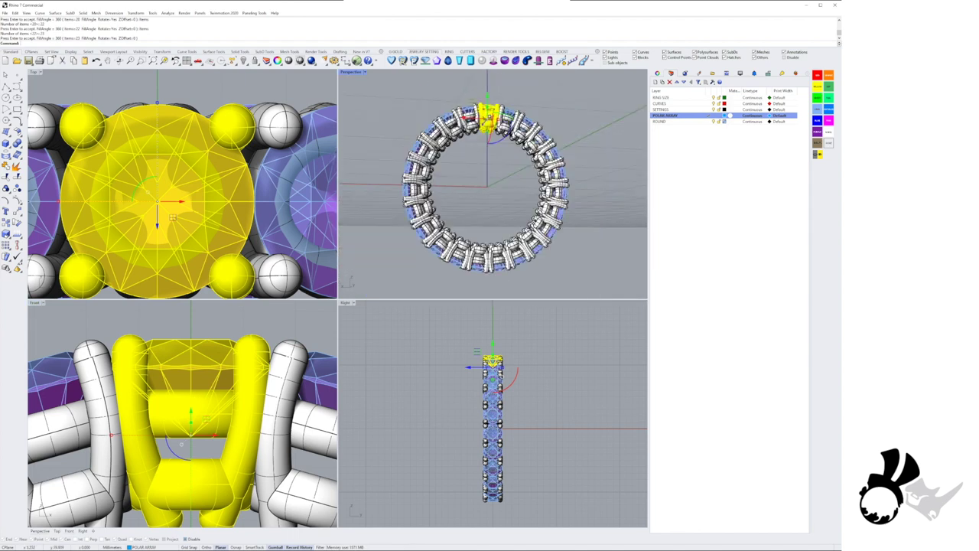
key("Escape")
Hide the ROUND layer so only the metal settings of the ring are displayed
scroll(489, 107, "up", 5)
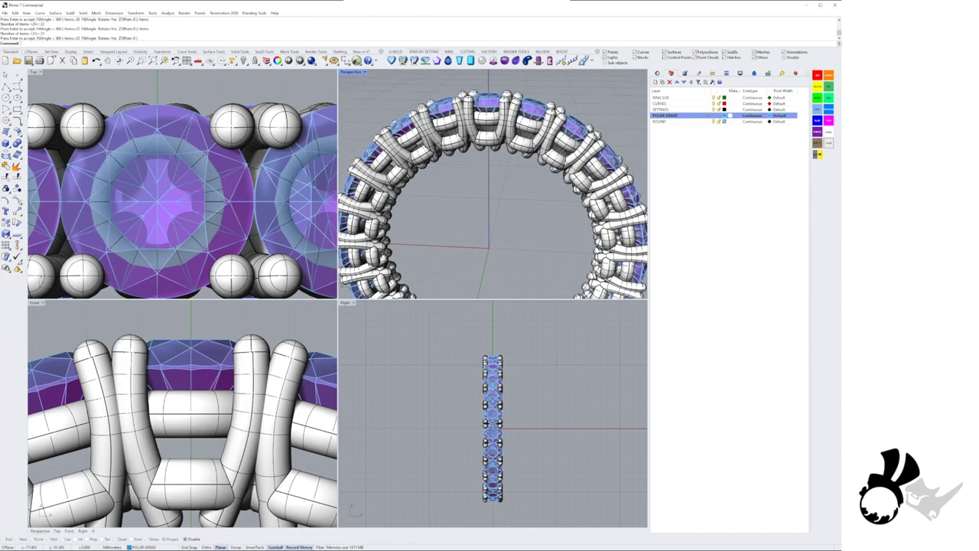
right_click_drag(494, 172, 494, 202)
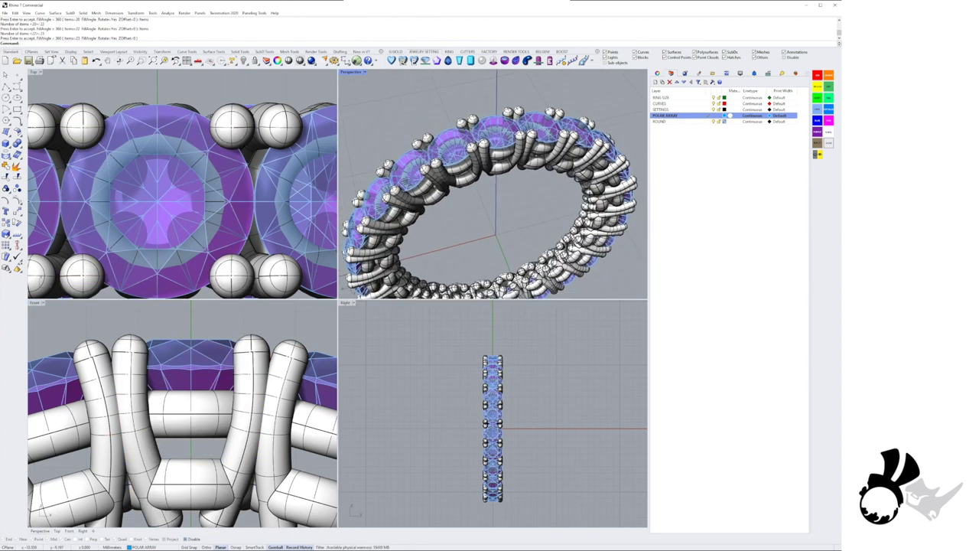
left_click(714, 122)
Examine how the arrayed settings join around the ring, close up and as a whole in every view
scroll(489, 153, "up", 5)
right_click_drag(489, 153, 494, 176)
scroll(474, 184, "down", 5)
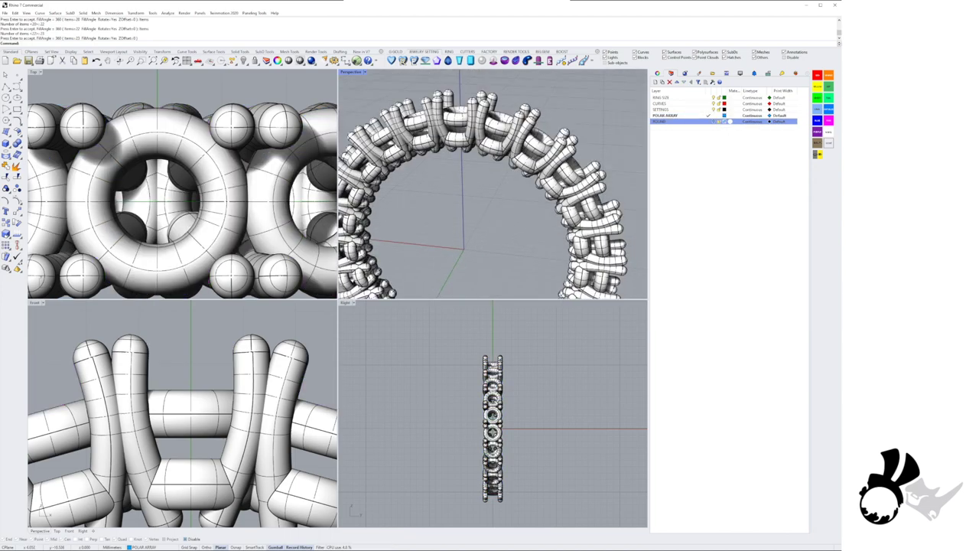
scroll(470, 138, "up", 4)
scroll(471, 130, "down", 9)
right_click_drag(470, 145, 516, 138)
scroll(195, 175, "down", 15)
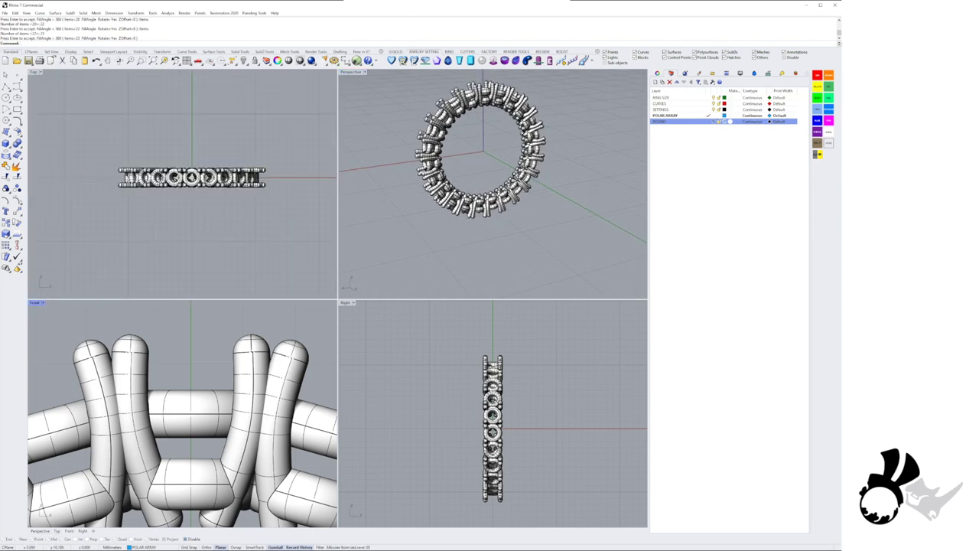
scroll(182, 413, "down", 8)
scroll(505, 417, "up", 3)
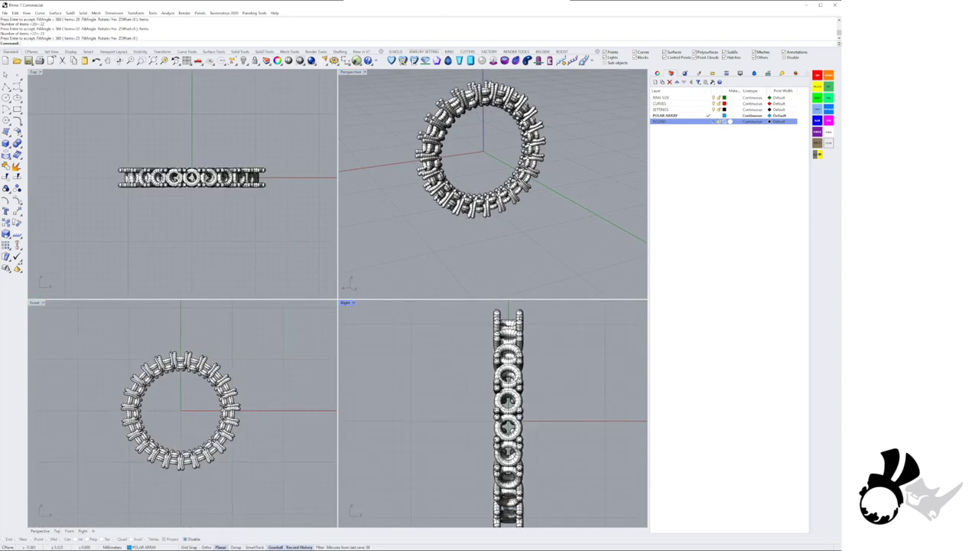
scroll(470, 390, "down", 4)
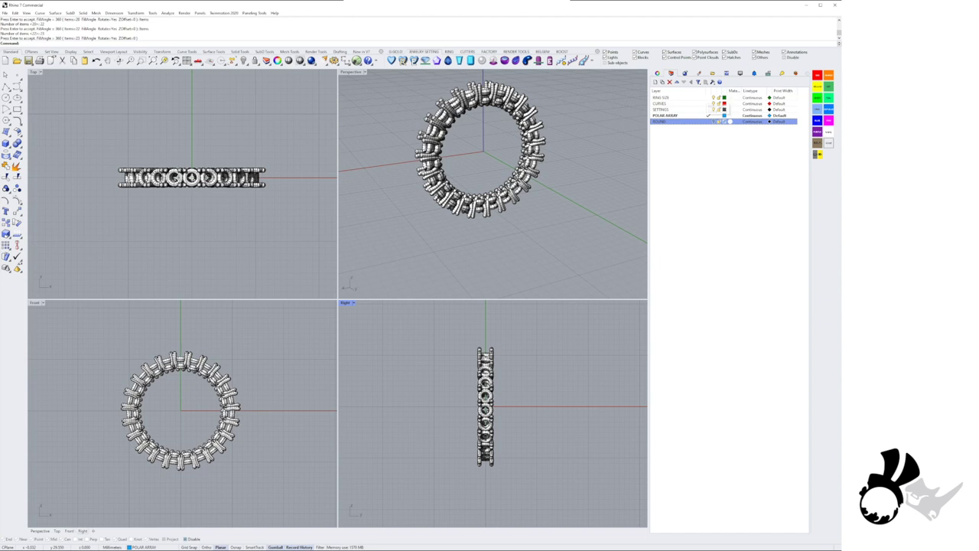
Extrude the ring size circle to both sides as a solid cylinder reaching well beyond the settings, on the RING SIZE layer
left_click(708, 97)
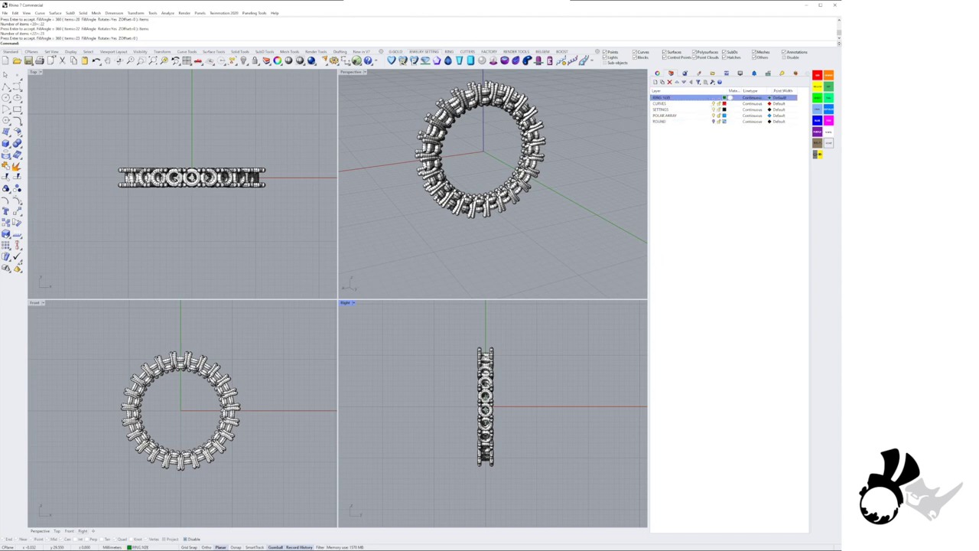
right_click(708, 99)
left_click(707, 195)
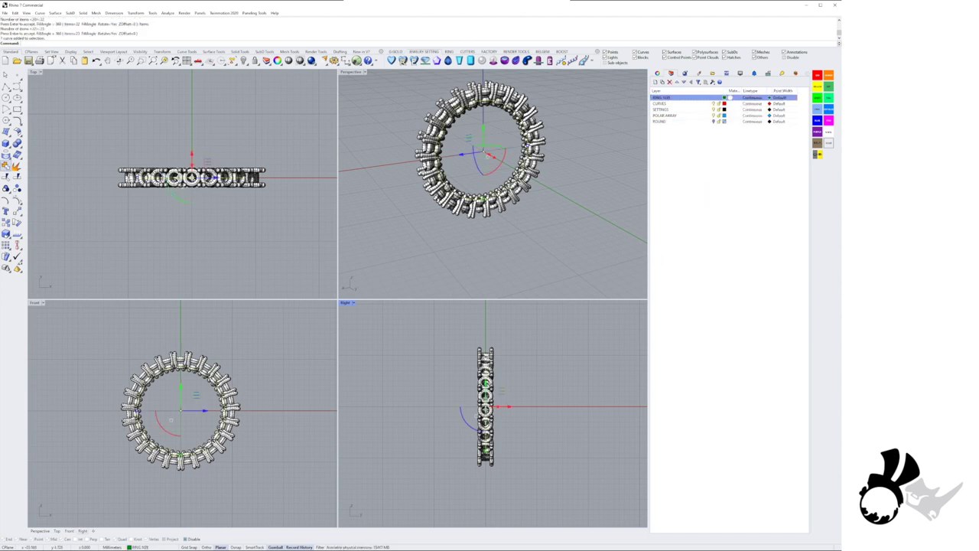
left_click(18, 144)
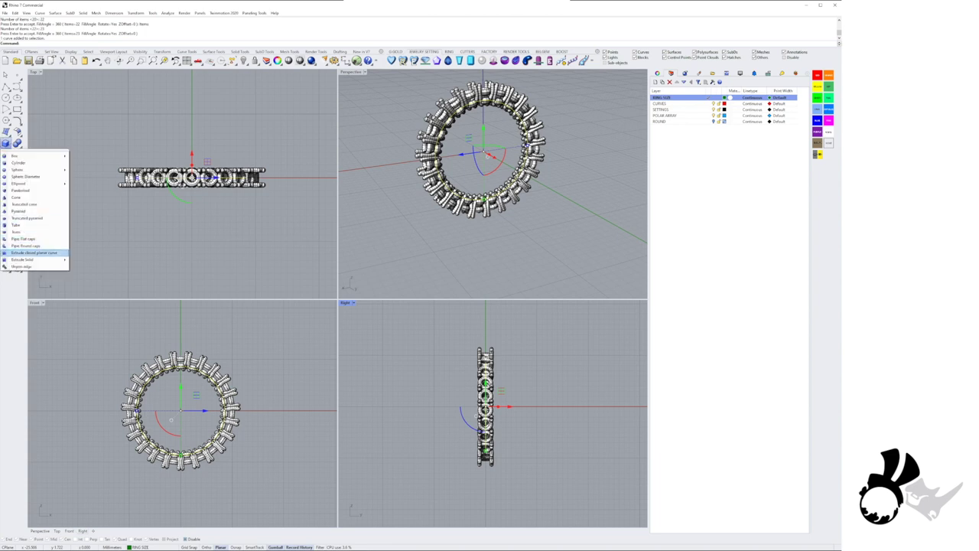
left_click(33, 253)
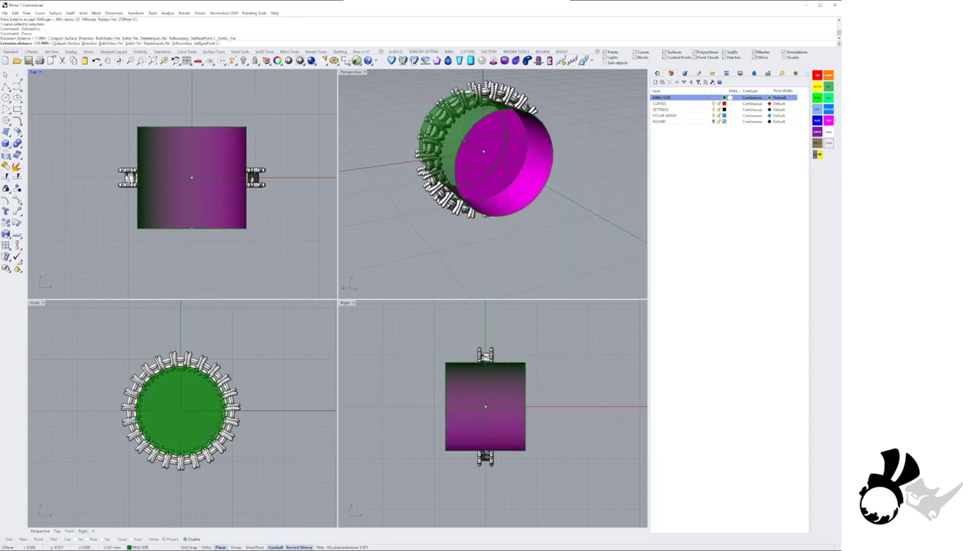
key("Return")
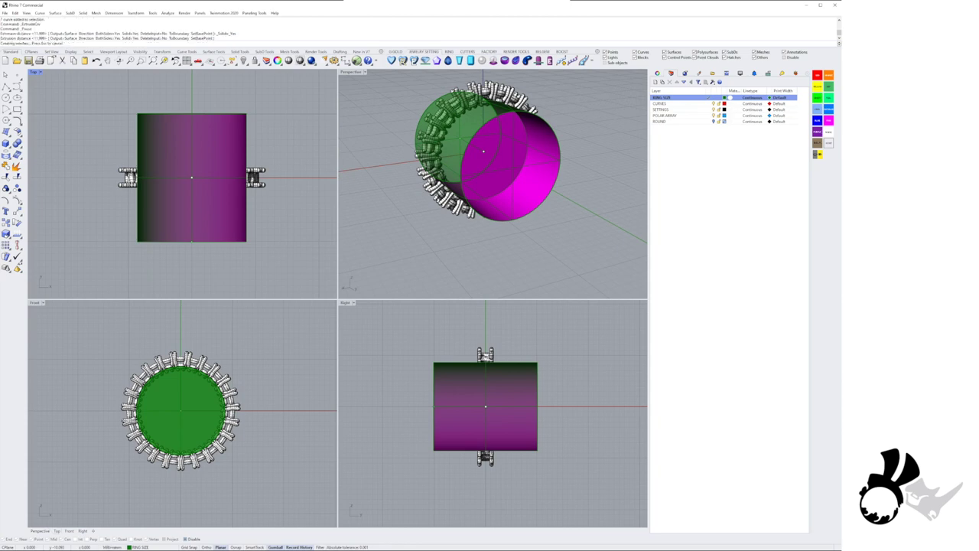
Enlarge the Perspective view and examine how the top settings sit against the ring size cylinder, selecting the source setting
scroll(521, 131, "up", 6)
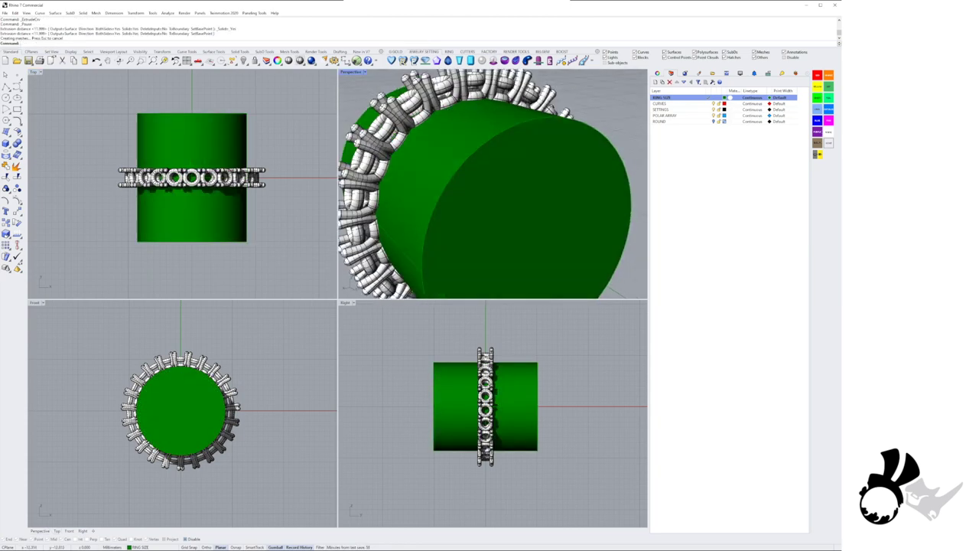
double_click(352, 72)
right_click_drag(337, 306, 371, 291)
scroll(387, 176, "down", 4)
right_click_drag(386, 230, 417, 215)
left_click(284, 136)
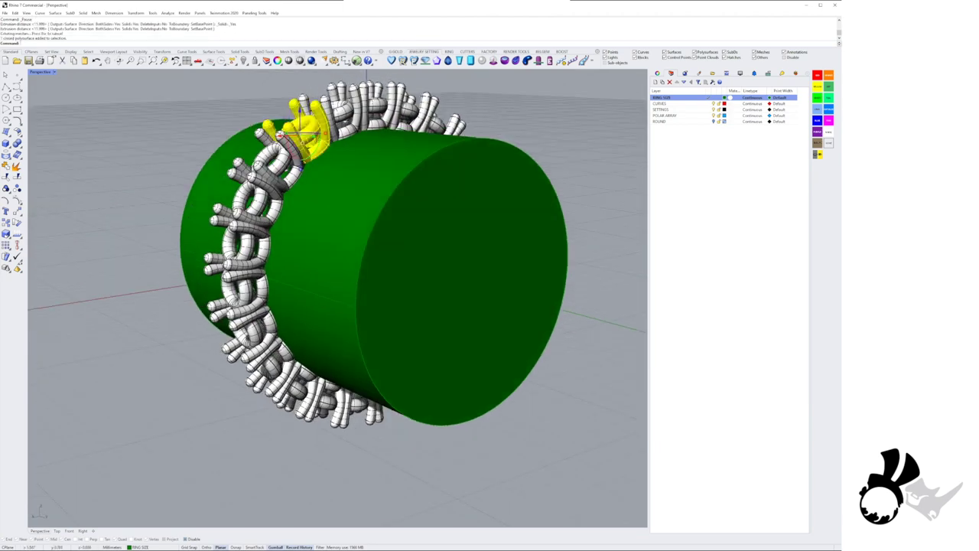
left_click(337, 117)
right_click_drag(337, 119, 371, 165)
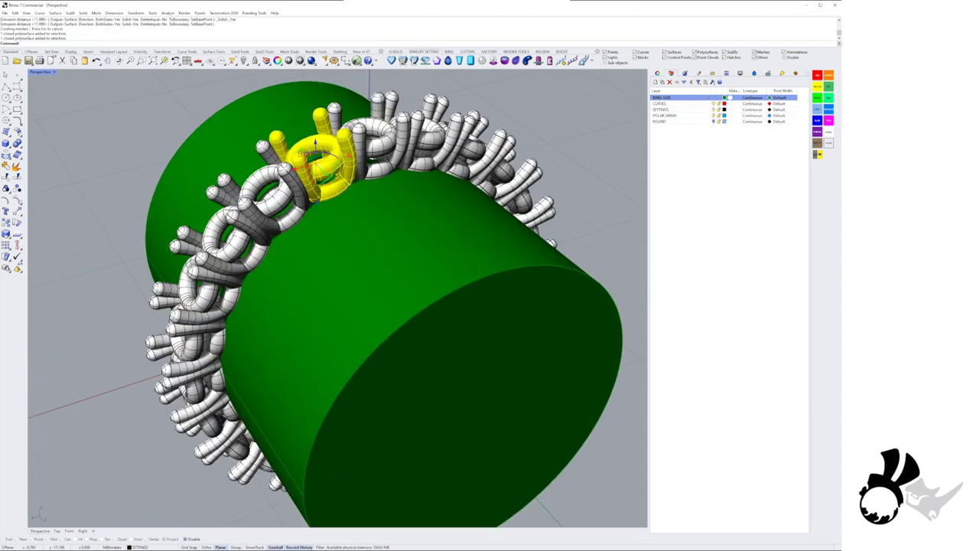
scroll(373, 149, "up", 3)
left_click(375, 146)
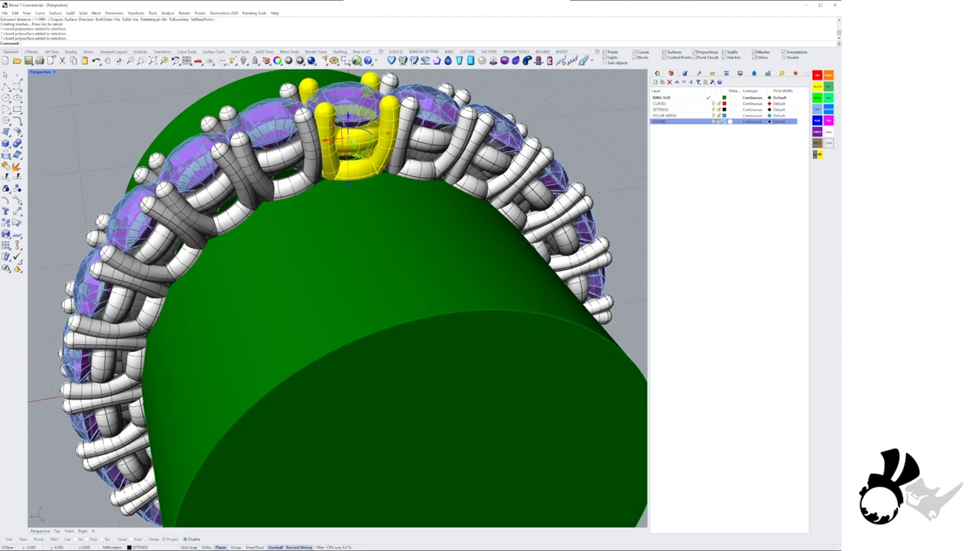
With the ROUND layer displayed, slightly rescale the top source diamond uniformly so the arrayed stones update
left_click(350, 100)
left_click_drag(348, 138, 349, 136, "shift")
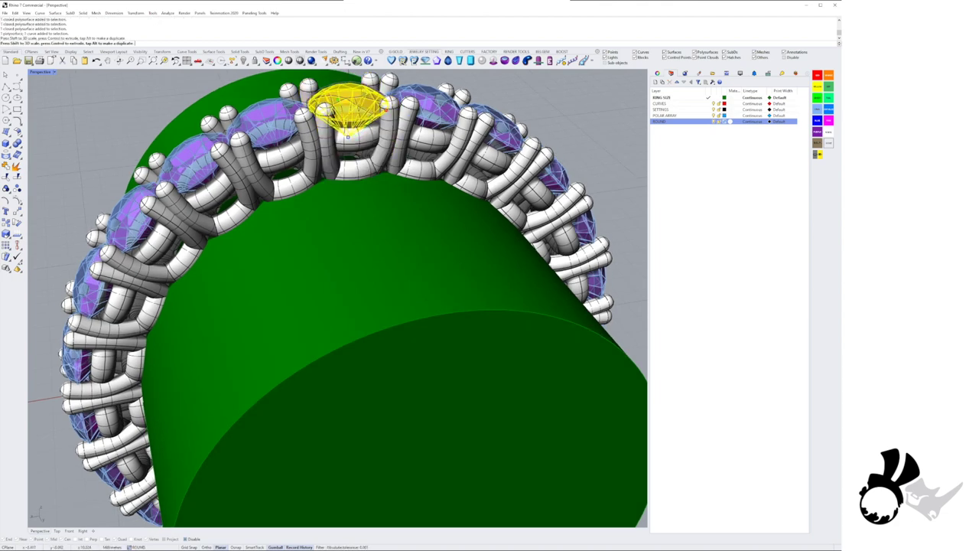
key("Escape")
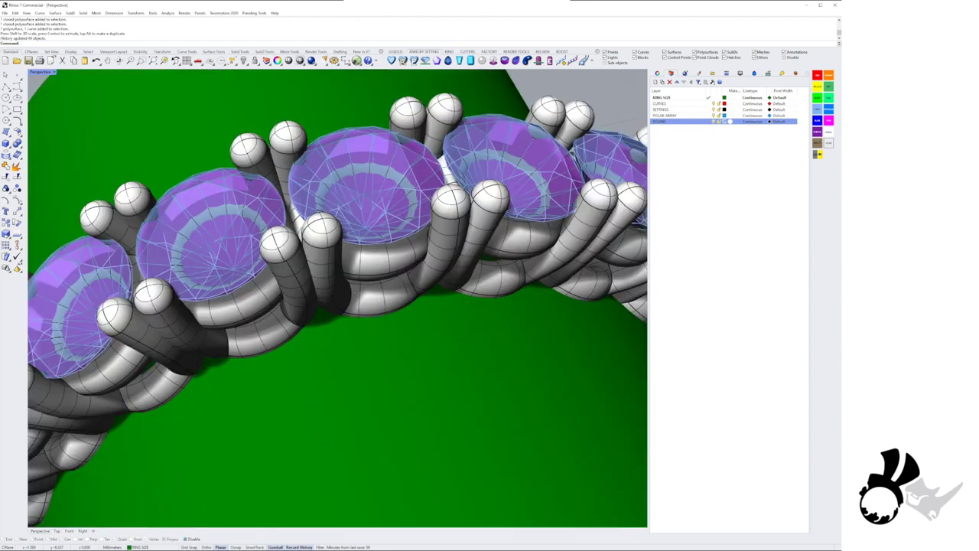
Move the top source setting slightly upward relative to the ring size cylinder so the arrayed settings follow
right_click_drag(336, 298, 335, 271)
left_click(431, 260)
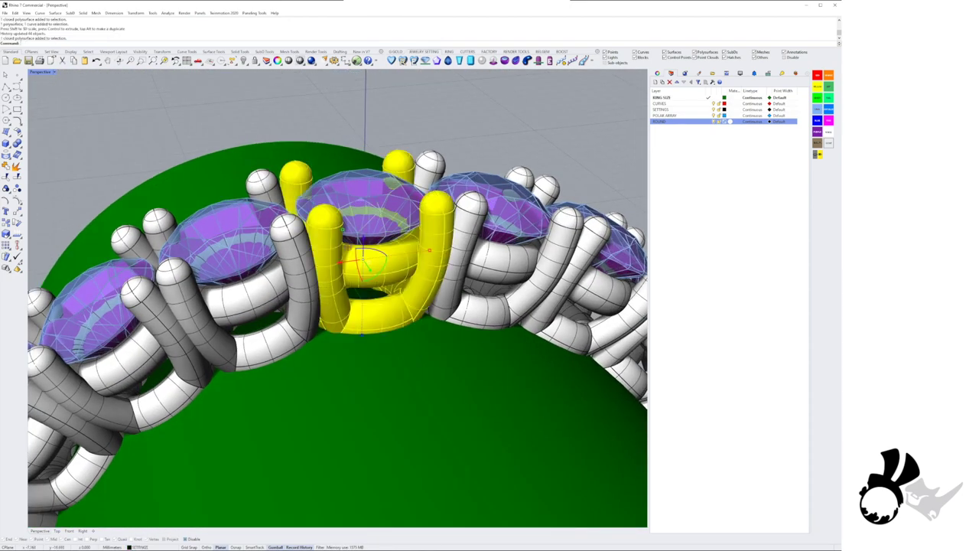
left_click_drag(363, 239, 364, 235)
right_click_drag(363, 306, 418, 180)
scroll(361, 205, "down", 5)
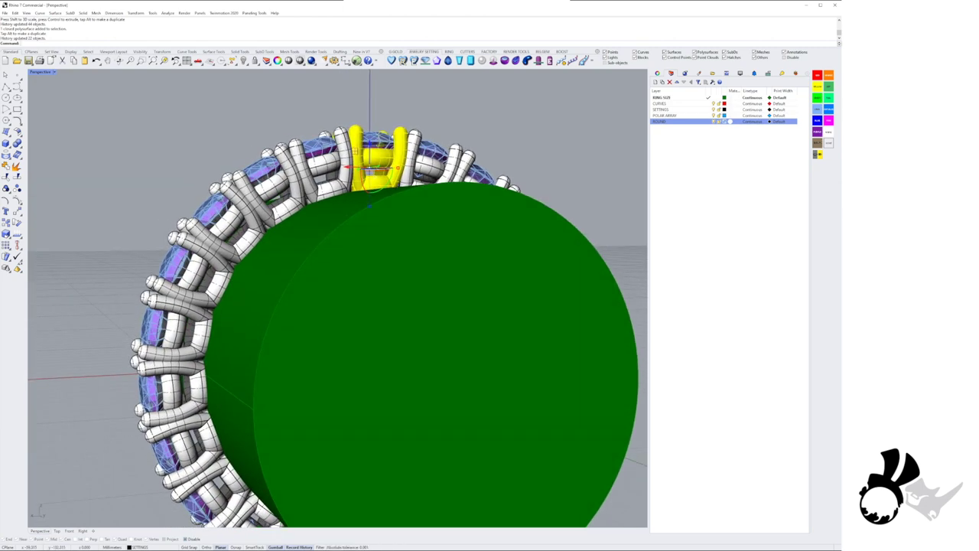
Explode the ring size cylinder into separate surfaces and clear the selection
left_click(398, 237)
left_click(17, 165)
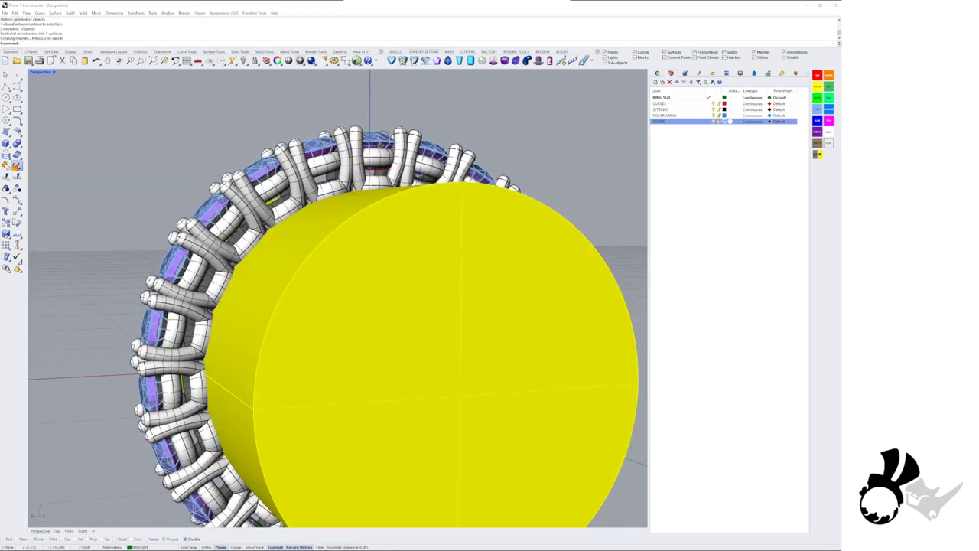
key("Return")
Delete the circular end surfaces at both ends of the exploded cylinder, keeping only its tube wall
left_click(383, 248)
scroll(383, 248, "down", 6)
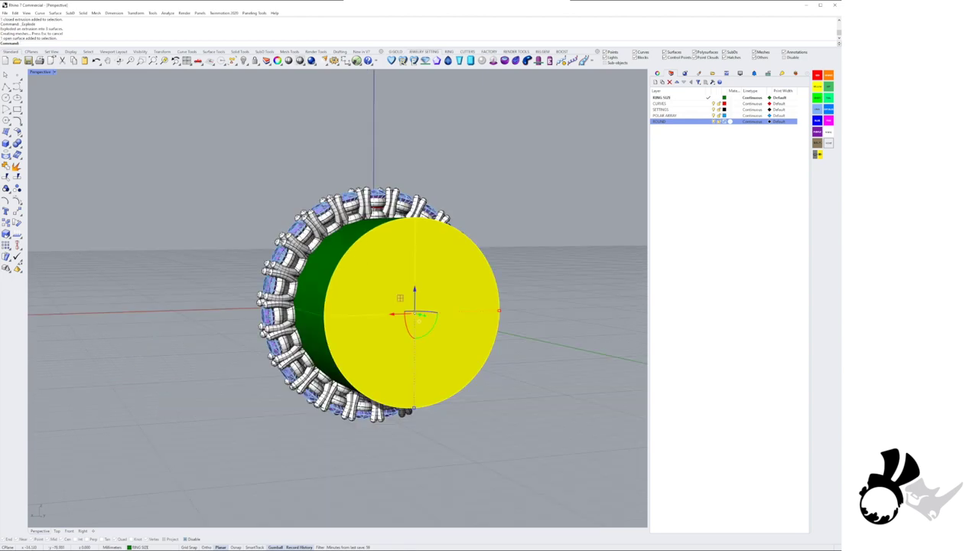
key("Delete")
right_click_drag(383, 248, 368, 173)
left_click(379, 268)
key("Delete")
scroll(358, 205, "up", 6)
scroll(366, 161, "up", 4)
scroll(352, 291, "down", 10)
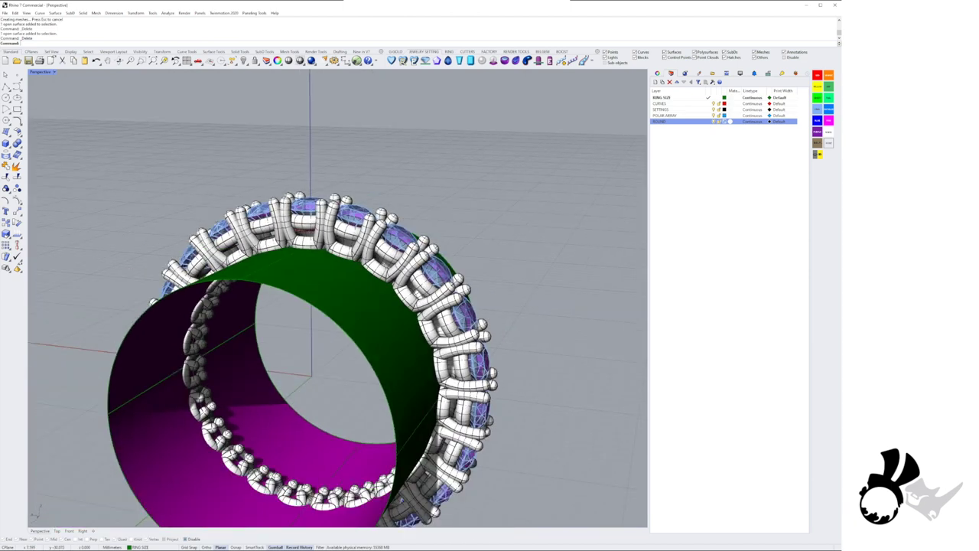
right_click_drag(335, 283, 332, 328)
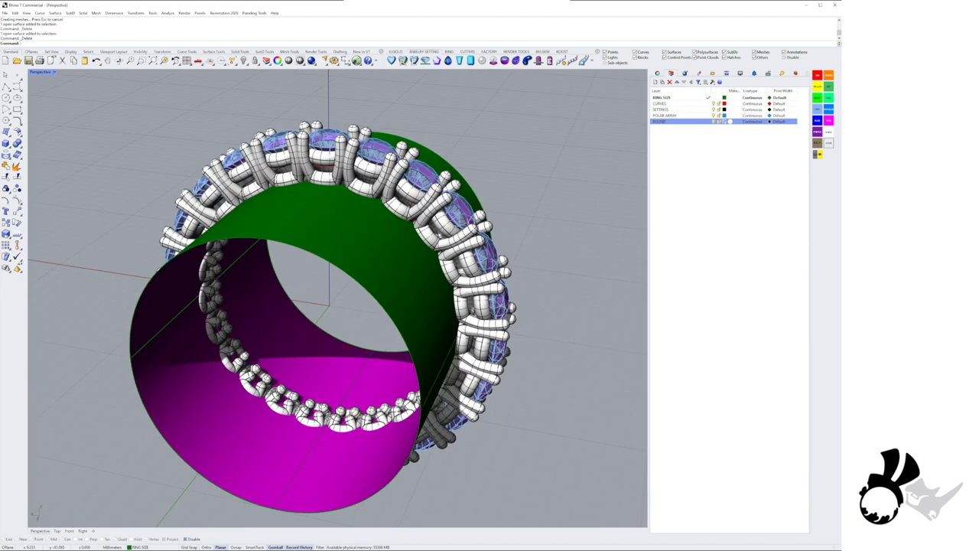
Copy all objects of the SETTINGS layer to the POLAR ARRAY layer, making that layer current with SETTINGS hidden
right_click(693, 110)
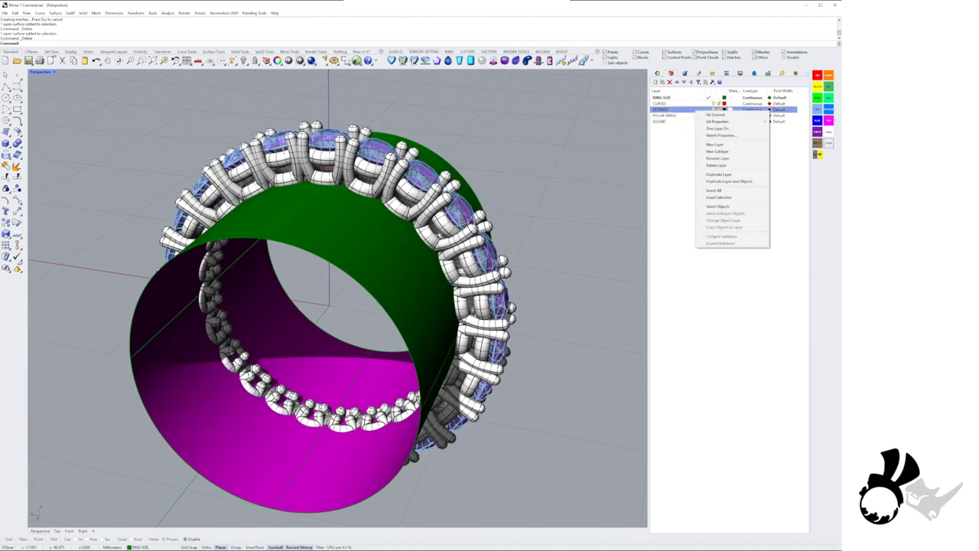
left_click(731, 206)
right_click_drag(352, 306, 321, 302)
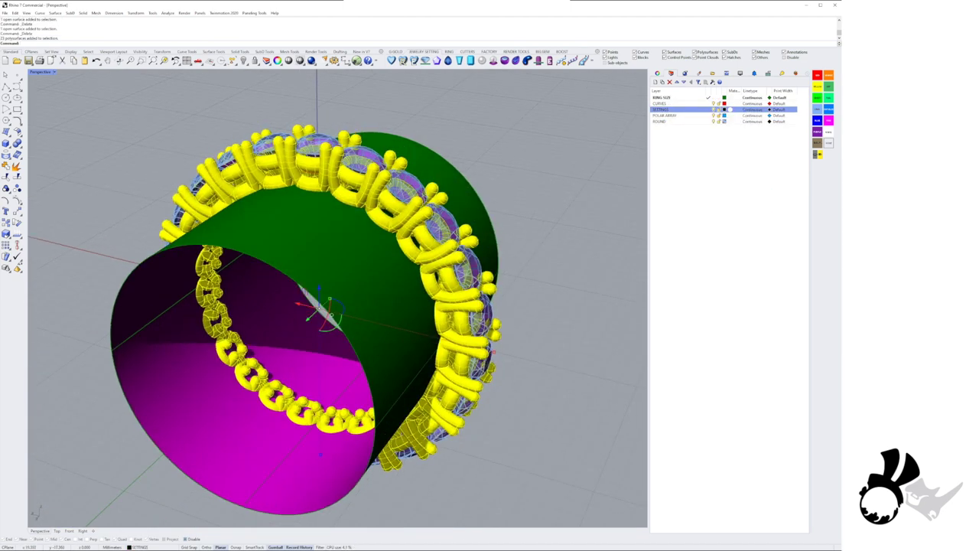
right_click(691, 115)
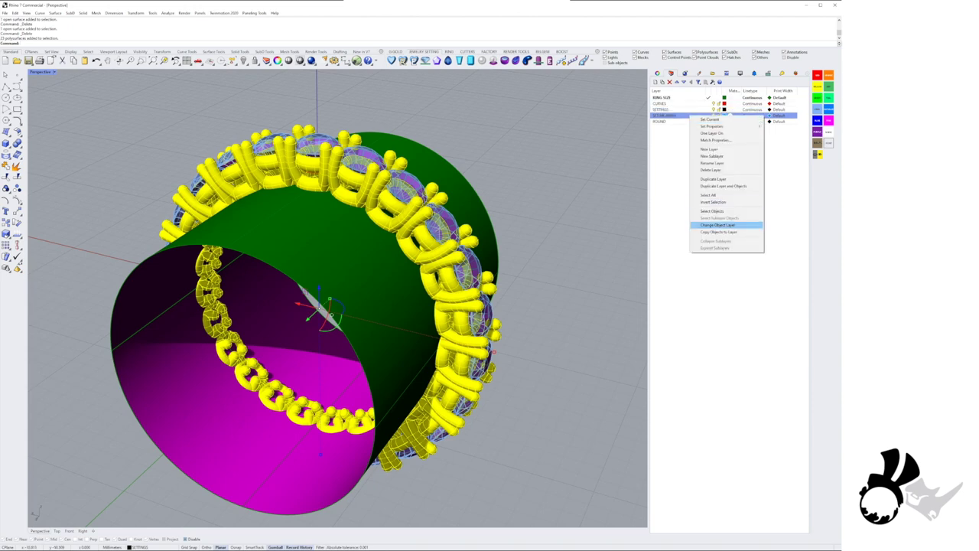
left_click(719, 232)
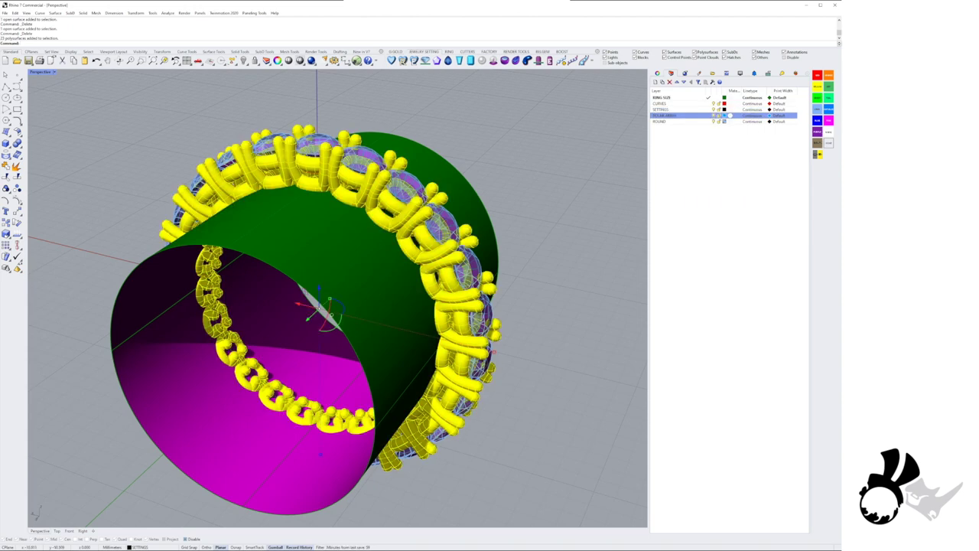
left_click(708, 116)
left_click(714, 109)
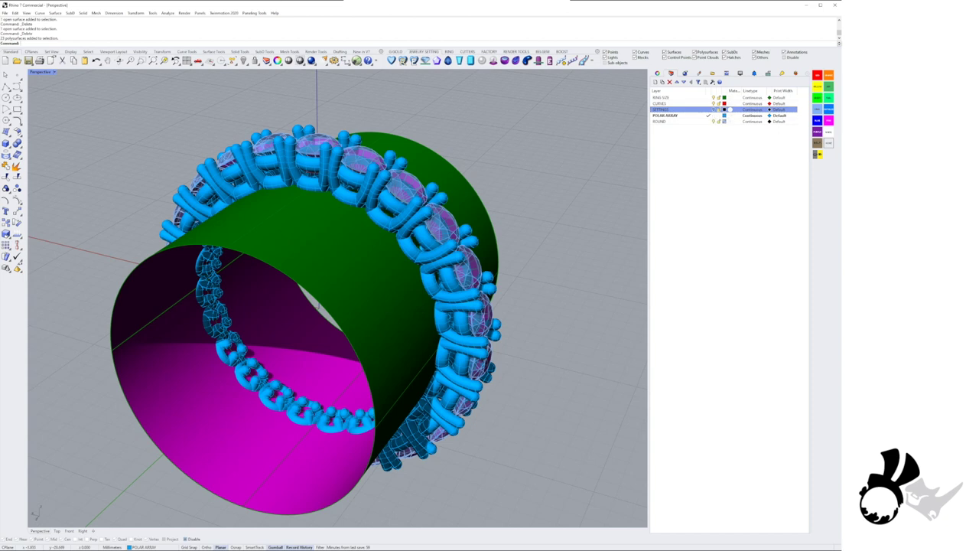
Boolean union all settings on the POLAR ARRAY layer into one closed ring body
right_click(712, 116)
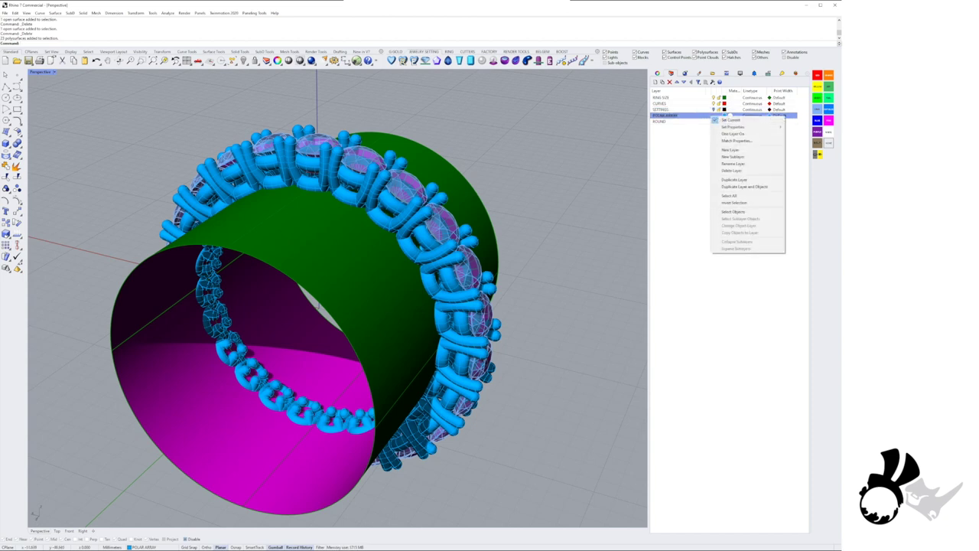
left_click(746, 211)
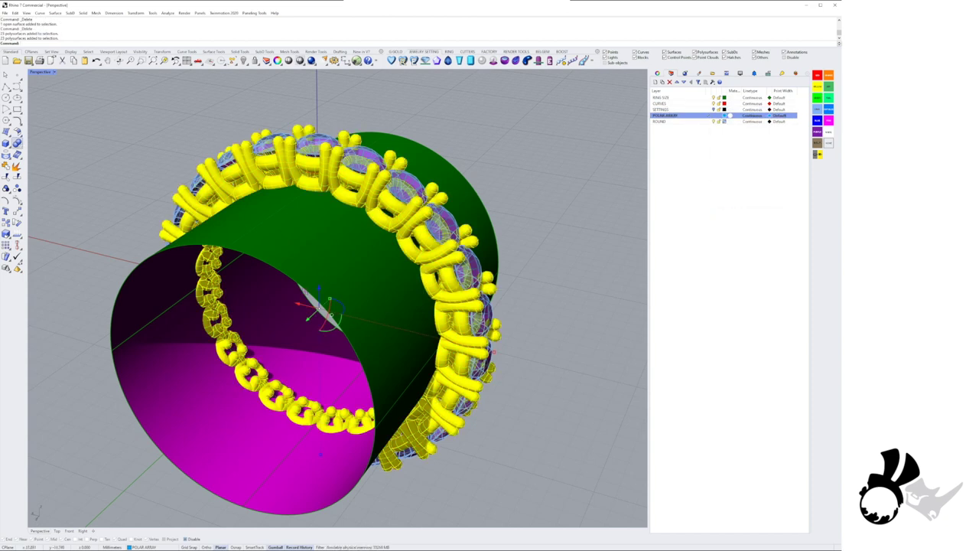
left_click(17, 143)
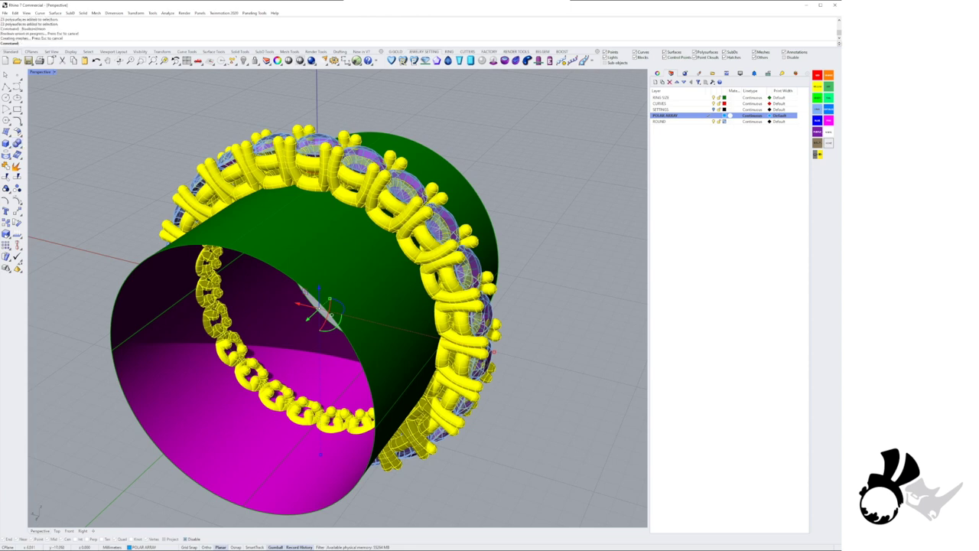
right_click_drag(331, 222, 307, 201)
key("Escape")
right_click(308, 200)
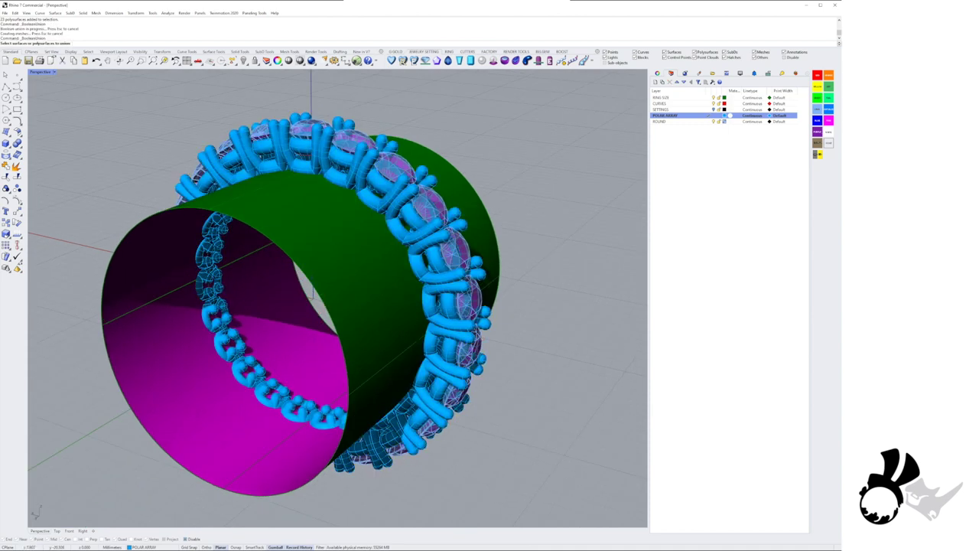
key("Escape")
Boolean difference the ring size tube from the united settings to trim the ring's inside to the finger size
left_click(406, 183)
left_click(19, 145)
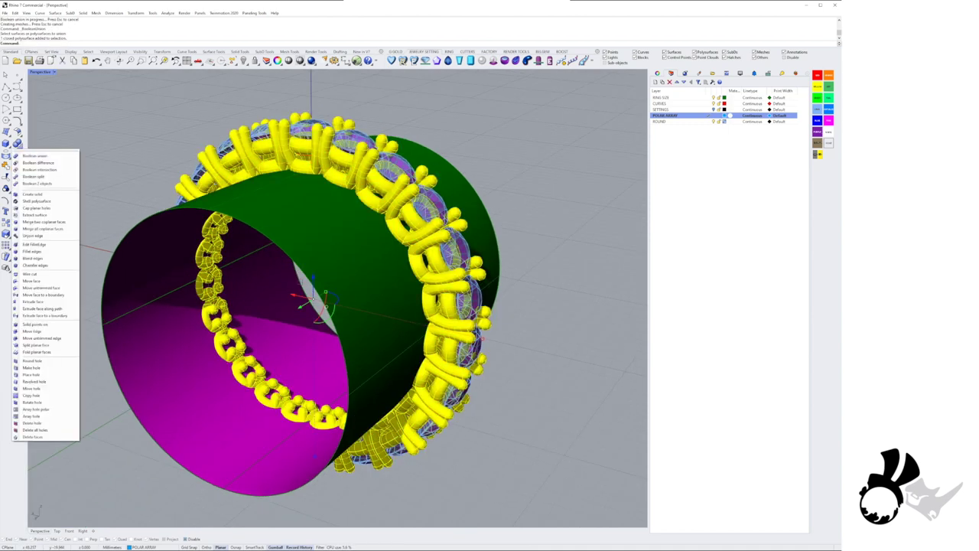
left_click(38, 163)
left_click(340, 211)
right_click(340, 210)
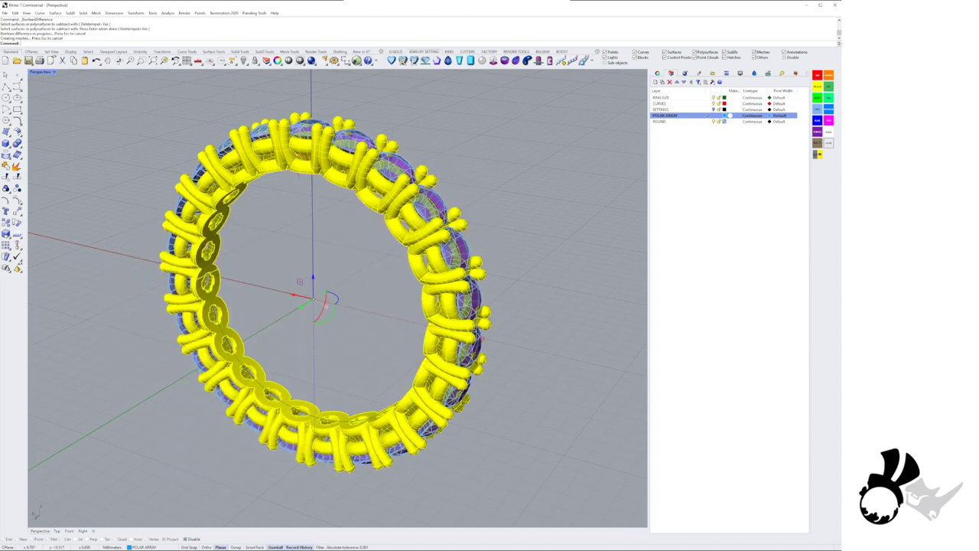
right_click_drag(528, 295, 513, 115)
key("Escape")
right_click_drag(345, 138, 410, 279)
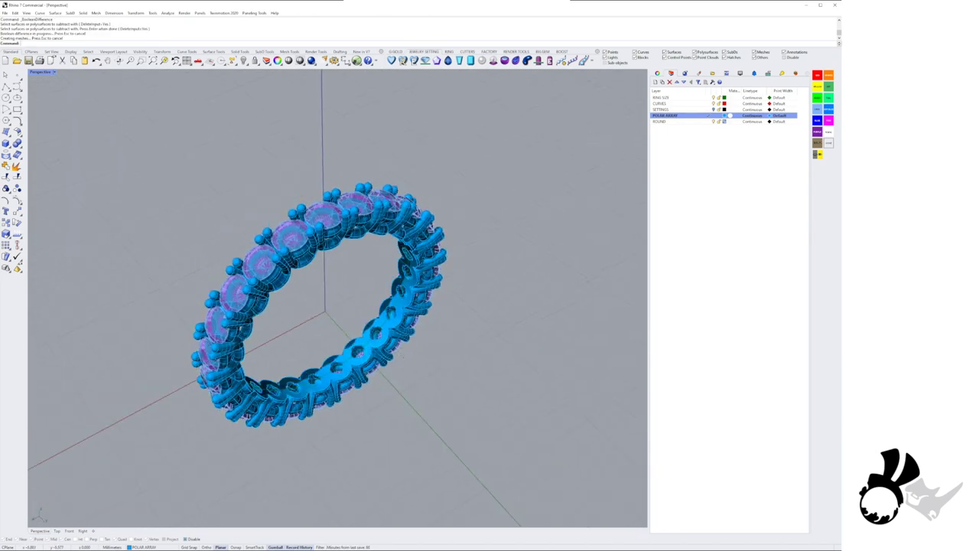
Change the ROUND layer's colour to a near-white tone for the diamonds
left_click(724, 122)
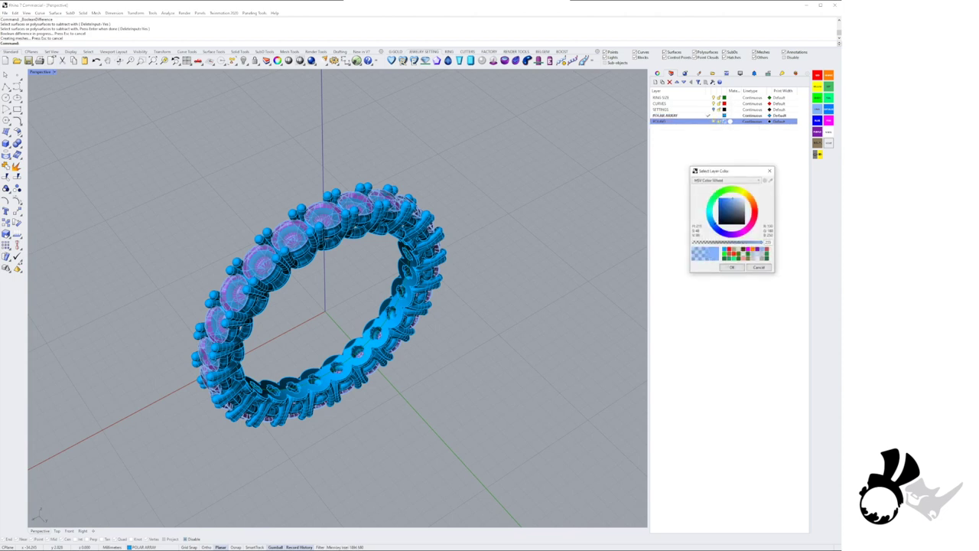
left_click_drag(732, 199, 742, 200)
left_click(732, 268)
right_click_drag(428, 260, 394, 260)
scroll(409, 248, "down", 6)
scroll(345, 260, "up", 6)
Raise the top source diamond slightly within its prongs so the arrayed stones follow, and check the whole ring
right_click_drag(306, 276, 509, 245)
scroll(398, 169, "up", 10)
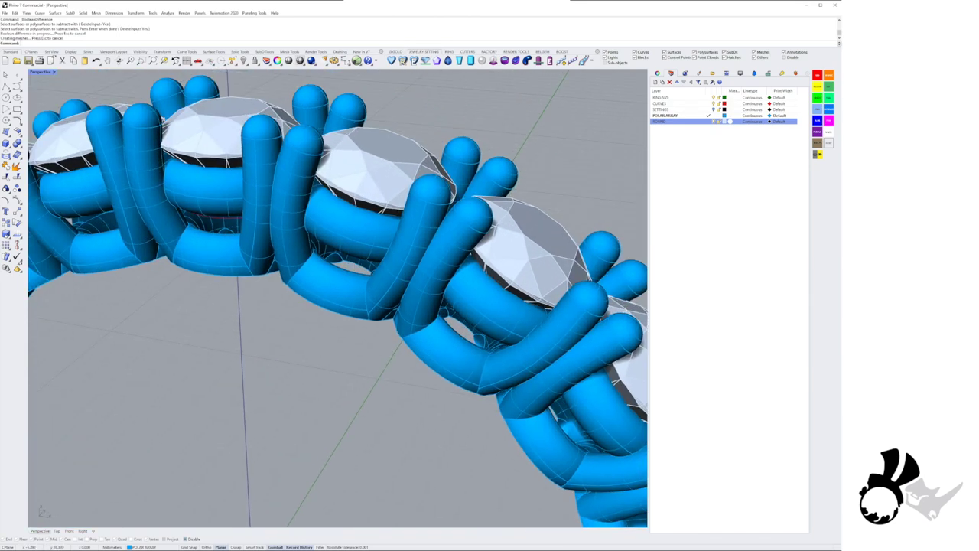
right_click_drag(337, 229, 436, 218)
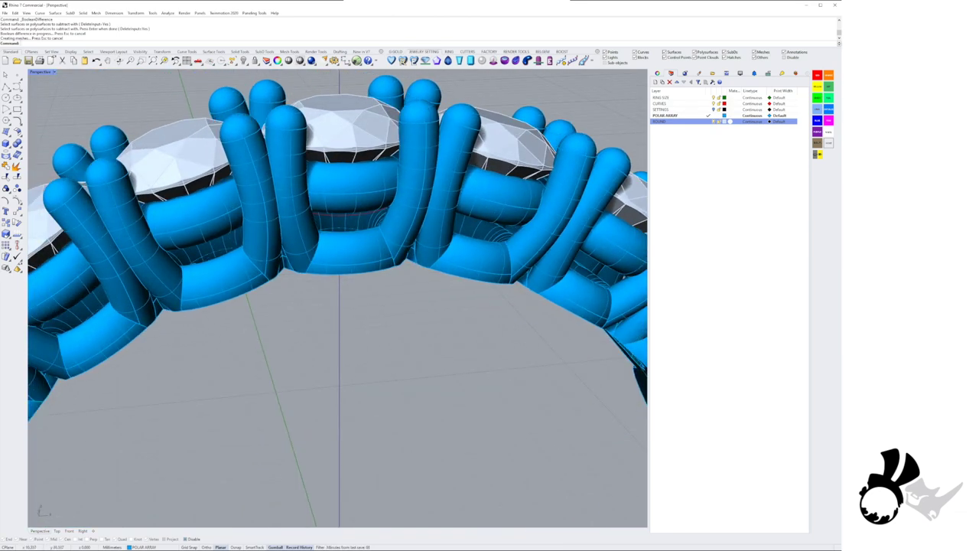
left_click(353, 126)
left_click_drag(340, 127, 340, 119)
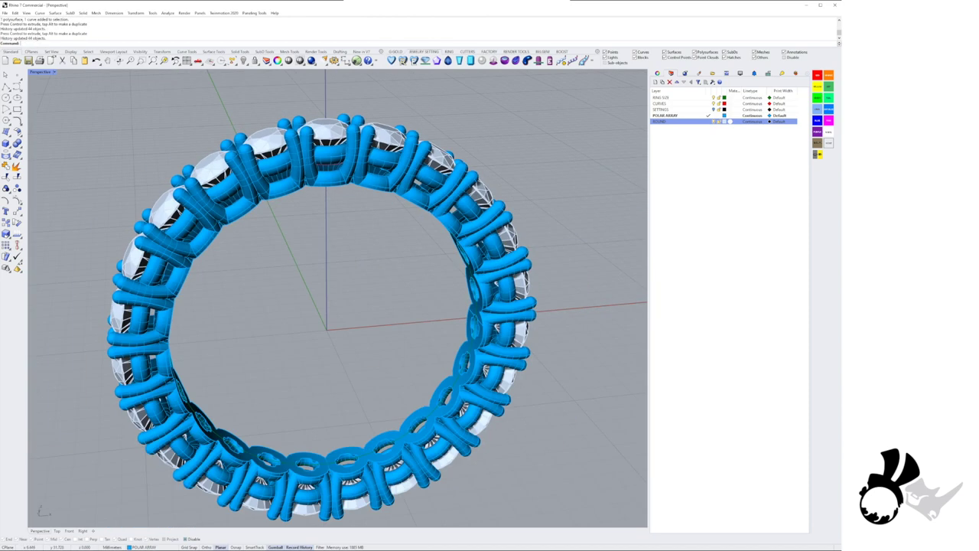
right_click_drag(336, 291, 360, 351)
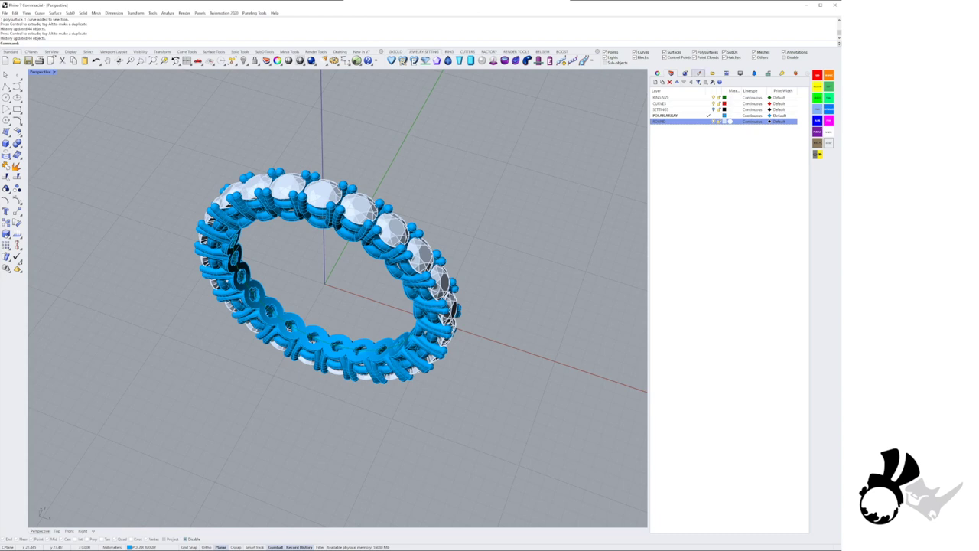
Assign the Metal material to the united ring body
left_click(699, 73)
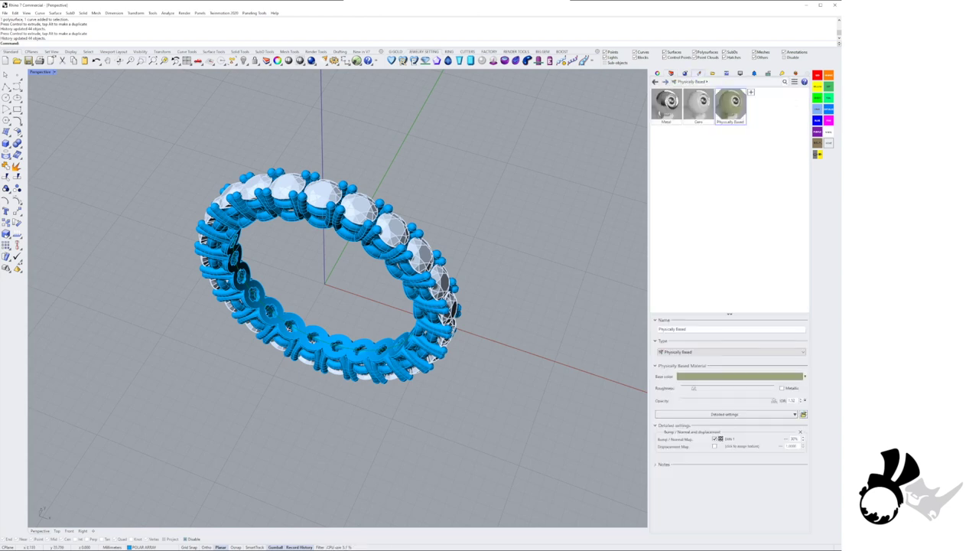
left_click(368, 237)
right_click(670, 109)
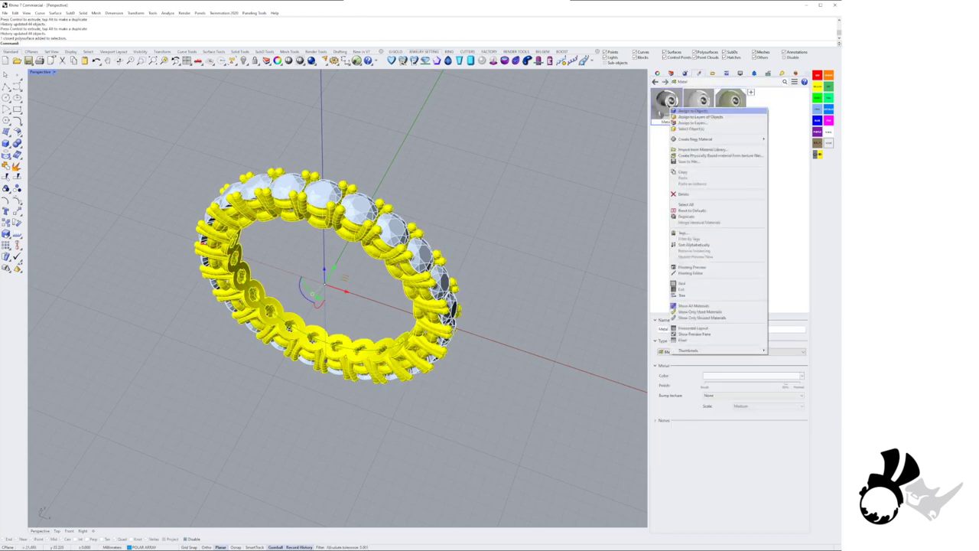
left_click(692, 111)
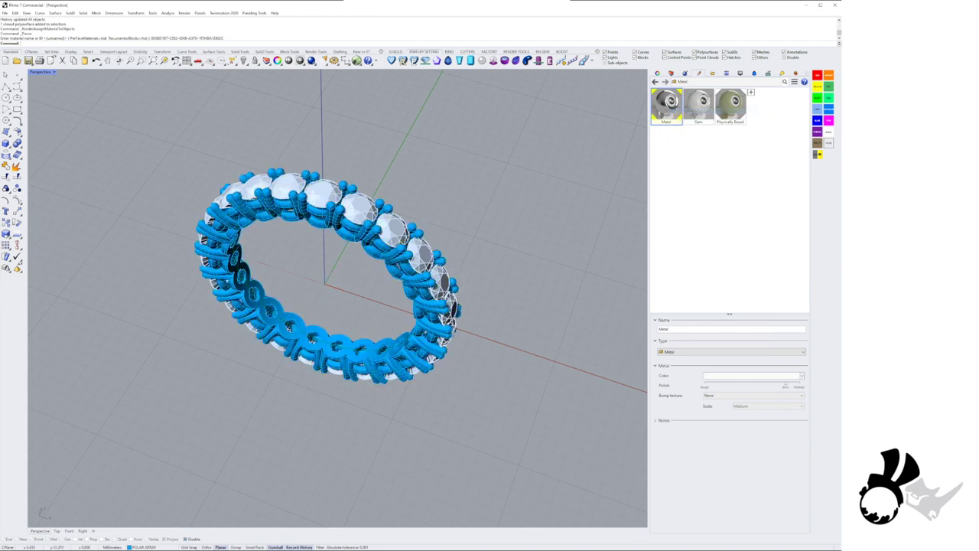
Select all objects on the ROUND layer and assign the Gem material of type Diamond to them
left_click(671, 73)
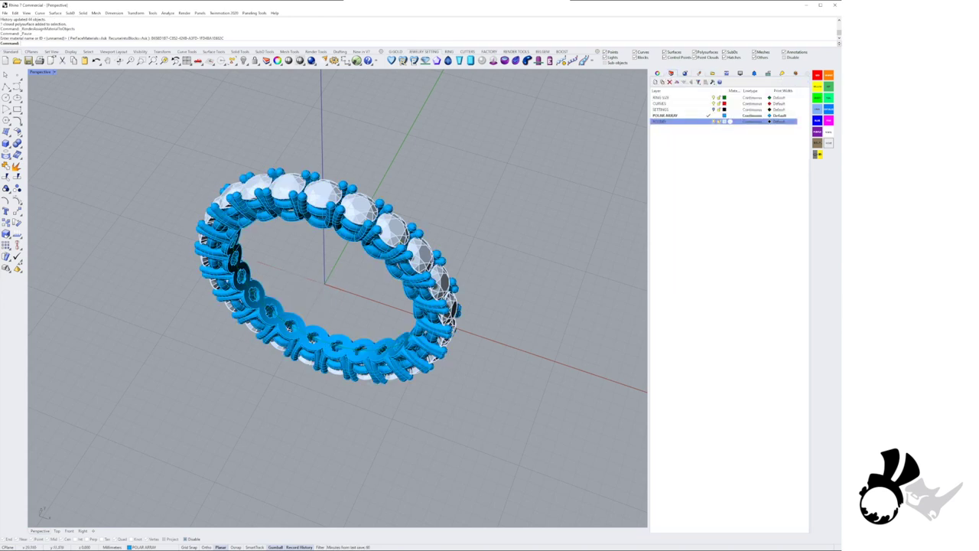
right_click(686, 121)
left_click(722, 216)
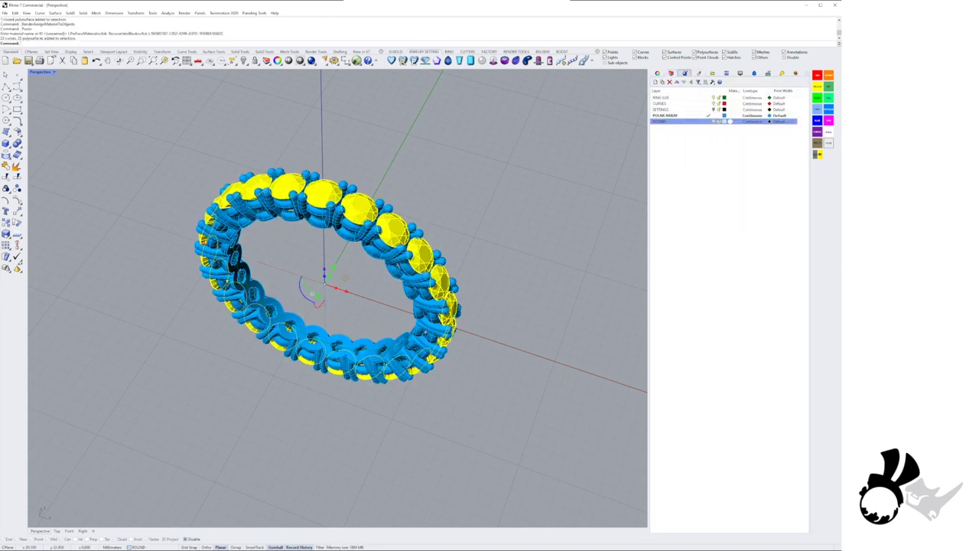
left_click(685, 73)
right_click(703, 105)
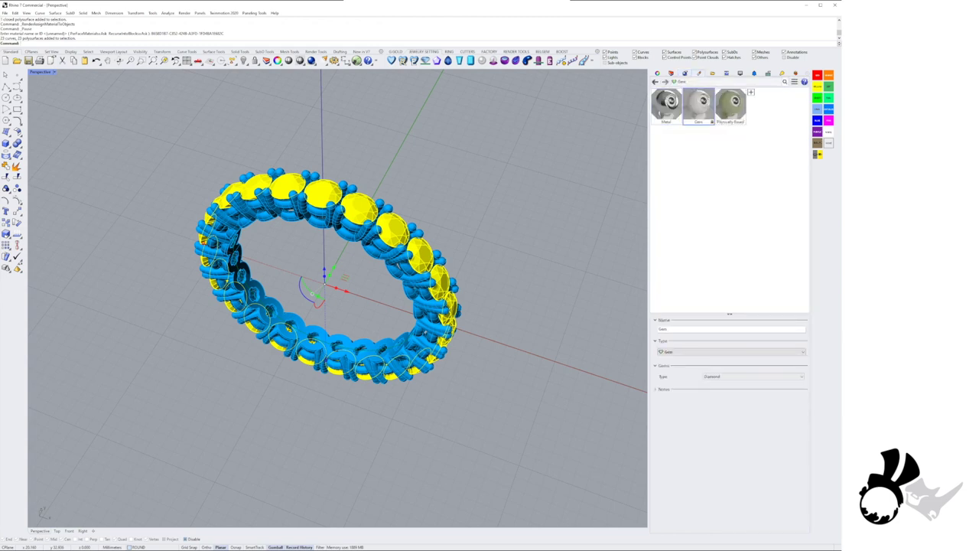
left_click(717, 110)
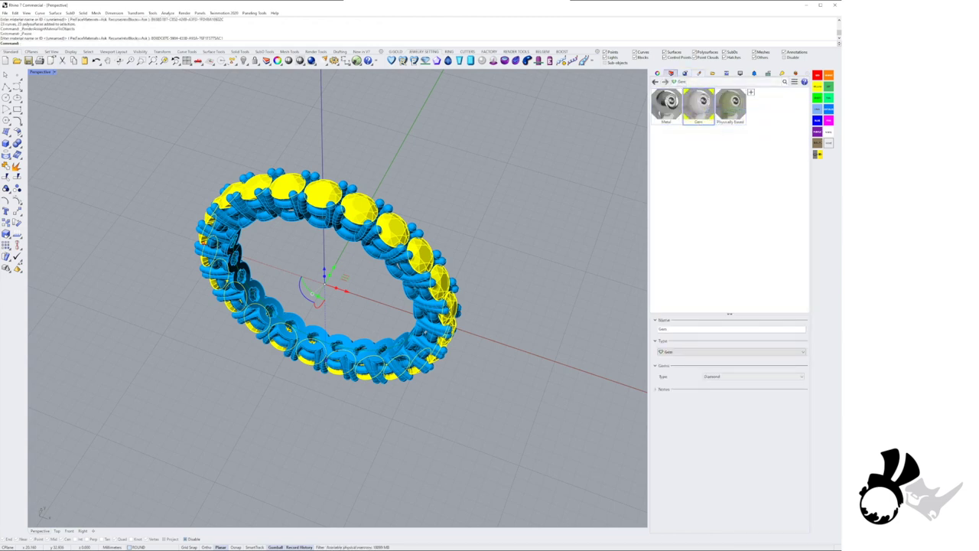
Set the Perspective viewport to Raytraced display and view the ring with nothing selected
left_click(670, 73)
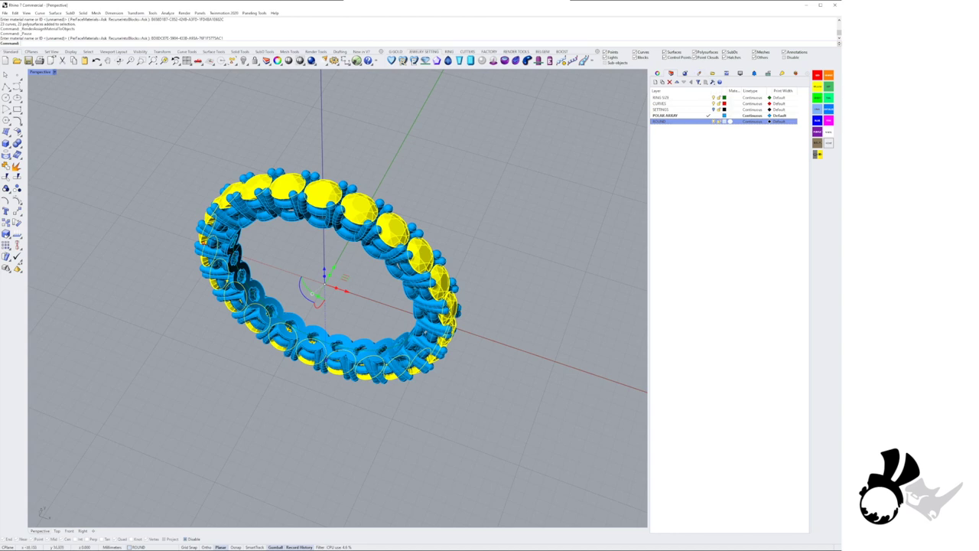
left_click(41, 72)
left_click(53, 158)
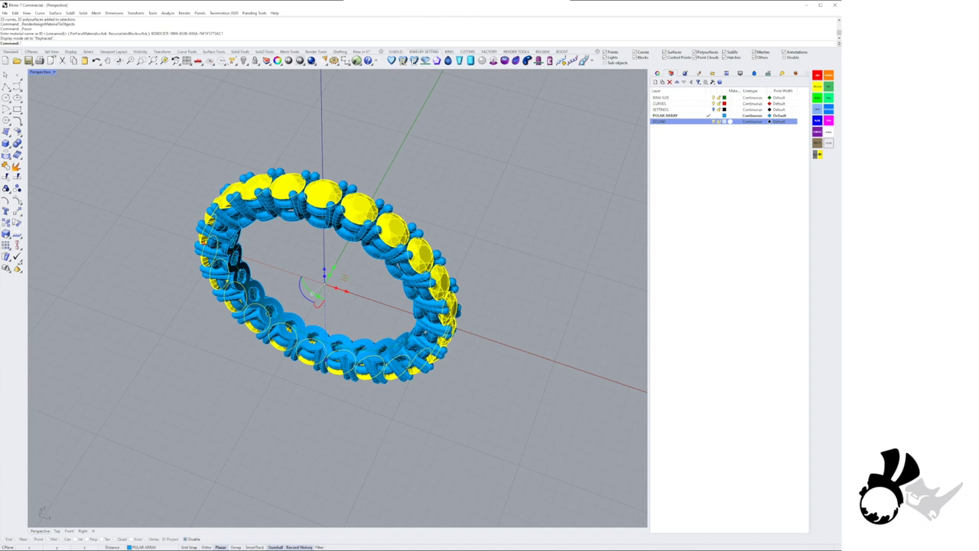
left_click(419, 233)
key("Escape")
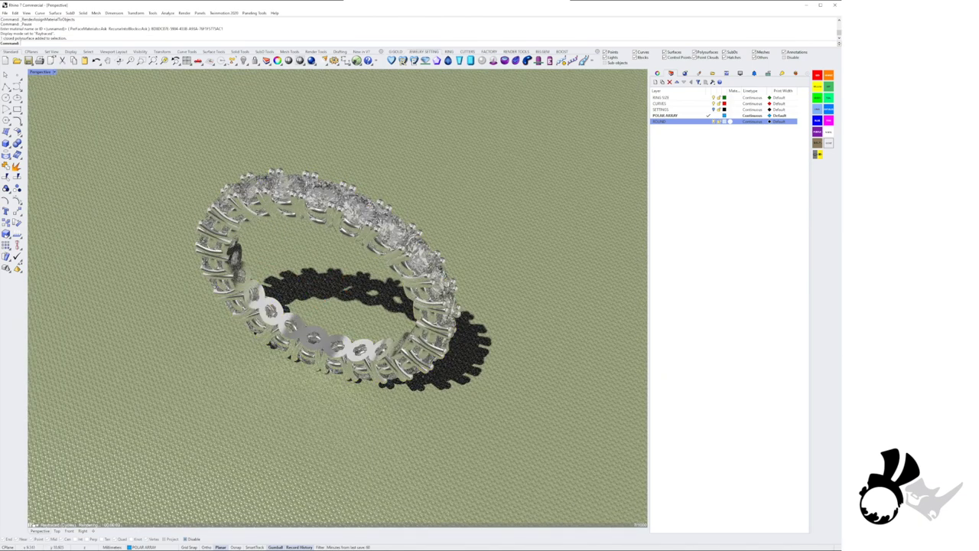
right_click_drag(420, 260, 415, 302)
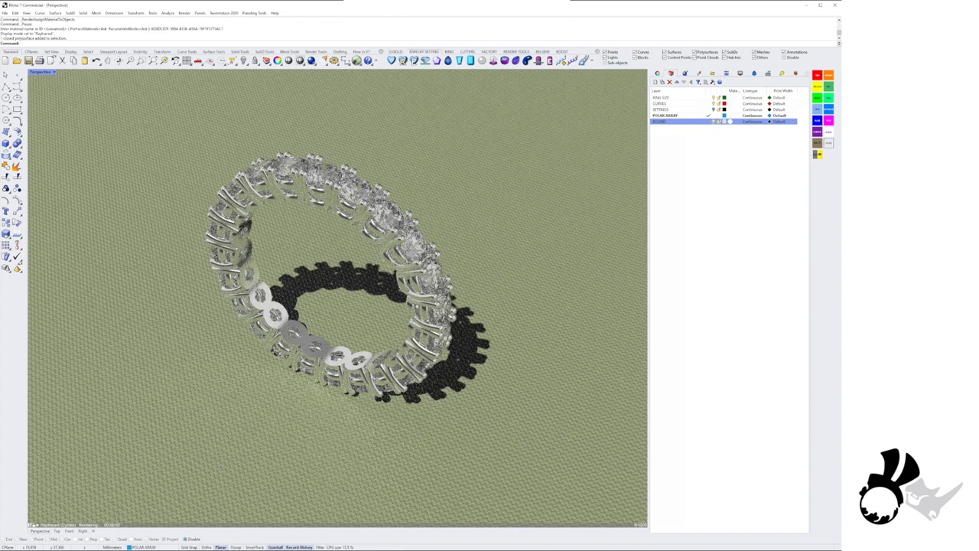
Create a layer named LIGHTS and make it the current layer
left_click(656, 82)
type("LIGHTS")
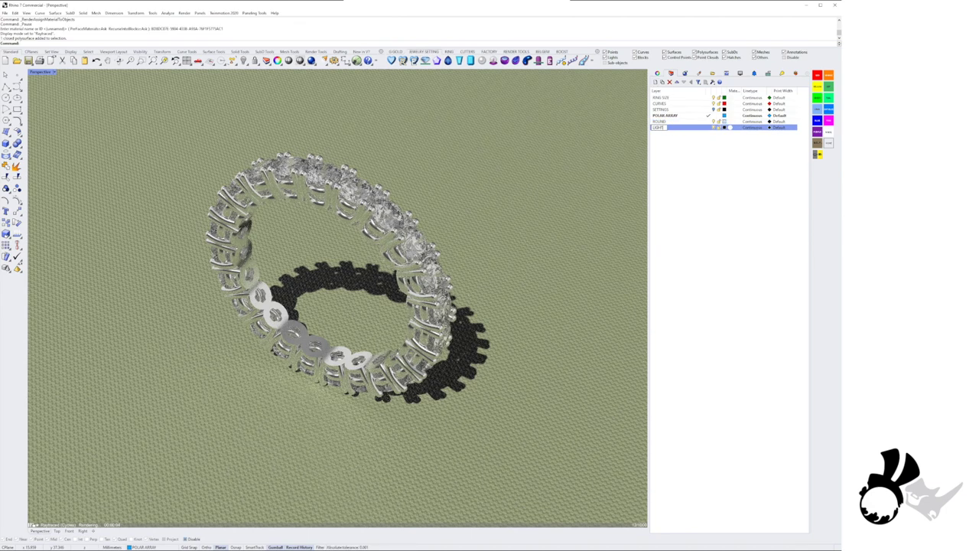
key("Return")
left_click(709, 128)
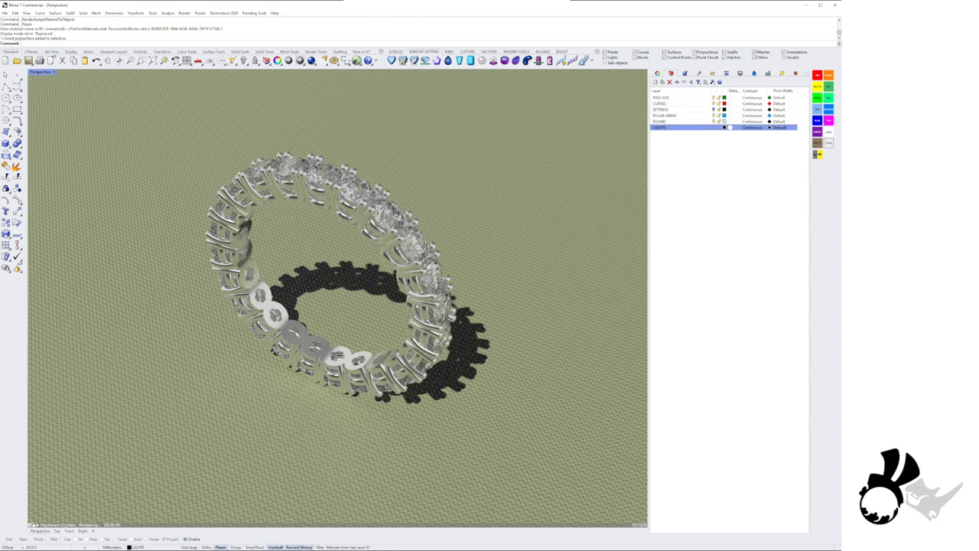
Create a roughly square rectangular light in the Top view of the four-viewport layout, extending around the whole ring
key("ctrl+m")
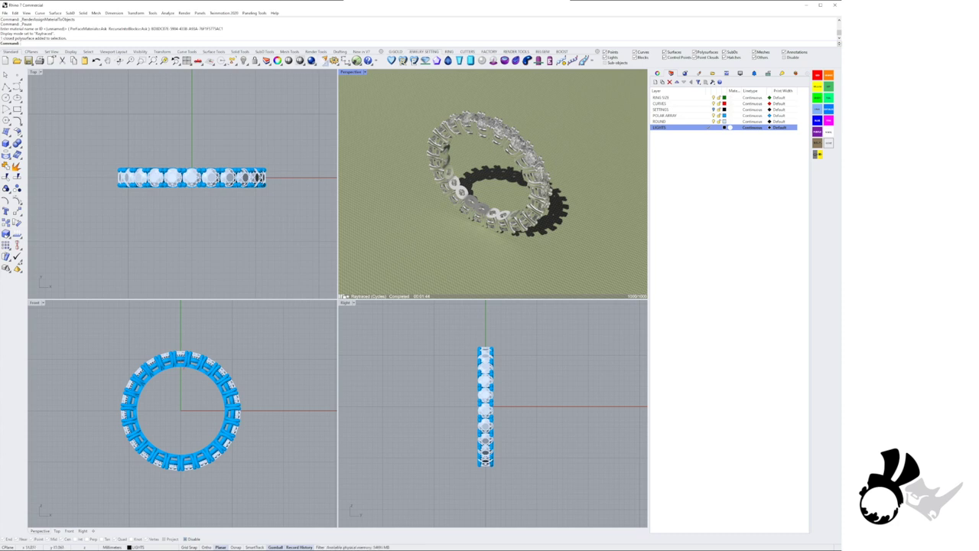
left_click(331, 61)
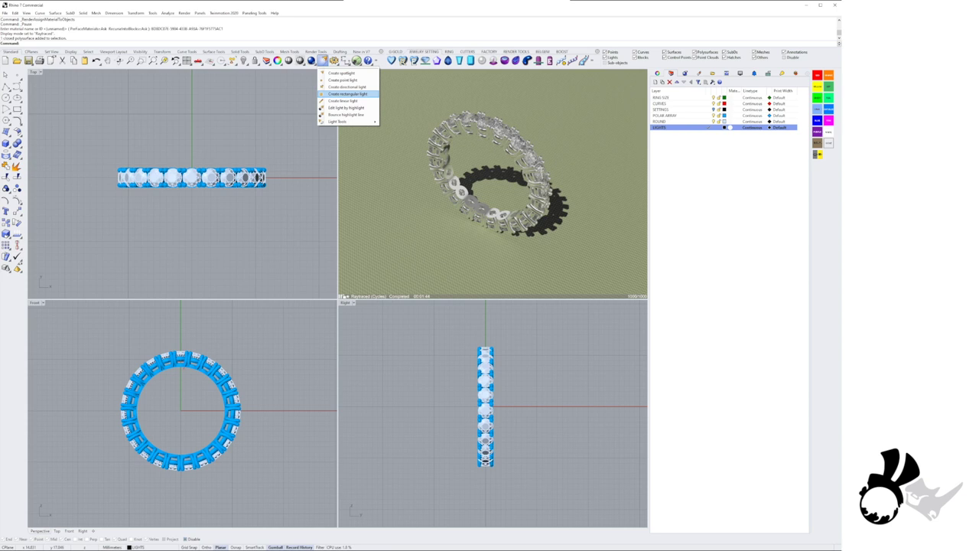
left_click(348, 93)
scroll(163, 202, "down", 2)
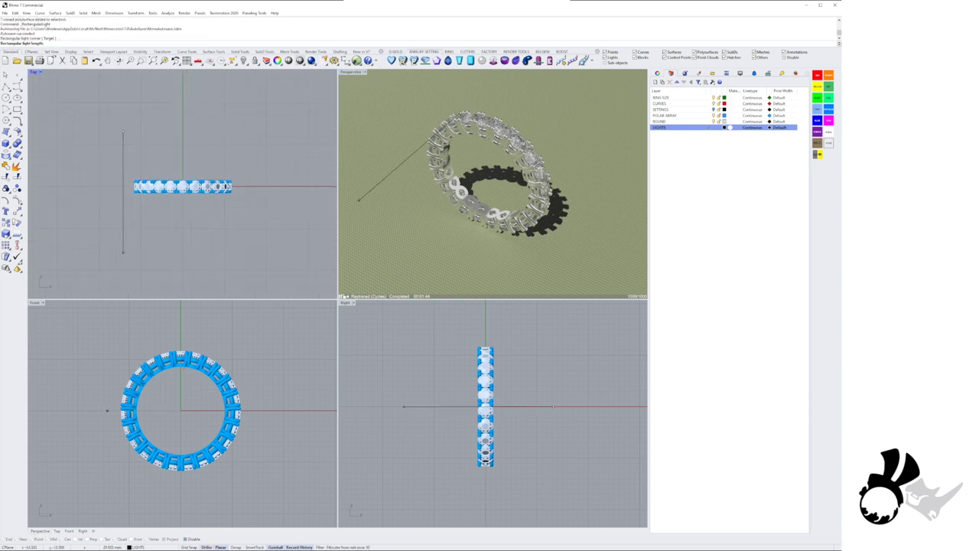
left_click(123, 252)
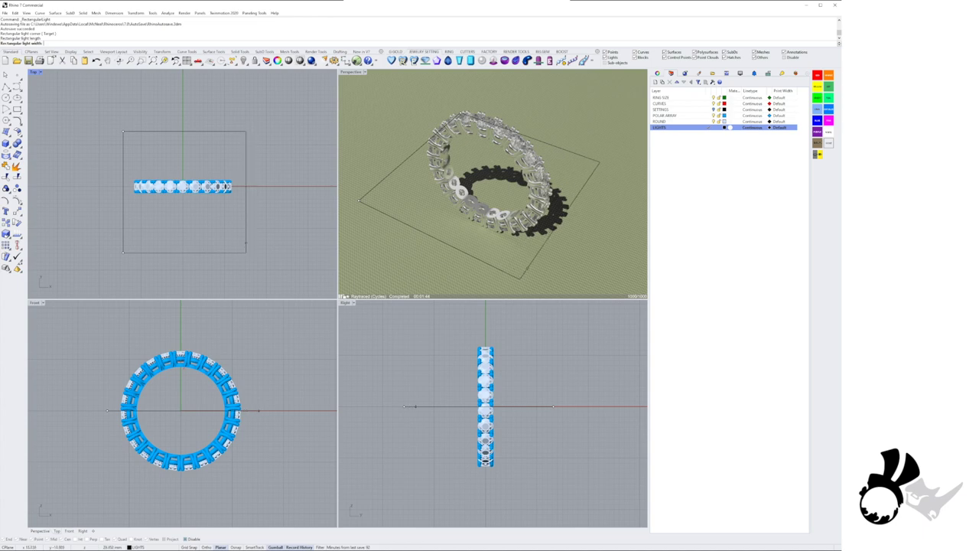
left_click(244, 248)
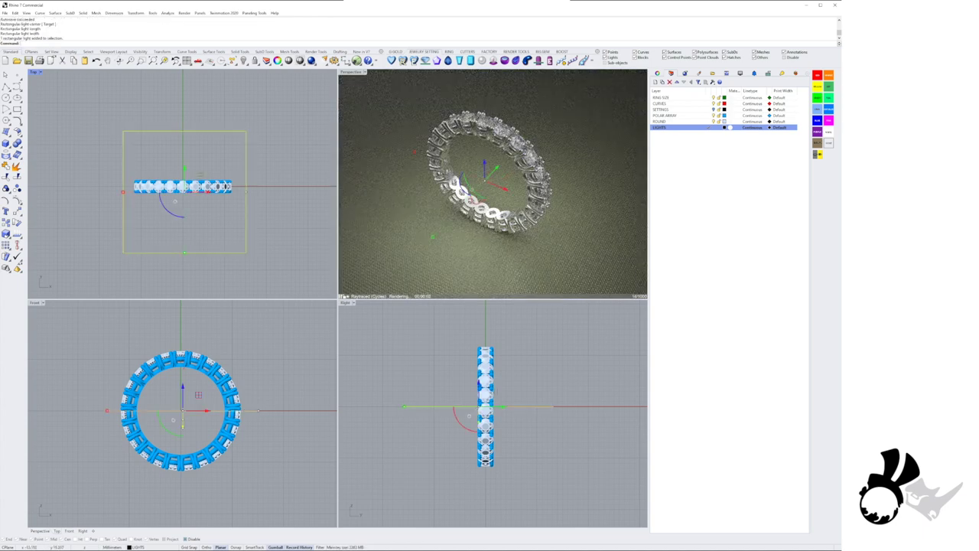
Raise the rectangular light well above the ring and offset it along positive Y
scroll(501, 447, "down", 2)
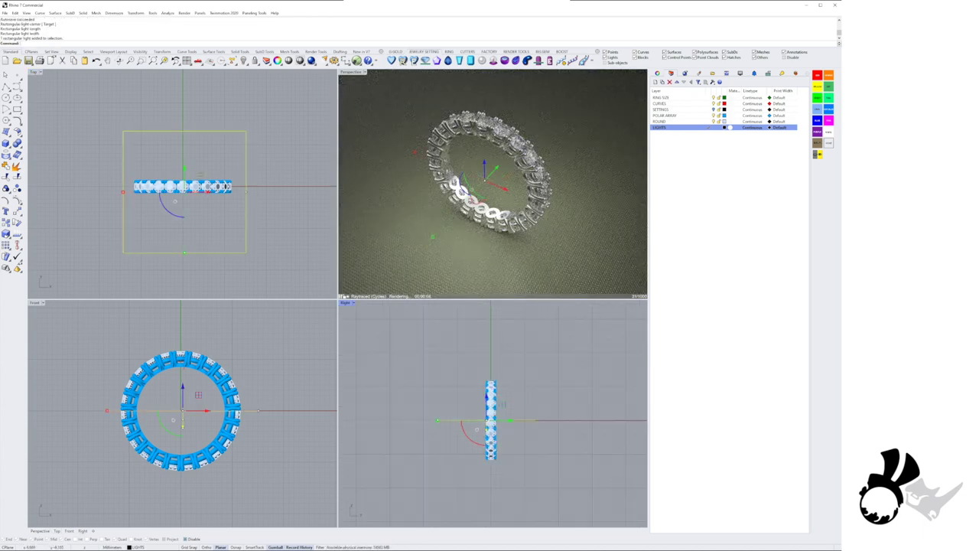
right_click_drag(524, 451, 521, 470)
left_click_drag(484, 414, 483, 343)
scroll(503, 370, "down", 6)
right_click_drag(507, 358, 501, 368)
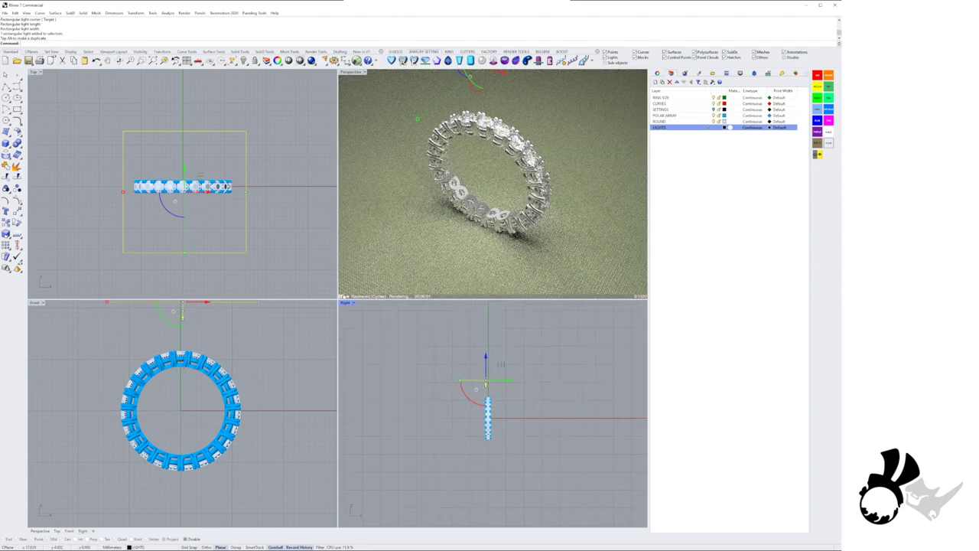
left_click_drag(501, 364, 534, 328)
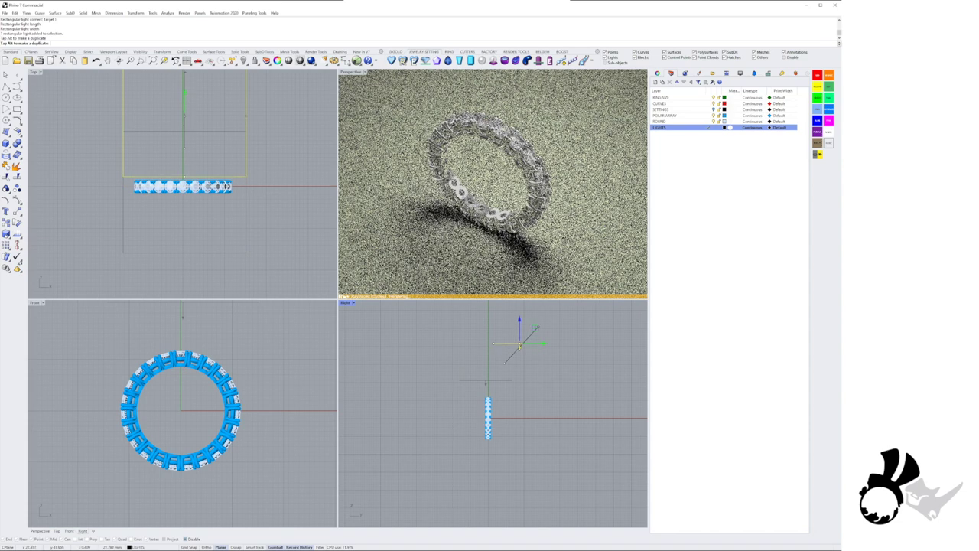
Rotate the rectangular light slightly in the Top view, then move it farther out and tilt it to face the ring
scroll(189, 240, "down", 4)
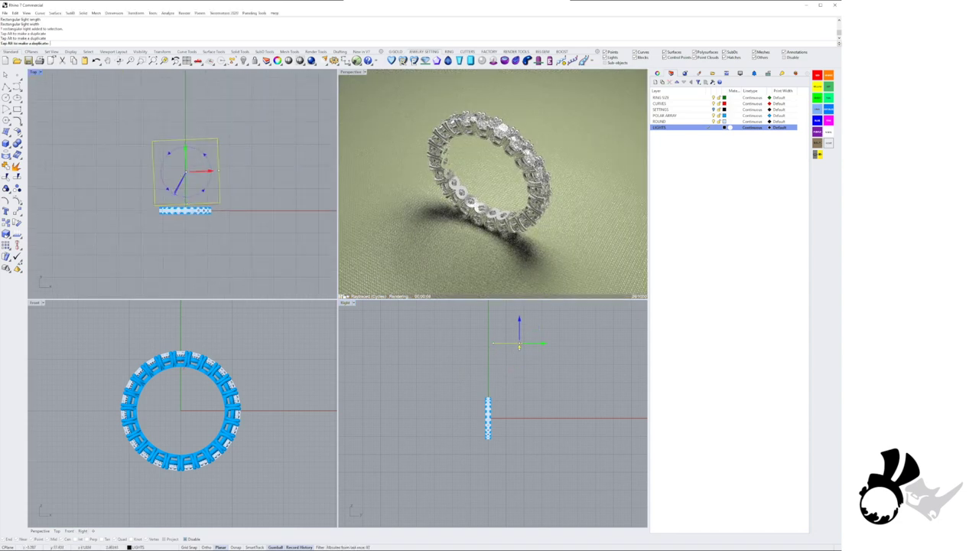
left_click_drag(170, 192, 175, 197)
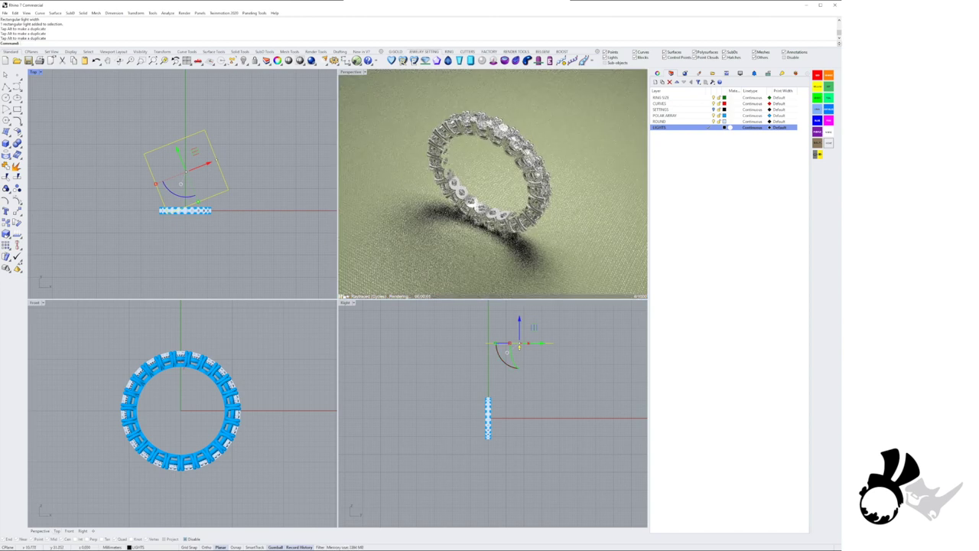
left_click_drag(506, 363, 569, 337)
left_click(559, 374)
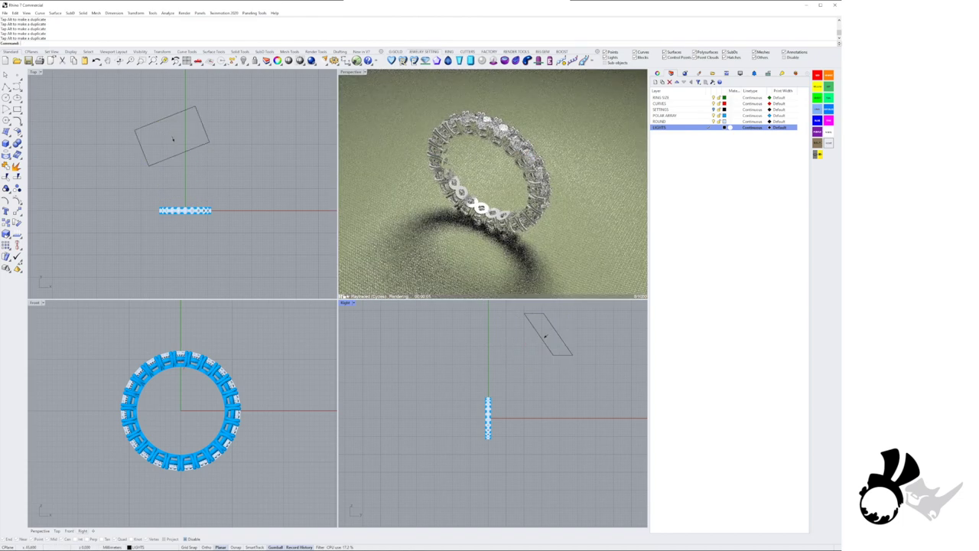
Turn off the bump map of the Physically Based ground material and set its base colour to a very dark olive green
right_click_drag(547, 214, 434, 218)
scroll(486, 213, "up", 4)
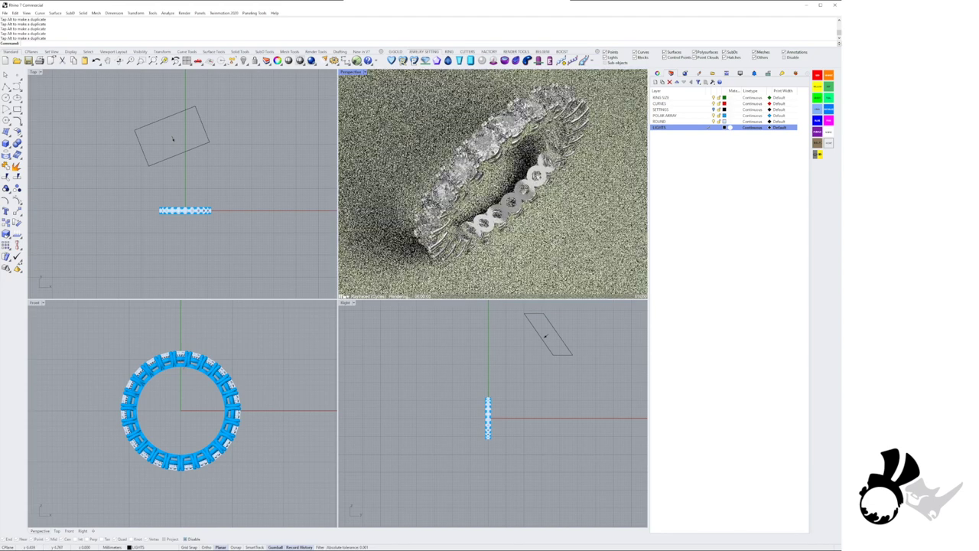
left_click(698, 73)
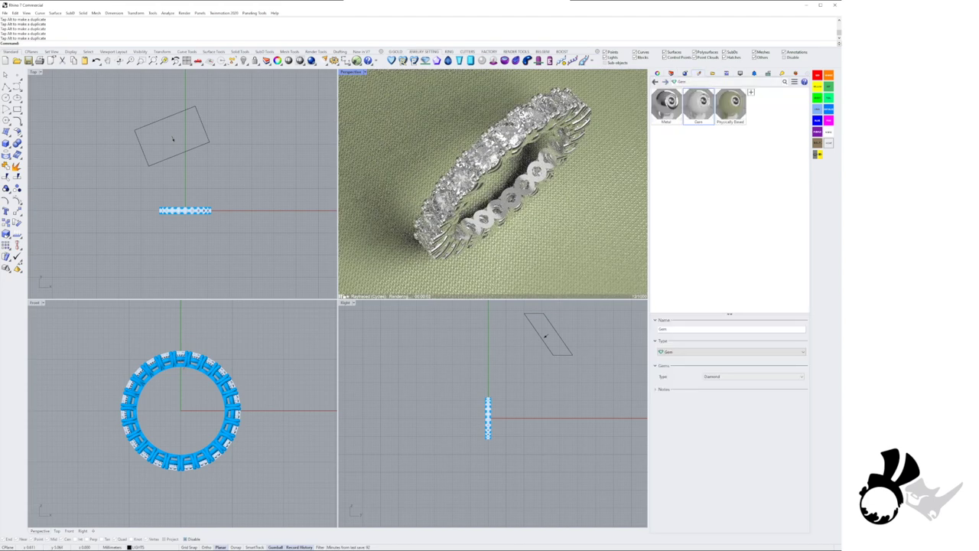
left_click(731, 104)
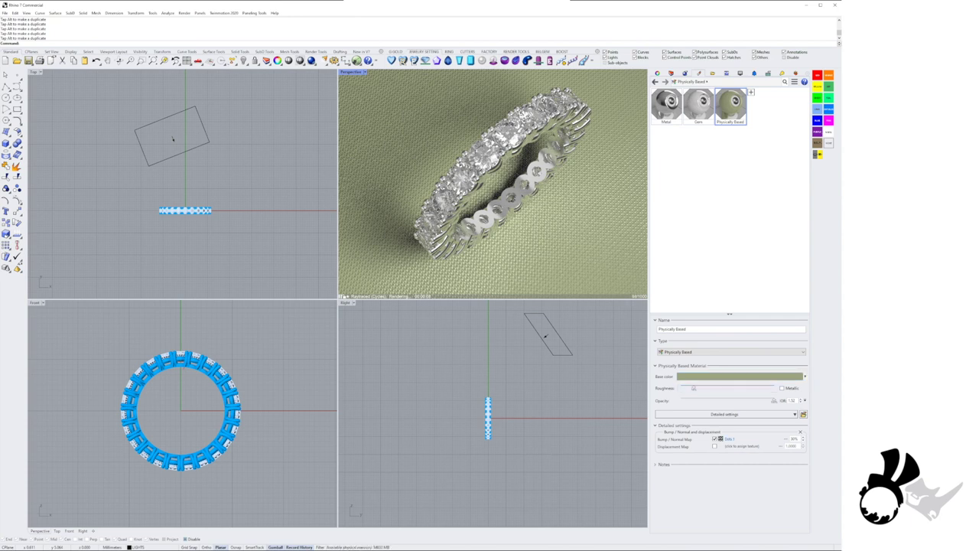
left_click(714, 439)
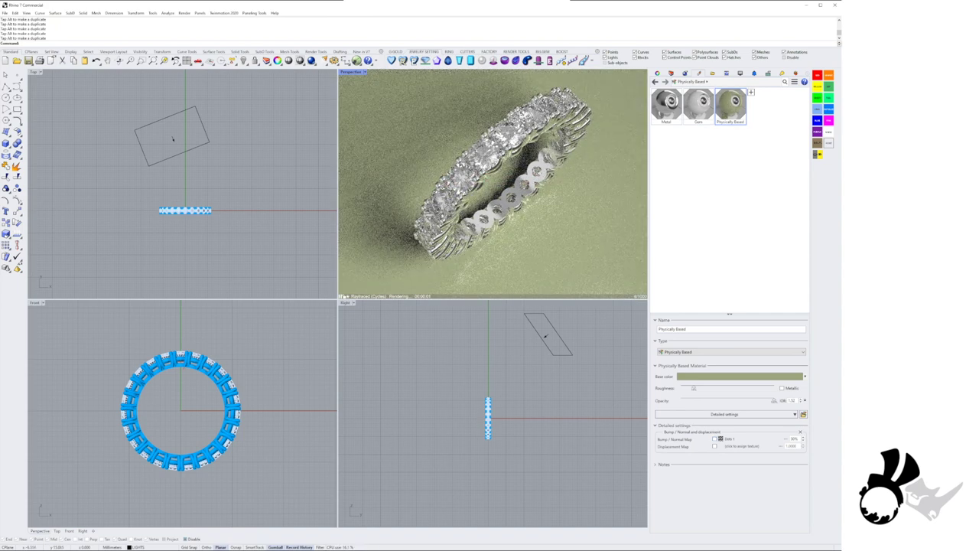
left_click(804, 376)
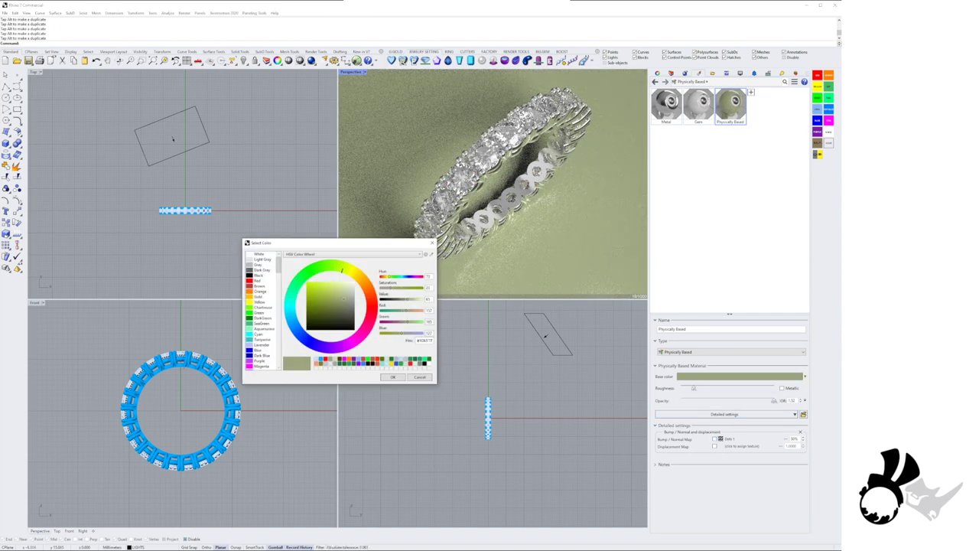
left_click(319, 320)
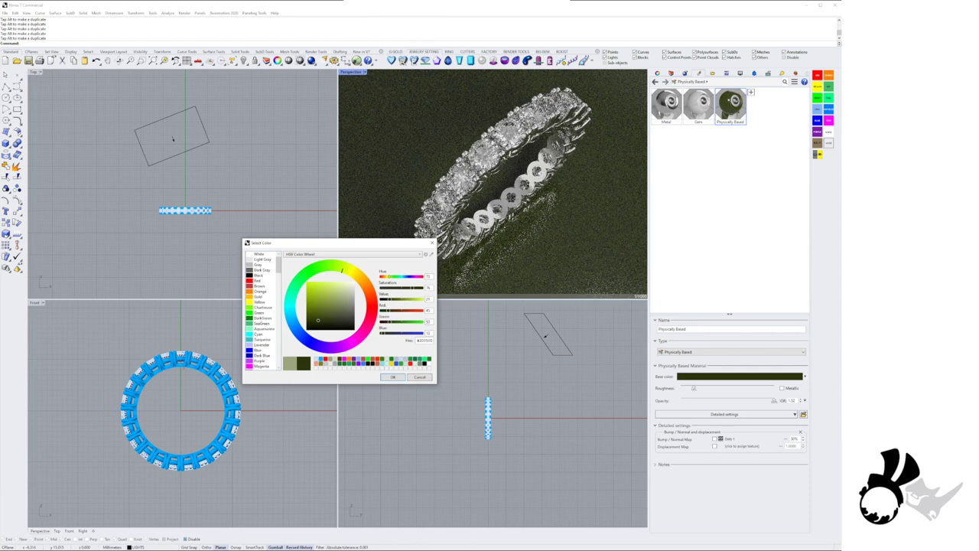
key("Return")
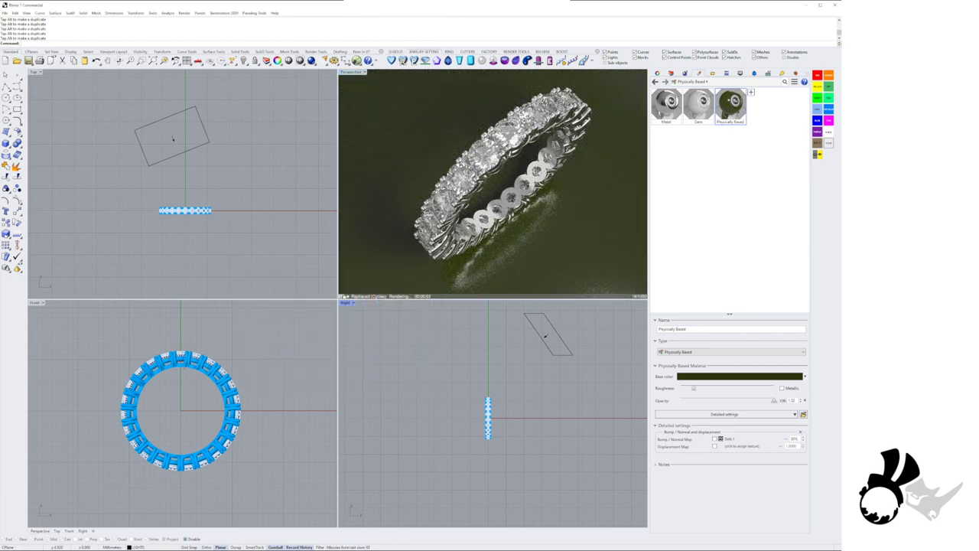
right_click_drag(544, 257, 541, 229)
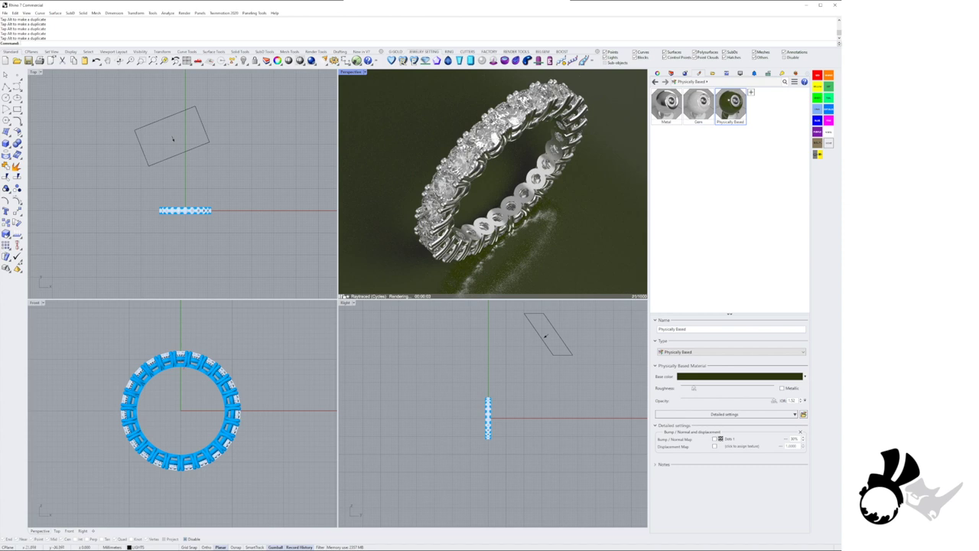
Measure the gap between the upper rail and the base of the top setting in the Front view with a temporary dimension
scroll(186, 355, "up", 15)
right_click_drag(186, 356, 219, 365)
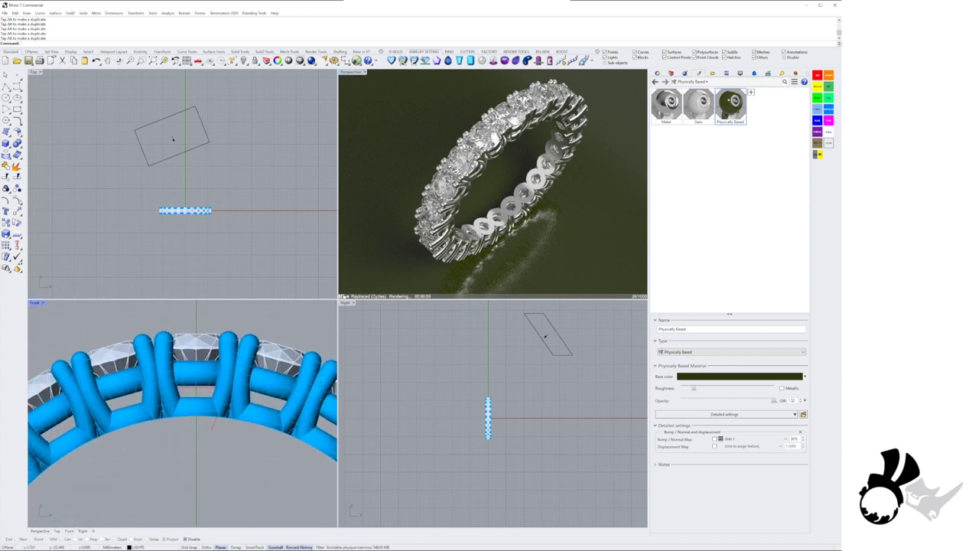
left_click(346, 60)
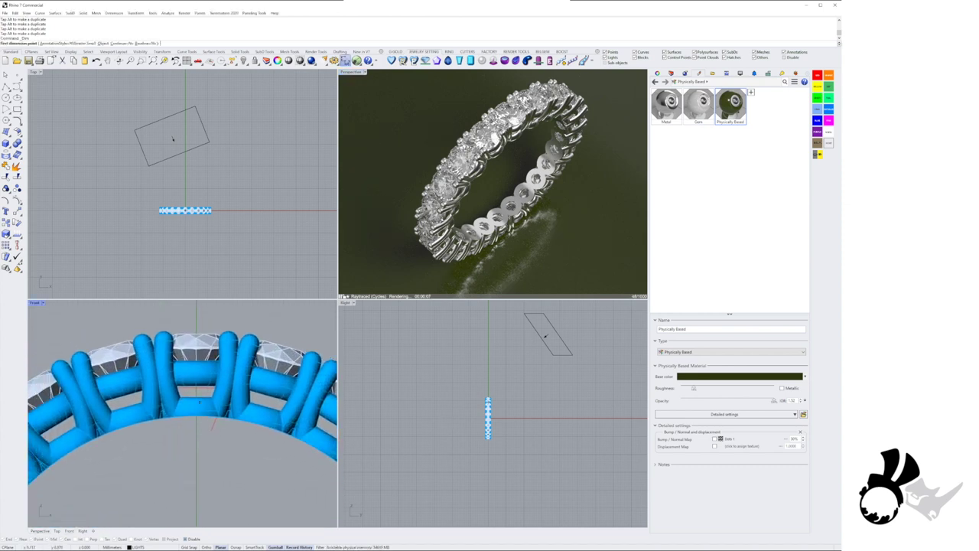
left_click(196, 384)
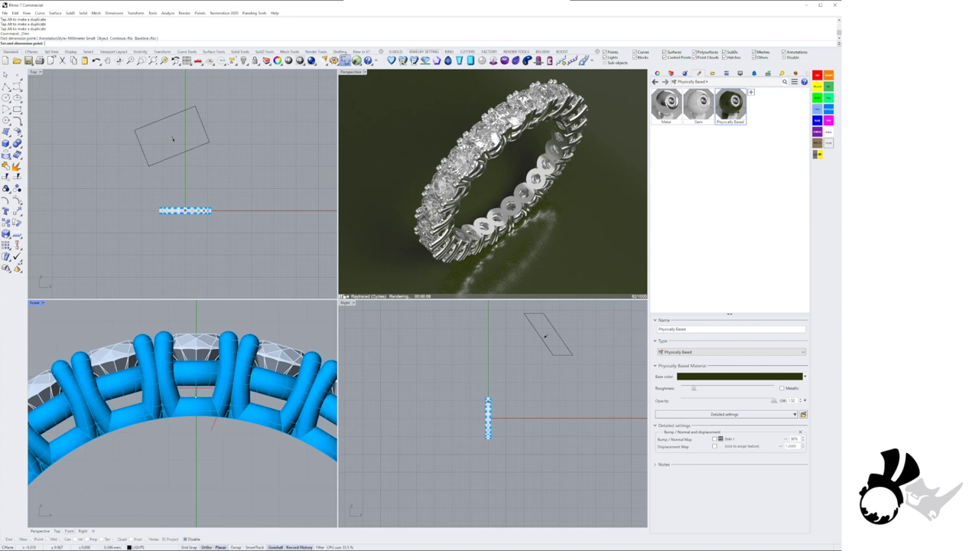
left_click(197, 397)
scroll(202, 386, "down", 2)
scroll(191, 490, "down", 5)
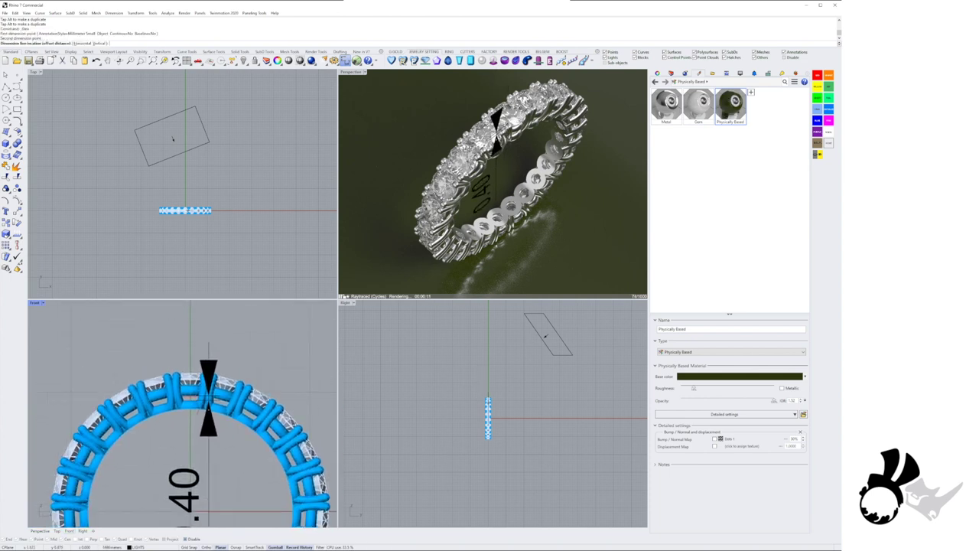
key("Escape")
Measure the thickness of the lower rail at the top of the ring in the Front view with a temporary dimension
scroll(189, 388, "up", 8)
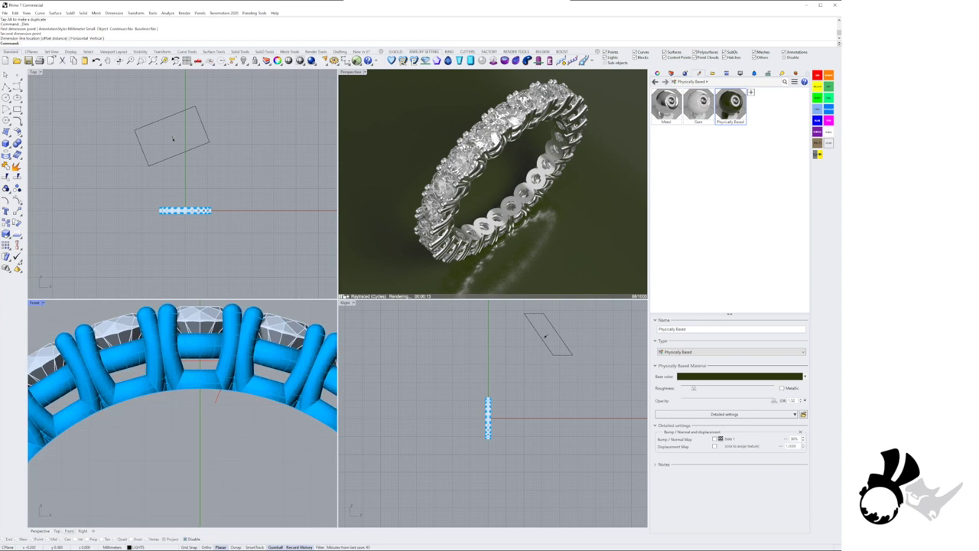
right_click(199, 388)
left_click(199, 388)
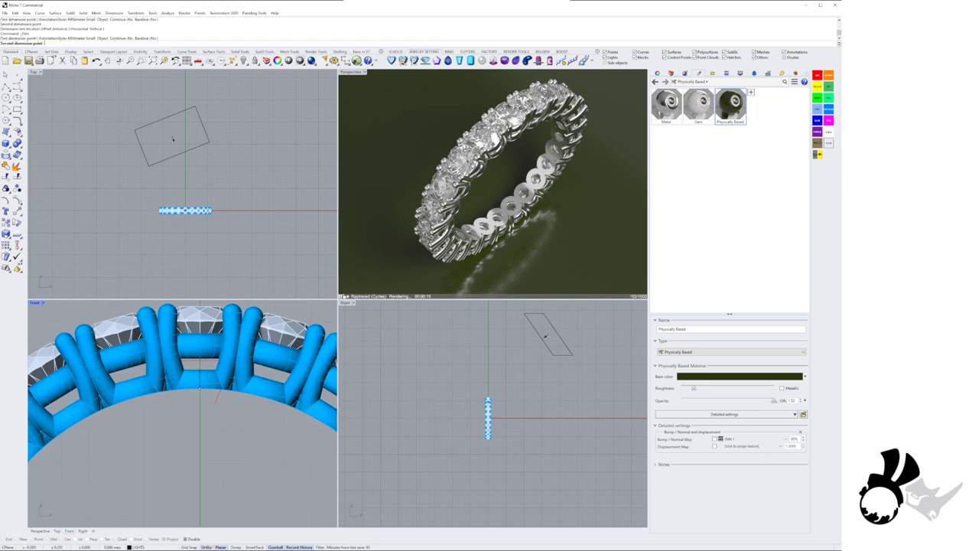
left_click(199, 370, "shift")
scroll(204, 415, "down", 9)
right_click_drag(208, 416, 205, 393)
scroll(205, 393, "up", 2)
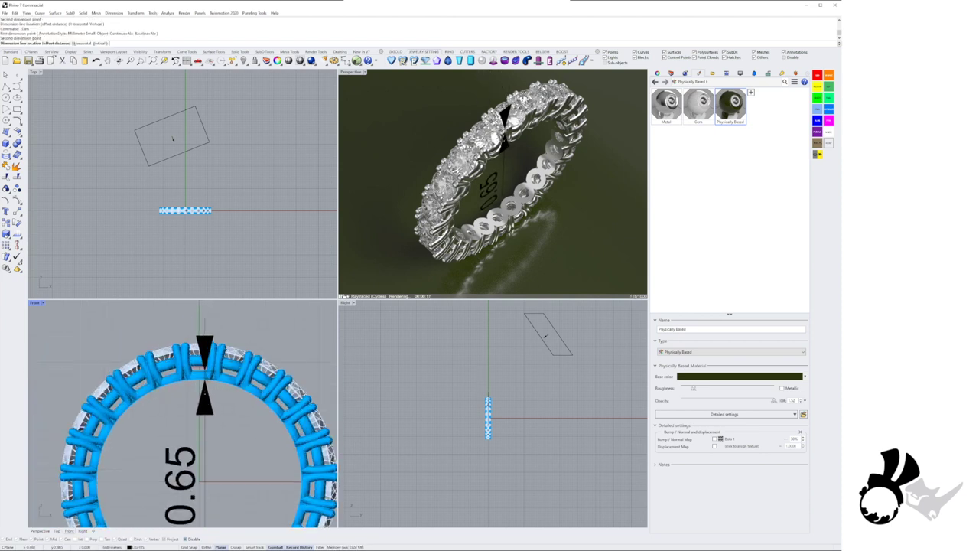
key("Escape")
Inspect the ring in the Top and Front views, then maximize the raytraced Perspective view and frame the whole ring with more ground around it
scroll(192, 474, "up", 5)
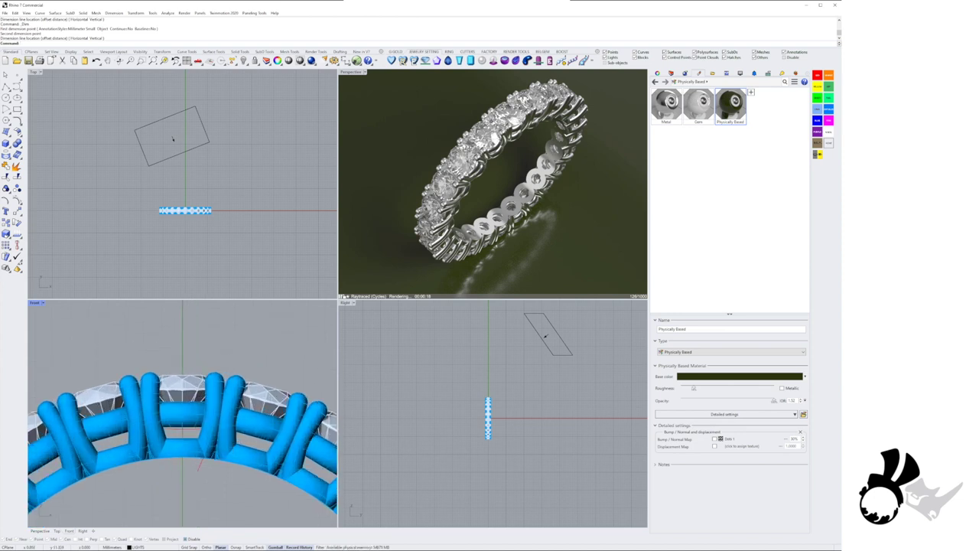
scroll(173, 138, "up", 3)
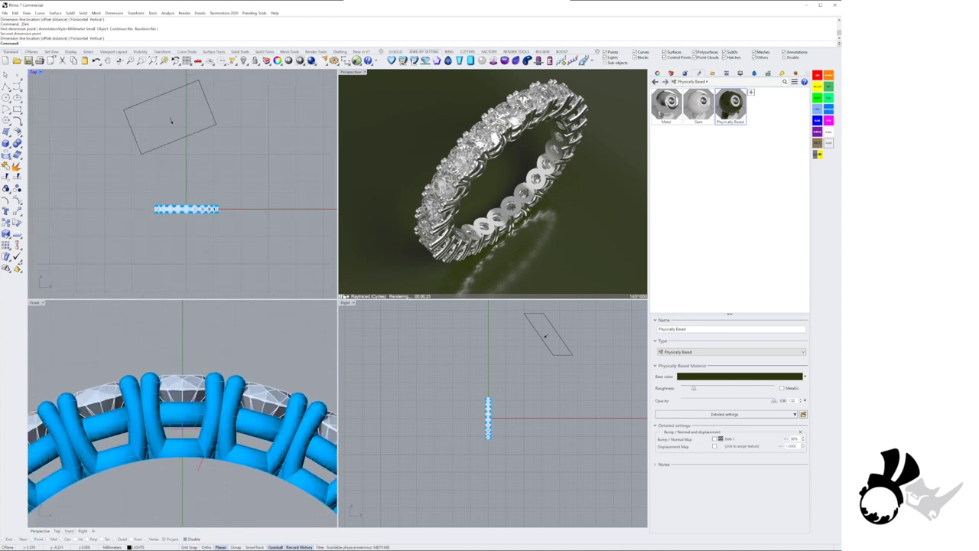
scroll(178, 252, "up", 3)
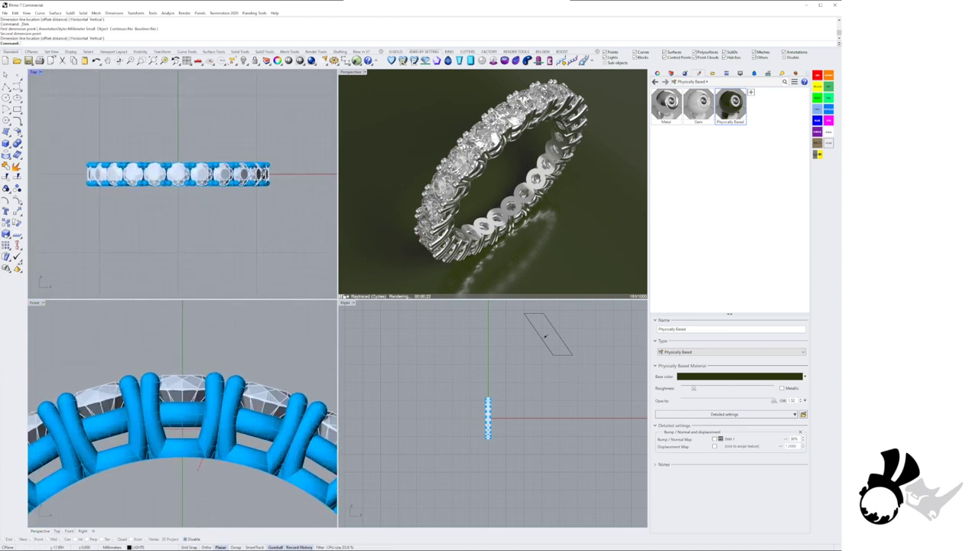
scroll(176, 414, "down", 3)
scroll(177, 345, "down", 3)
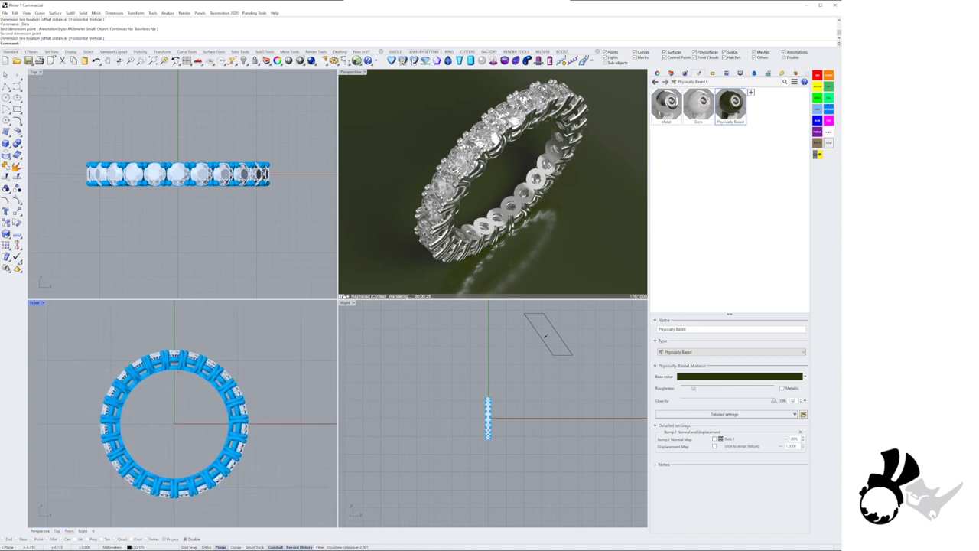
double_click(351, 72)
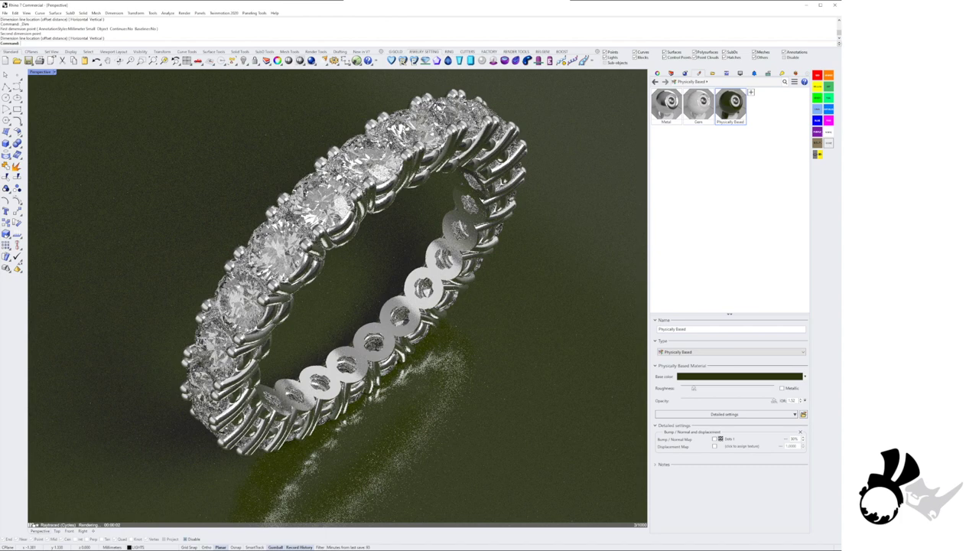
right_click_drag(416, 289, 384, 307, "shift")
scroll(384, 308, "down", 3)
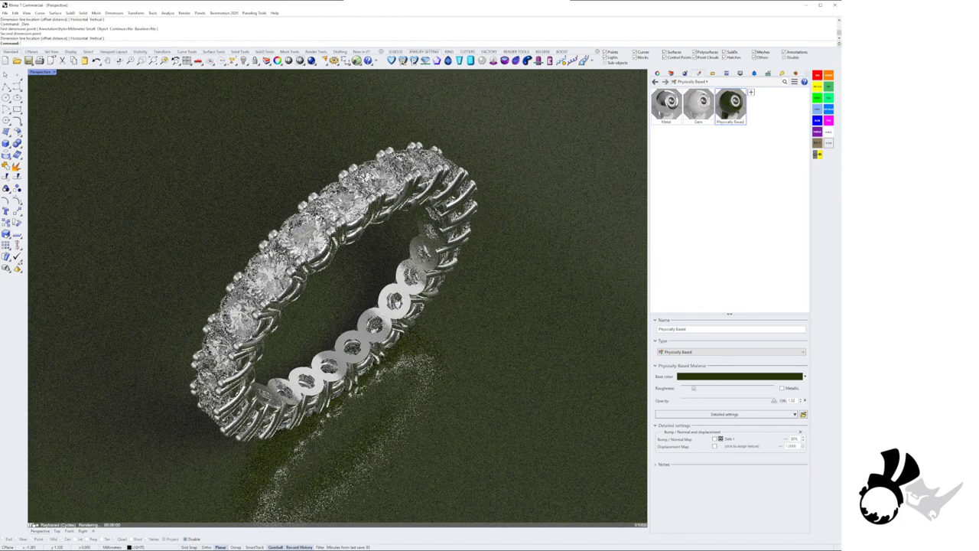